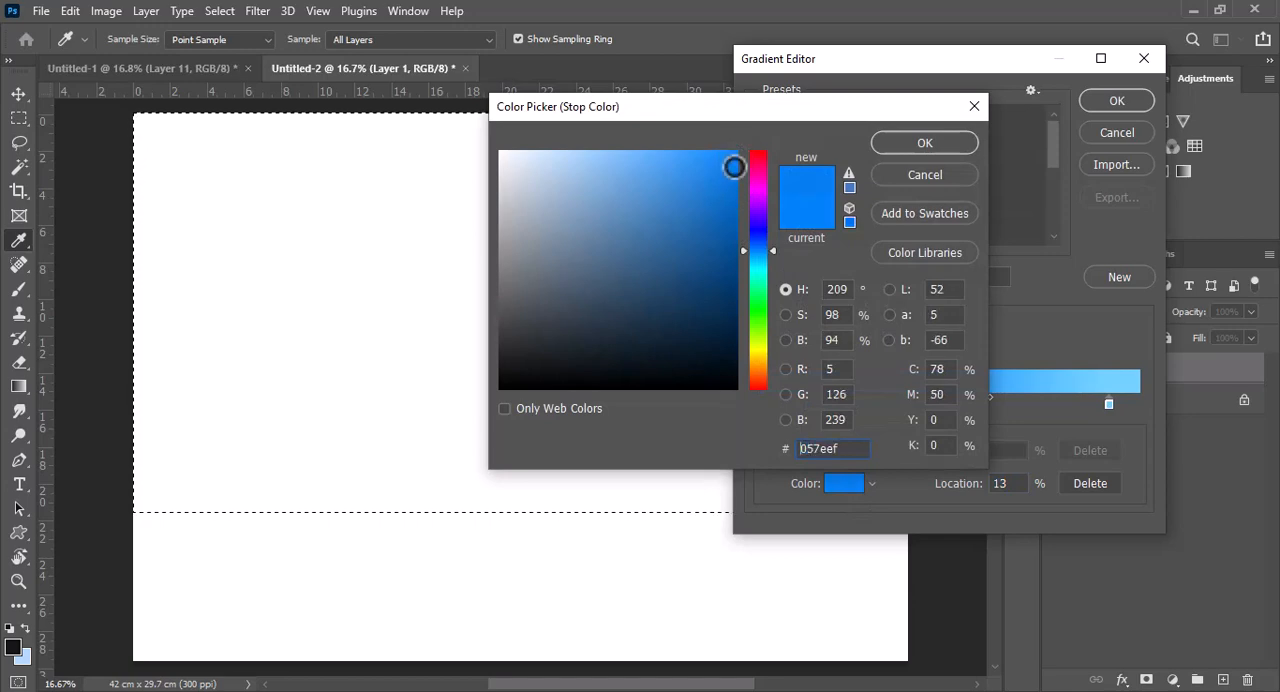
Recolour the gradient's 13% stop to a bright sky blue with hue 205°
{"action": "left_click_drag", "start_coordinate": [772, 249], "coordinate": [771, 253]}
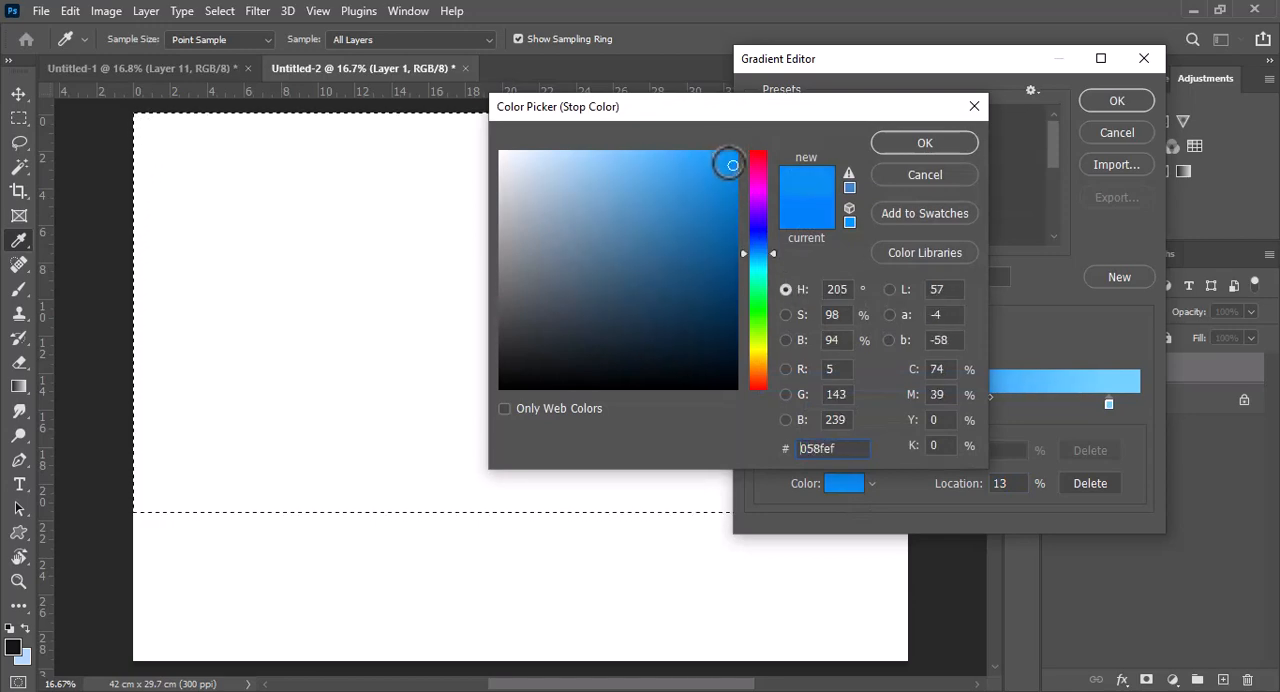
{"action": "left_click", "coordinate": [725, 152]}
{"action": "left_click", "coordinate": [893, 148]}
Recolour the gradient's 92% stop to a paler blue with hue 203°
{"action": "left_click", "coordinate": [1108, 403]}
{"action": "left_click", "coordinate": [840, 484]}
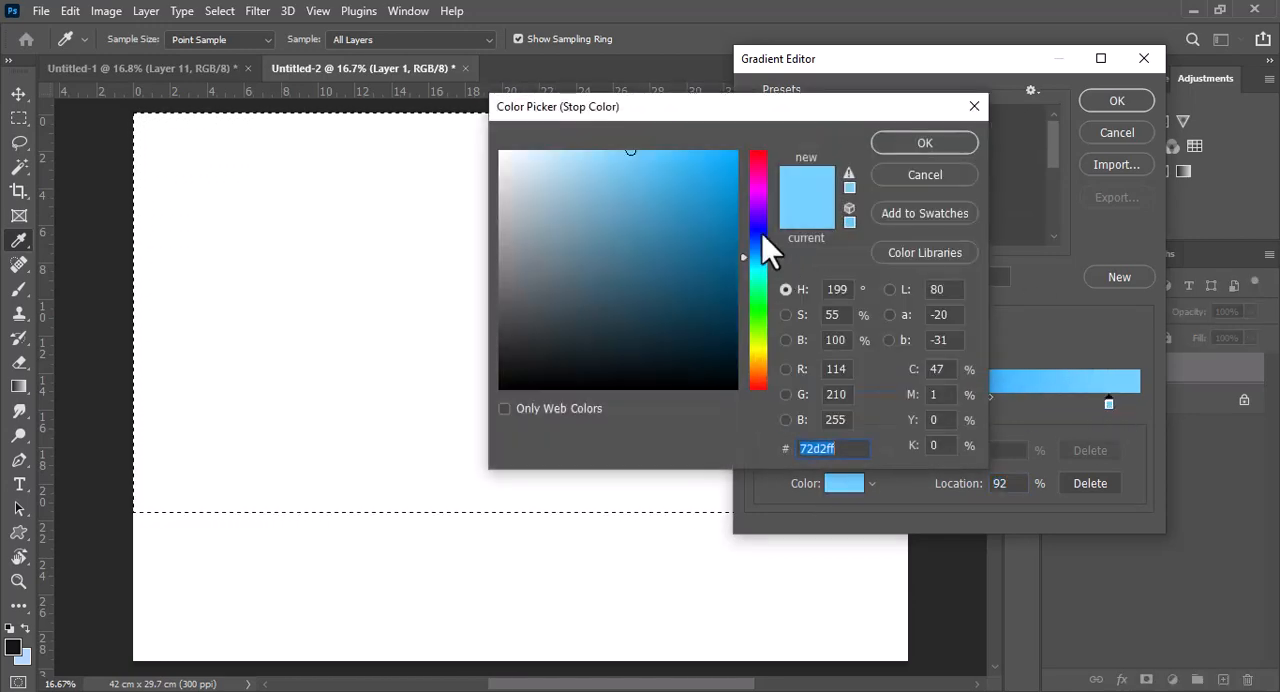
{"action": "left_click", "coordinate": [770, 253]}
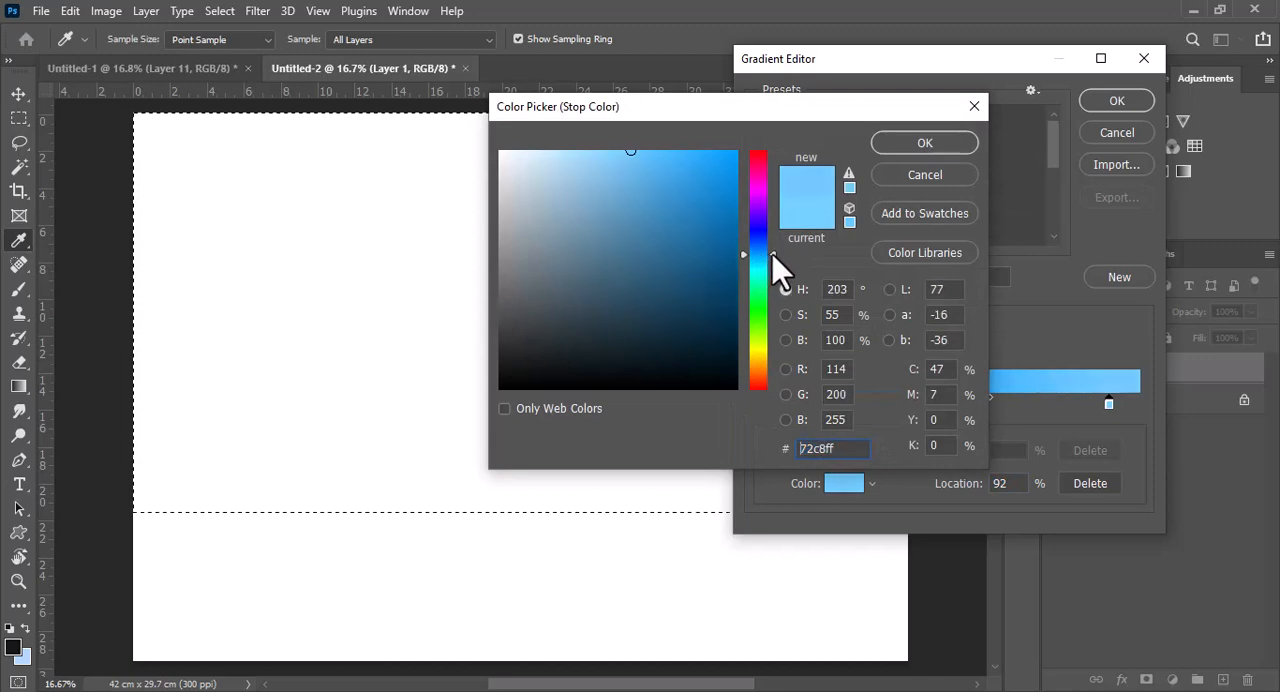
{"action": "left_click", "coordinate": [596, 155]}
{"action": "left_click", "coordinate": [925, 143]}
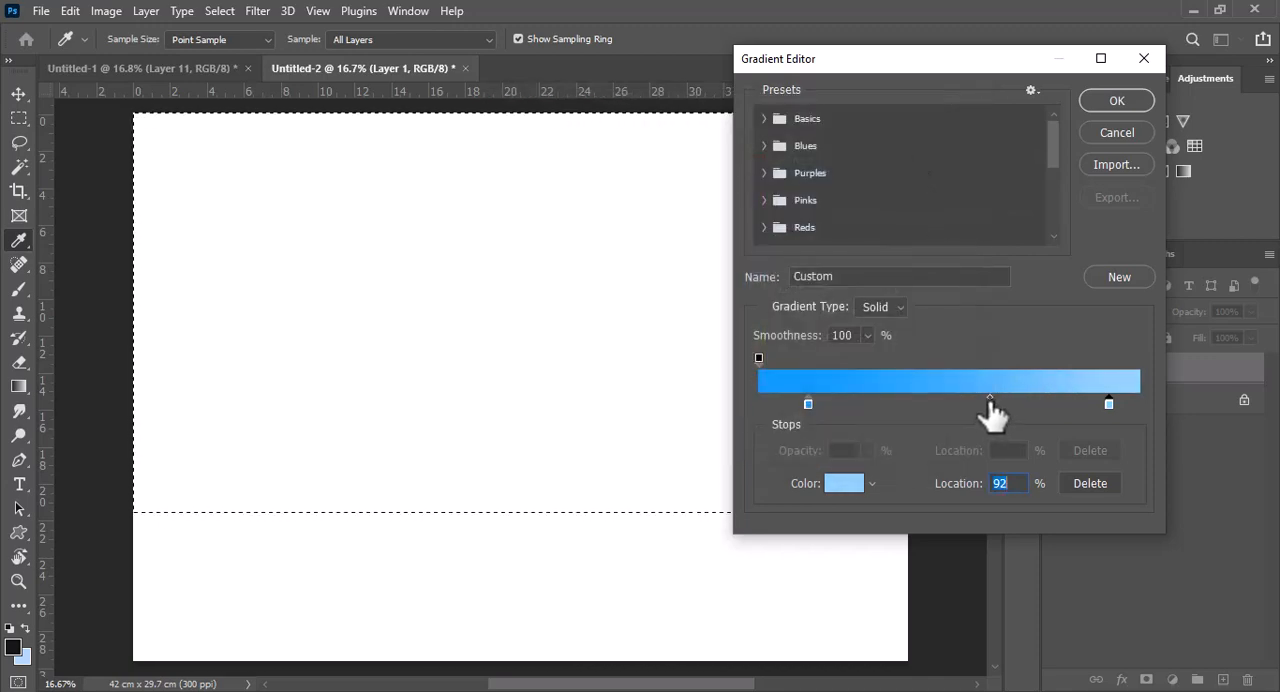
Move the pale blue gradient stop to 90% and accept the edited gradient
{"action": "left_click_drag", "start_coordinate": [986, 403], "coordinate": [1097, 409]}
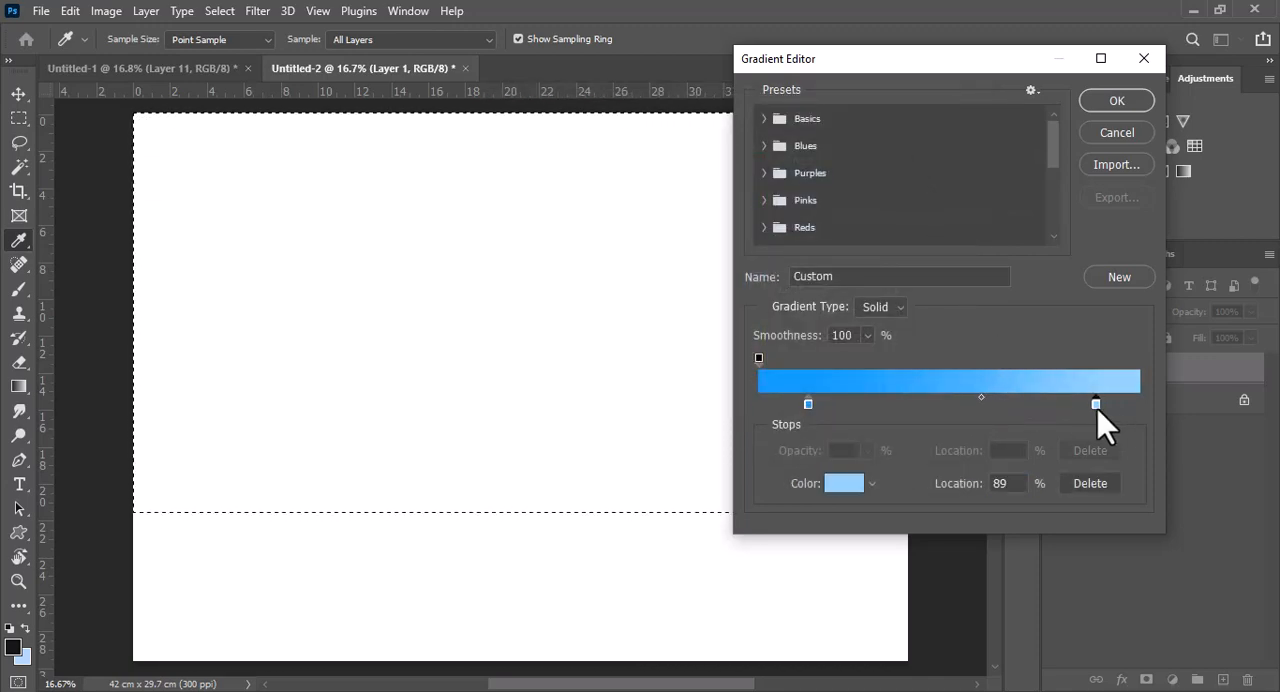
{"action": "left_click", "coordinate": [985, 398]}
{"action": "left_click", "coordinate": [1117, 101]}
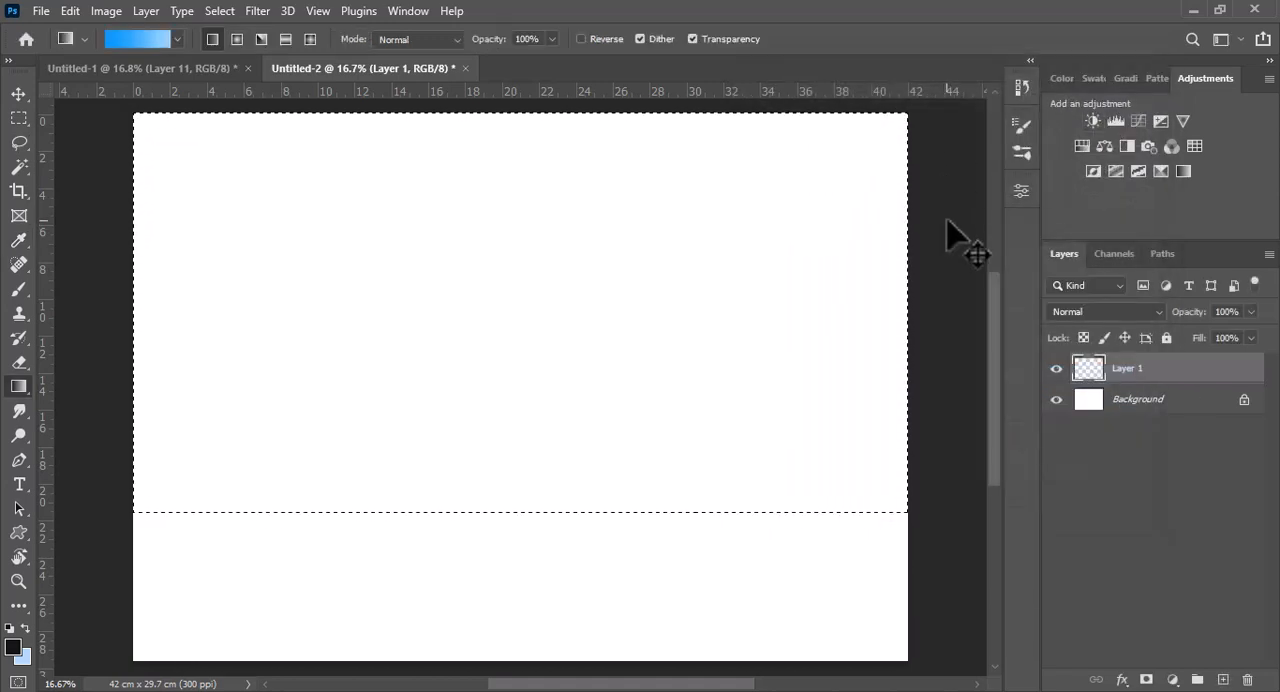
Fill the selected sky area with a vertical linear gradient, bright blue at the top fading to pale blue
{"action": "key", "text": "ctrl+minus"}
{"action": "left_click_drag", "start_coordinate": [517, 143], "coordinate": [521, 540]}
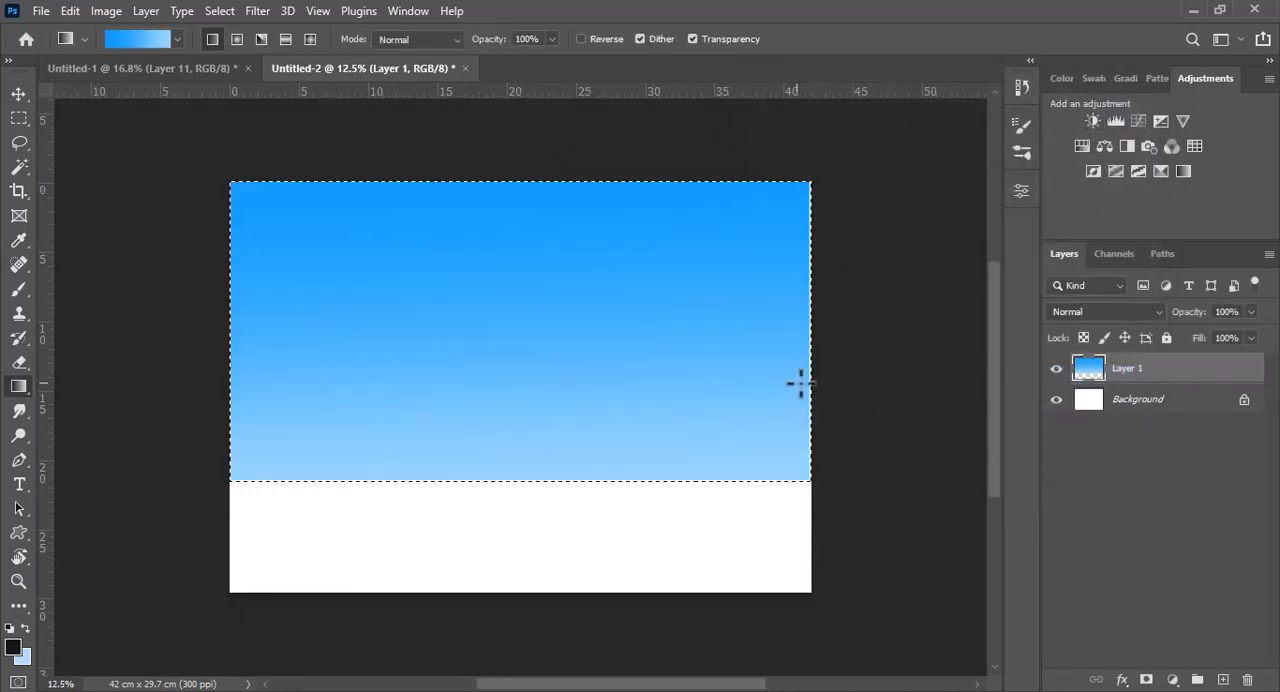
{"action": "left_click_drag", "start_coordinate": [511, 137], "coordinate": [510, 415]}
Add a new layer and choose a 2500 px cloud-shaped brush from the Free Fog Photoshop Brushes 4 set
{"action": "left_click", "coordinate": [1222, 680]}
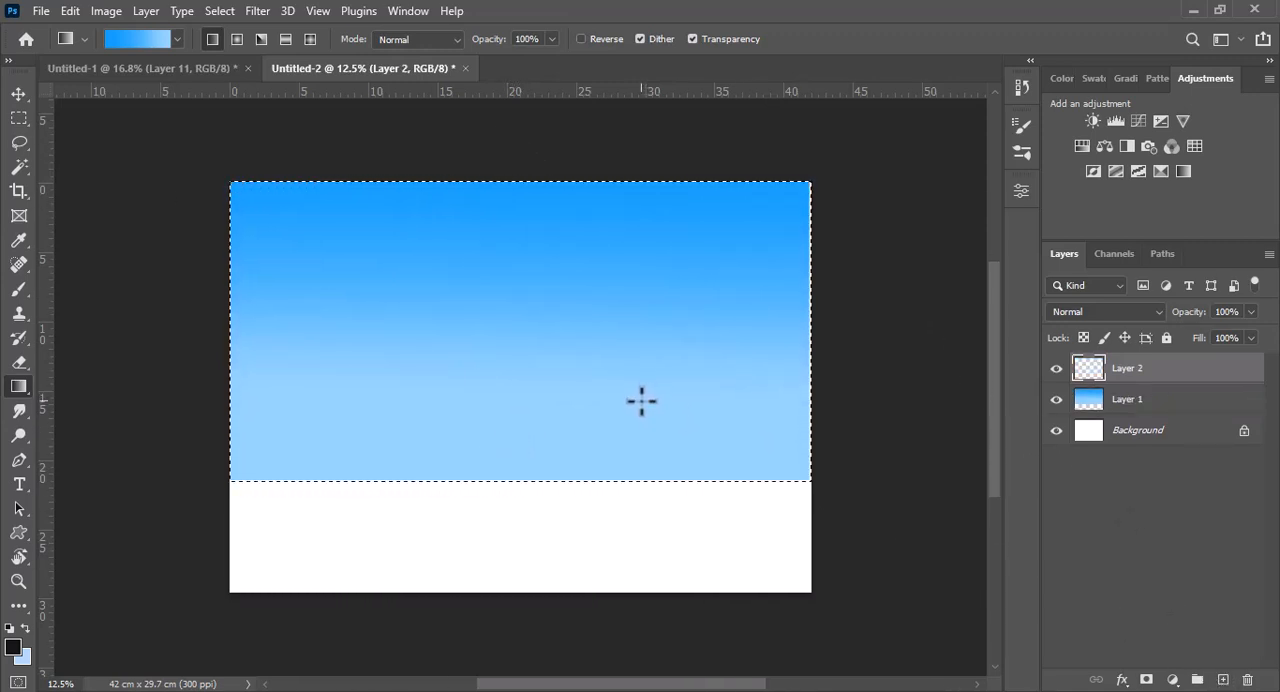
{"action": "left_click", "coordinate": [19, 289]}
{"action": "left_click", "coordinate": [137, 40]}
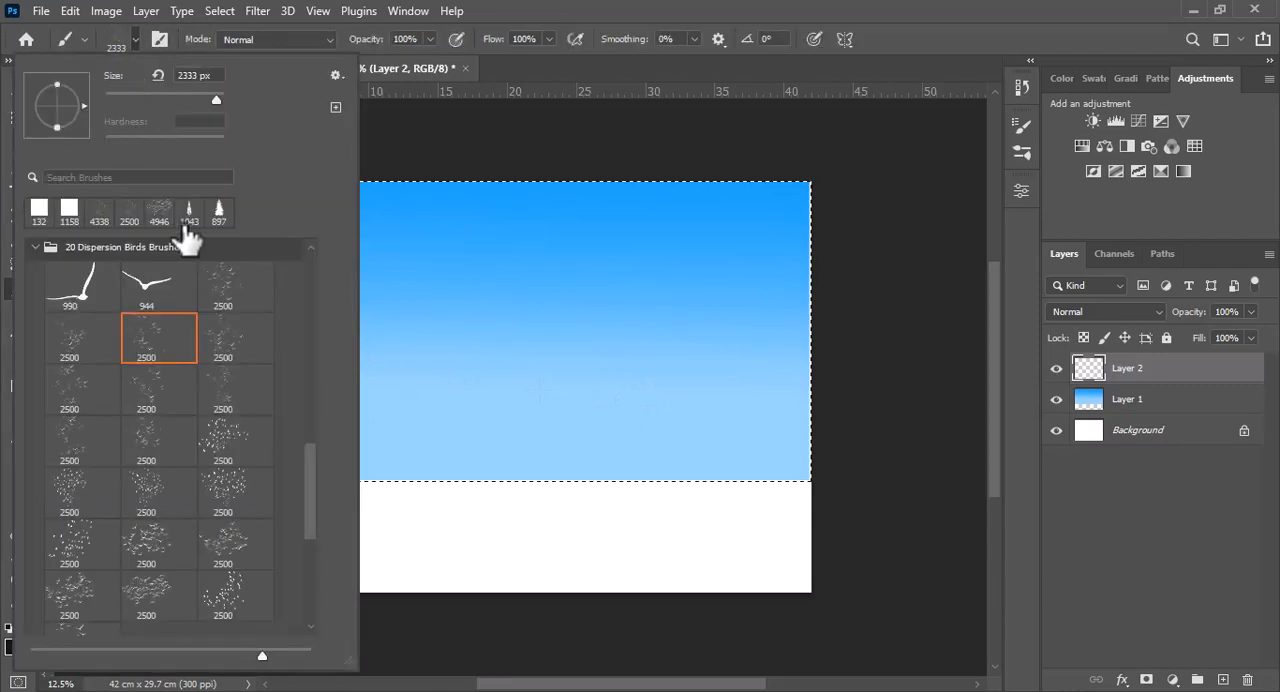
{"action": "scroll", "coordinate": [305, 503], "scroll_direction": "up", "scroll_amount": 5}
{"action": "left_click", "coordinate": [38, 446]}
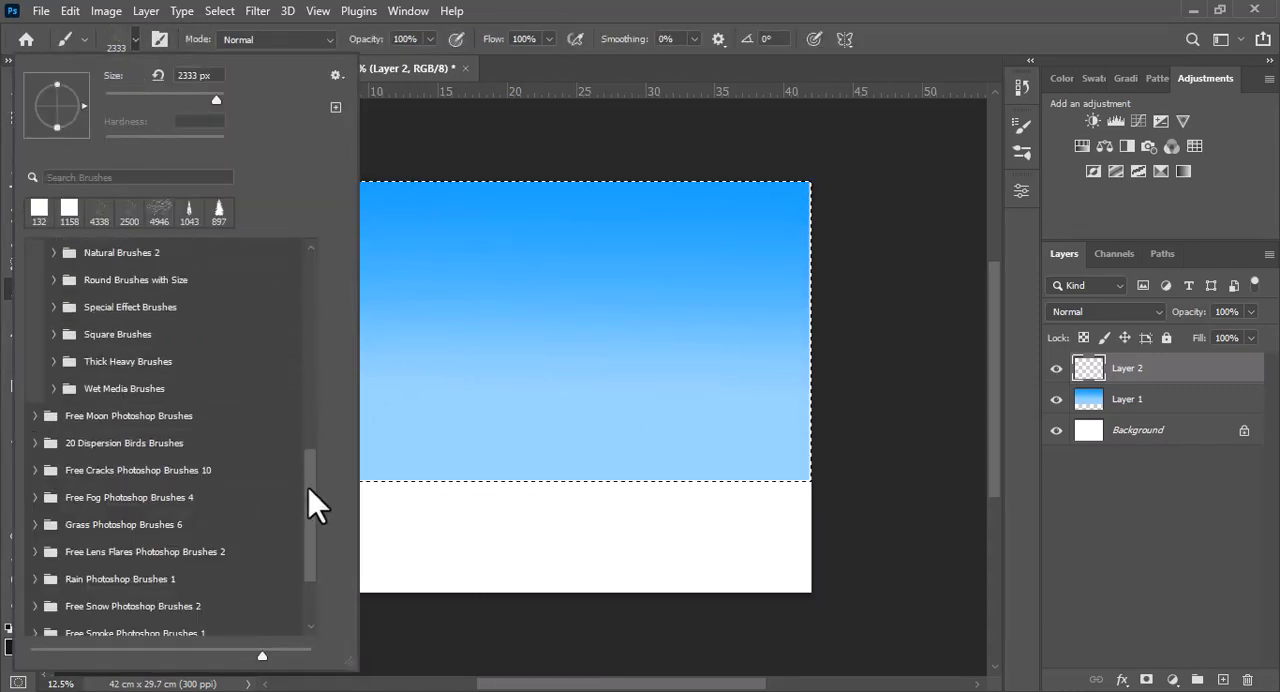
{"action": "mouse_move", "coordinate": [305, 480]}
{"action": "left_mouse_down"}
{"action": "mouse_move", "coordinate": [306, 450]}
{"action": "mouse_move", "coordinate": [304, 489]}
{"action": "mouse_move", "coordinate": [311, 480]}
{"action": "left_mouse_up"}
{"action": "left_click", "coordinate": [157, 484]}
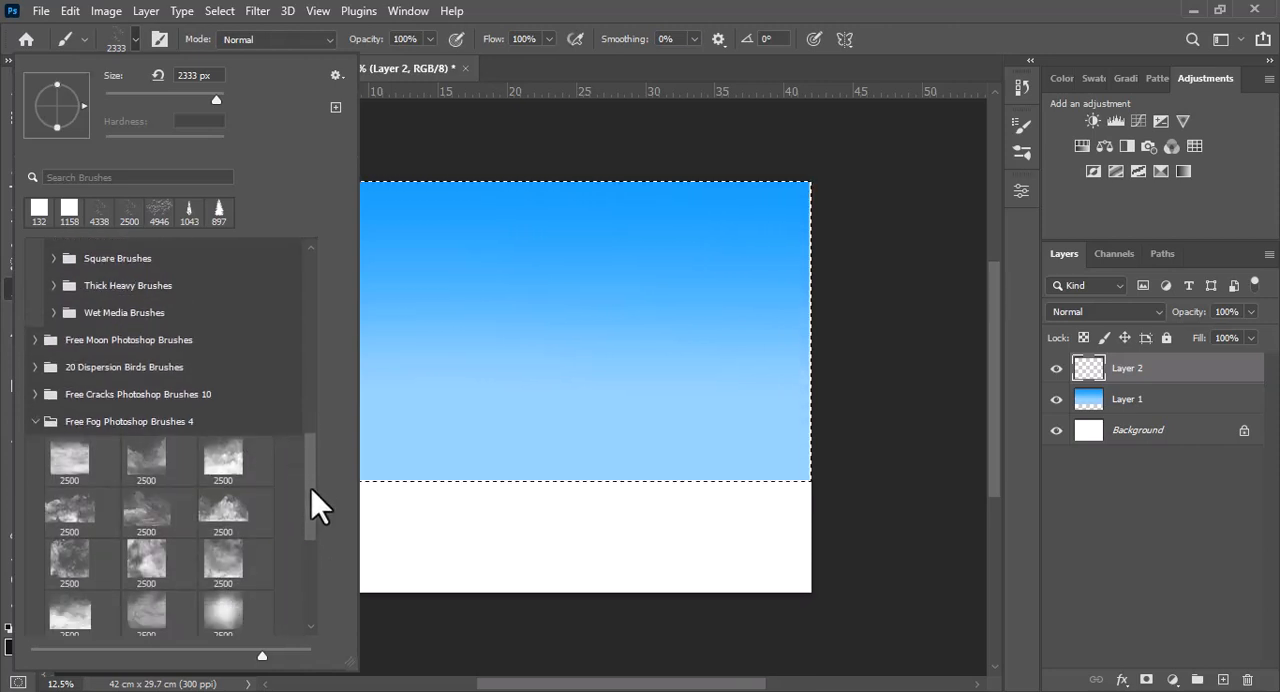
{"action": "left_click", "coordinate": [70, 512]}
{"action": "left_click", "coordinate": [136, 41]}
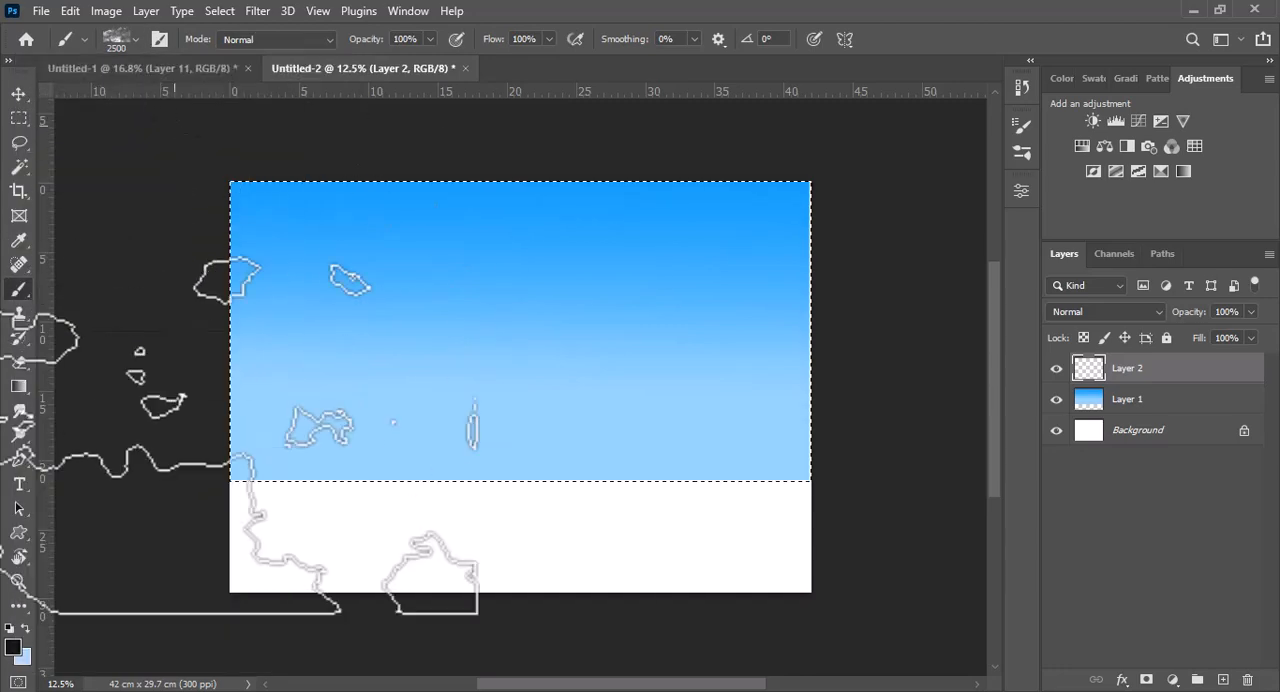
Set the foreground to a very pale blue and paint soft clouds across the selected sky with the enlarged fog brush
{"action": "left_click", "coordinate": [13, 647]}
{"action": "left_click", "coordinate": [263, 446]}
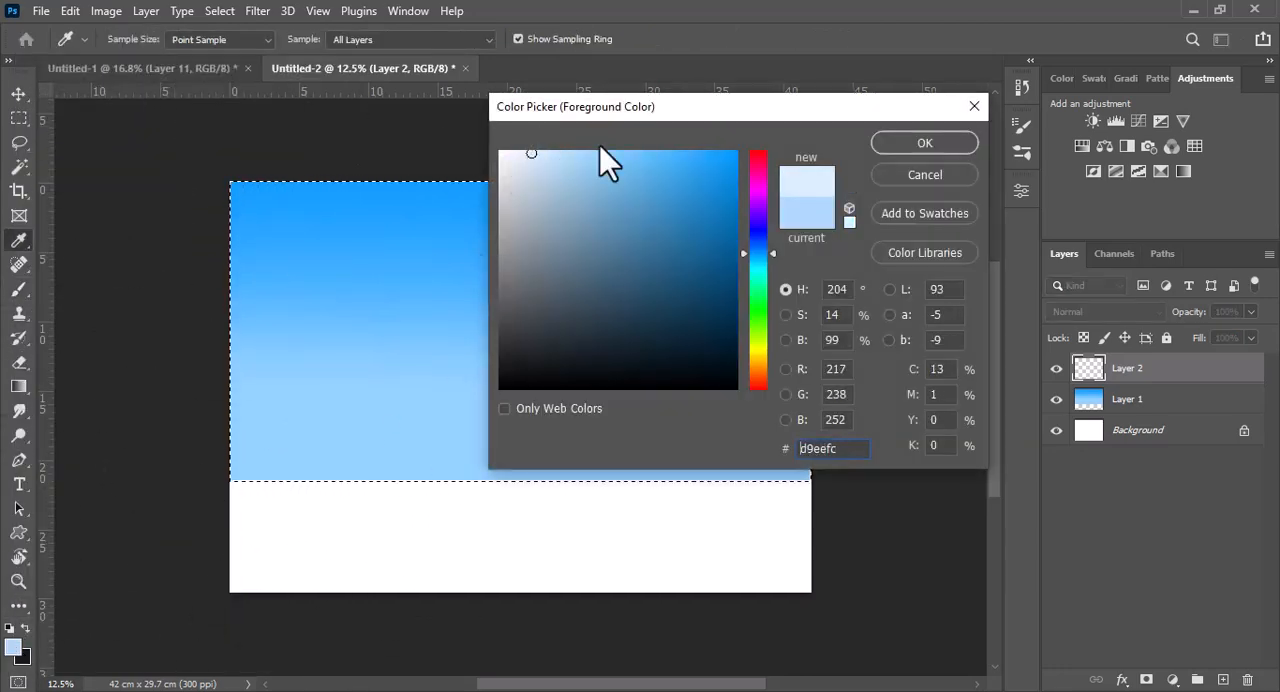
{"action": "left_click", "coordinate": [925, 143]}
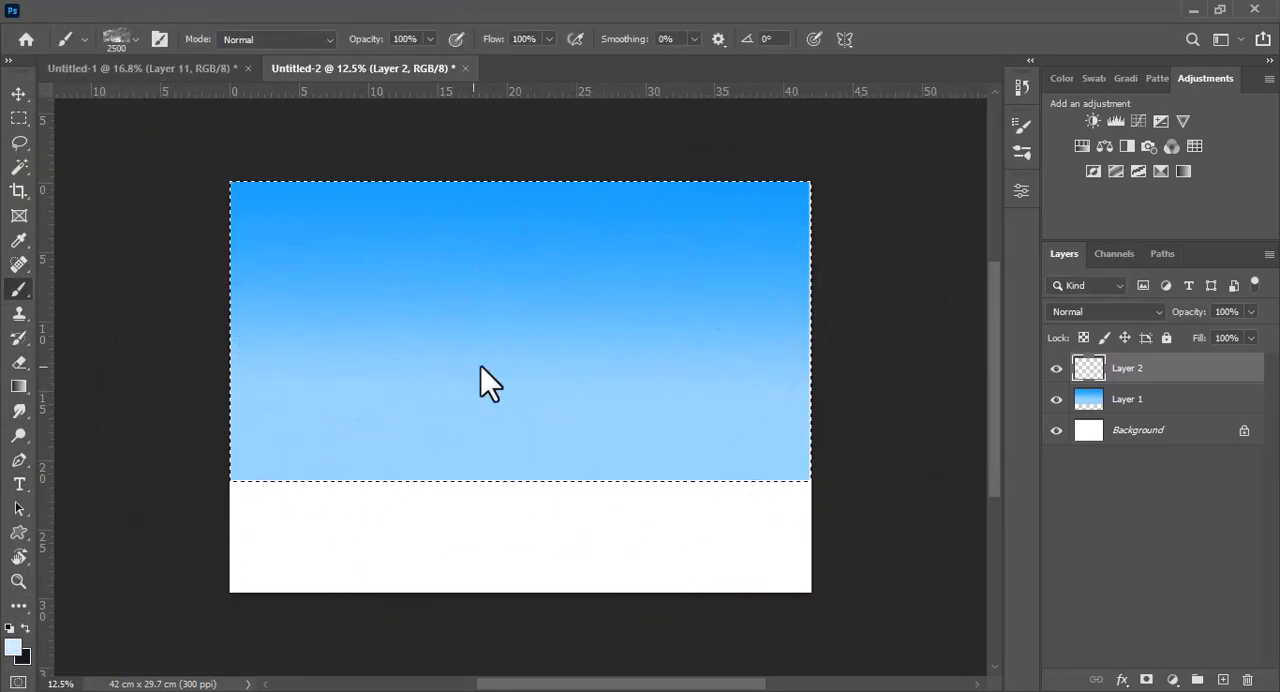
{"action": "left_click_drag", "start_coordinate": [481, 366], "coordinate": [580, 360]}
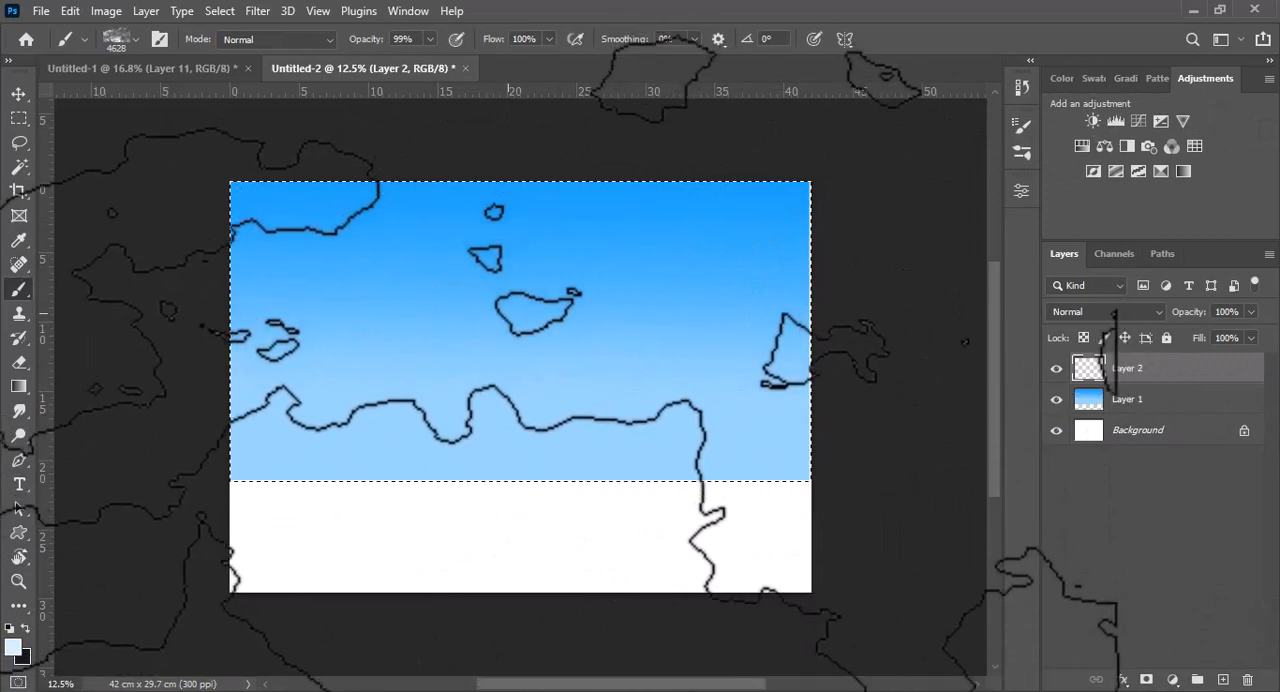
{"action": "mouse_move", "coordinate": [520, 324]}
{"action": "left_mouse_down"}
{"action": "mouse_move", "coordinate": [543, 323]}
{"action": "mouse_move", "coordinate": [532, 301]}
{"action": "left_mouse_up"}
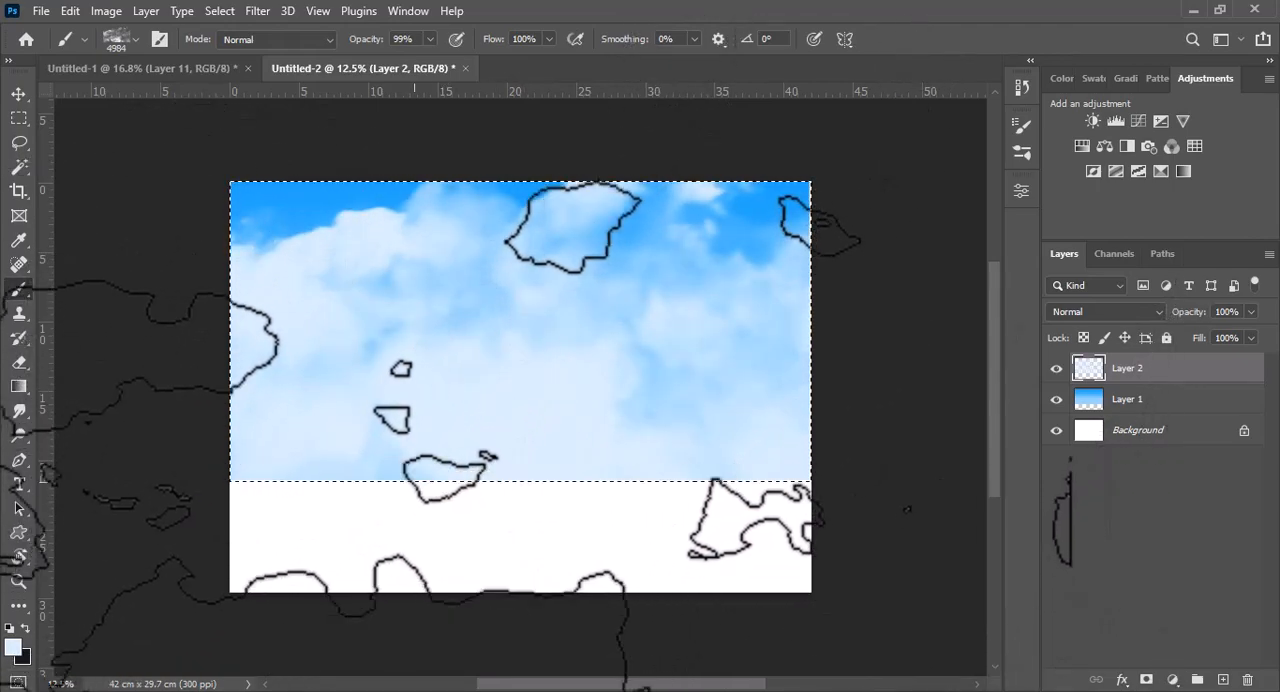
{"action": "left_click_drag", "start_coordinate": [539, 337], "coordinate": [336, 382]}
Switch to the 1282 px cloud brush in the my brushes set
{"action": "left_click", "coordinate": [136, 39]}
{"action": "left_click", "coordinate": [35, 422]}
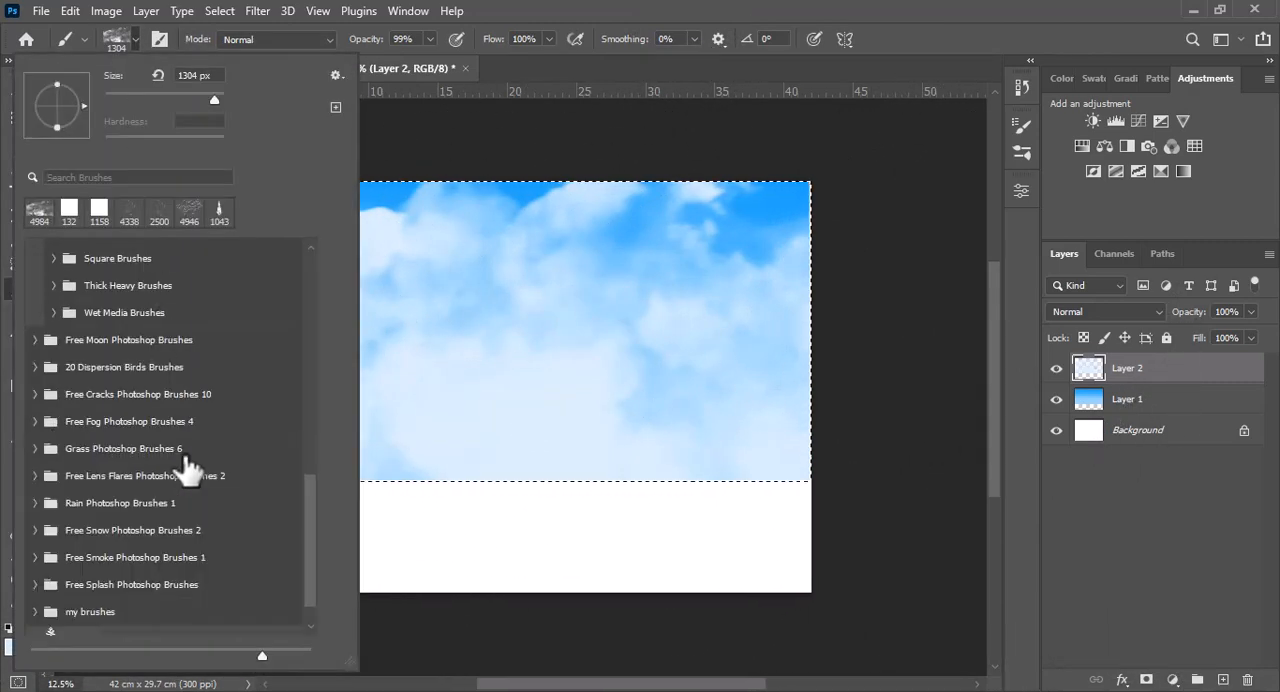
{"action": "scroll", "coordinate": [309, 528], "scroll_direction": "down", "scroll_amount": 1}
{"action": "left_click", "coordinate": [35, 566]}
{"action": "scroll", "coordinate": [314, 540], "scroll_direction": "down", "scroll_amount": 3}
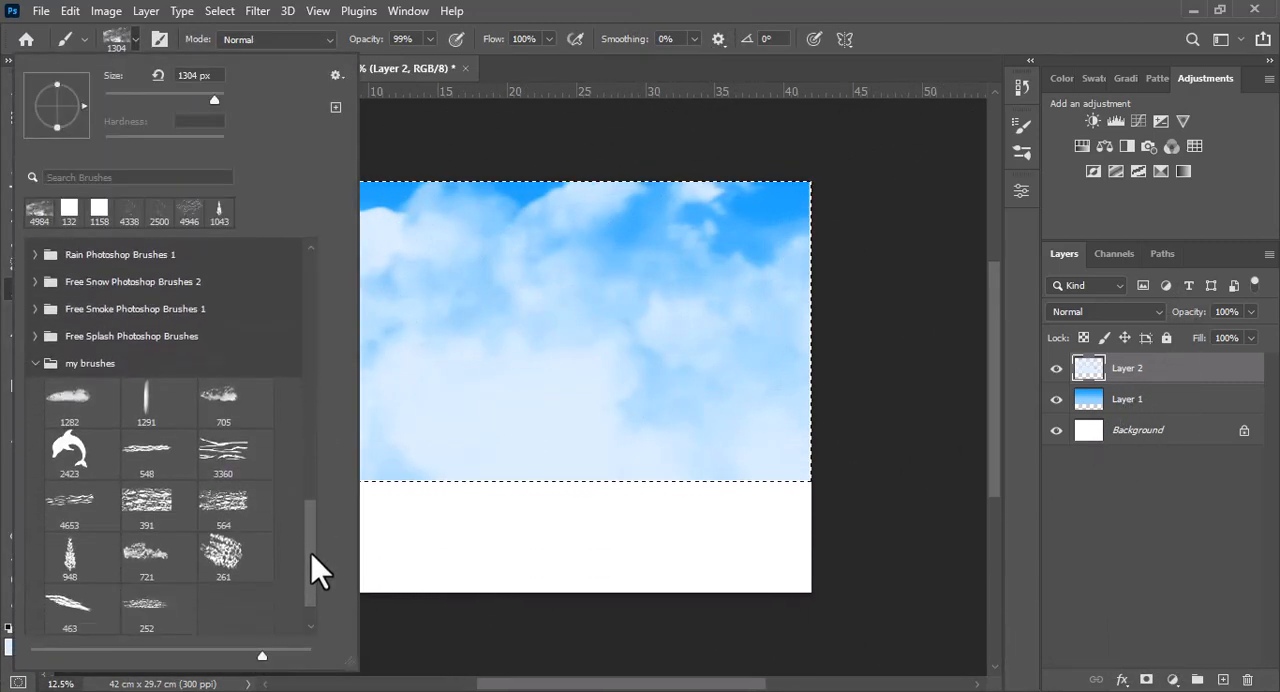
{"action": "left_click", "coordinate": [72, 405]}
{"action": "left_click", "coordinate": [132, 50]}
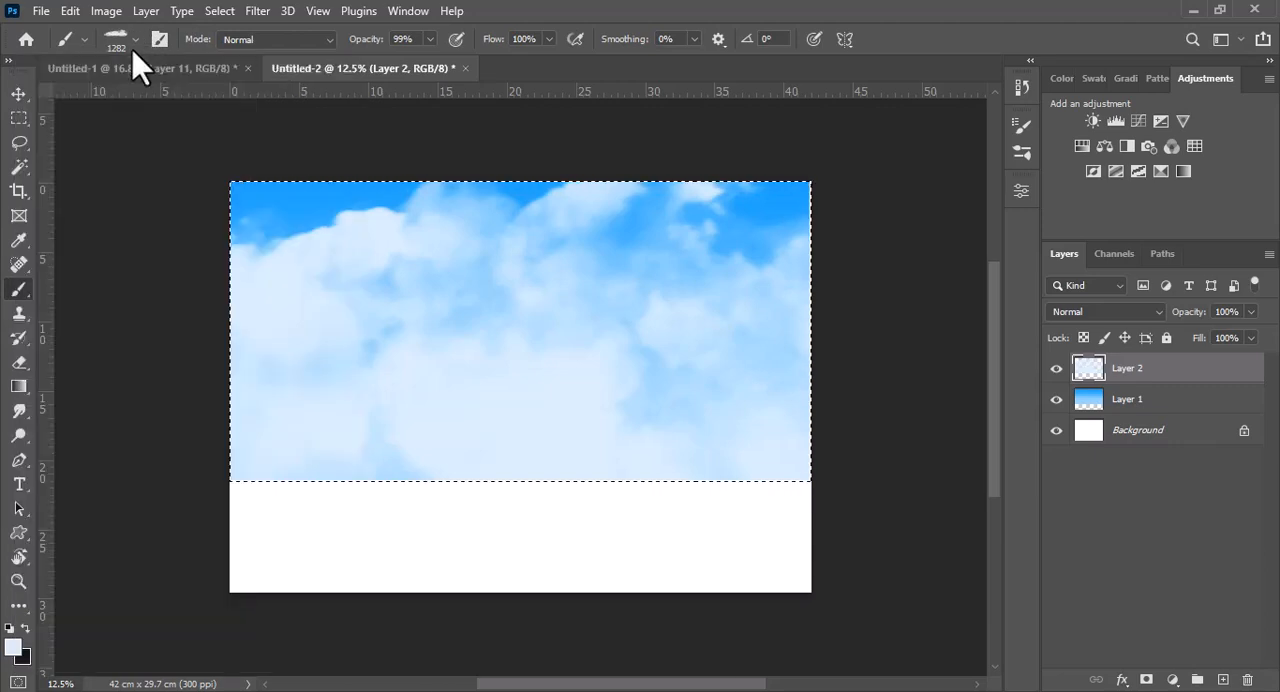
Set the foreground to white and brush flow to 59%, then paint bright cloud highlights at varying brush sizes
{"action": "left_click", "coordinate": [12, 645]}
{"action": "left_click", "coordinate": [912, 143]}
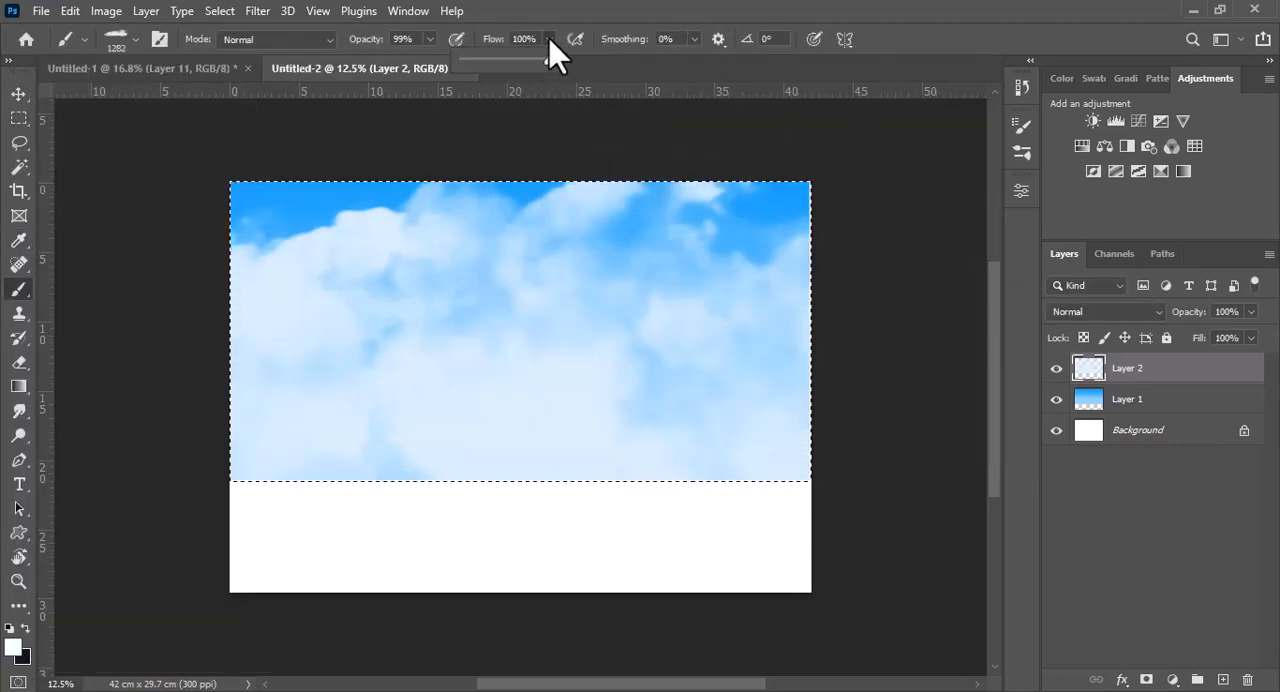
{"action": "left_click", "coordinate": [297, 251]}
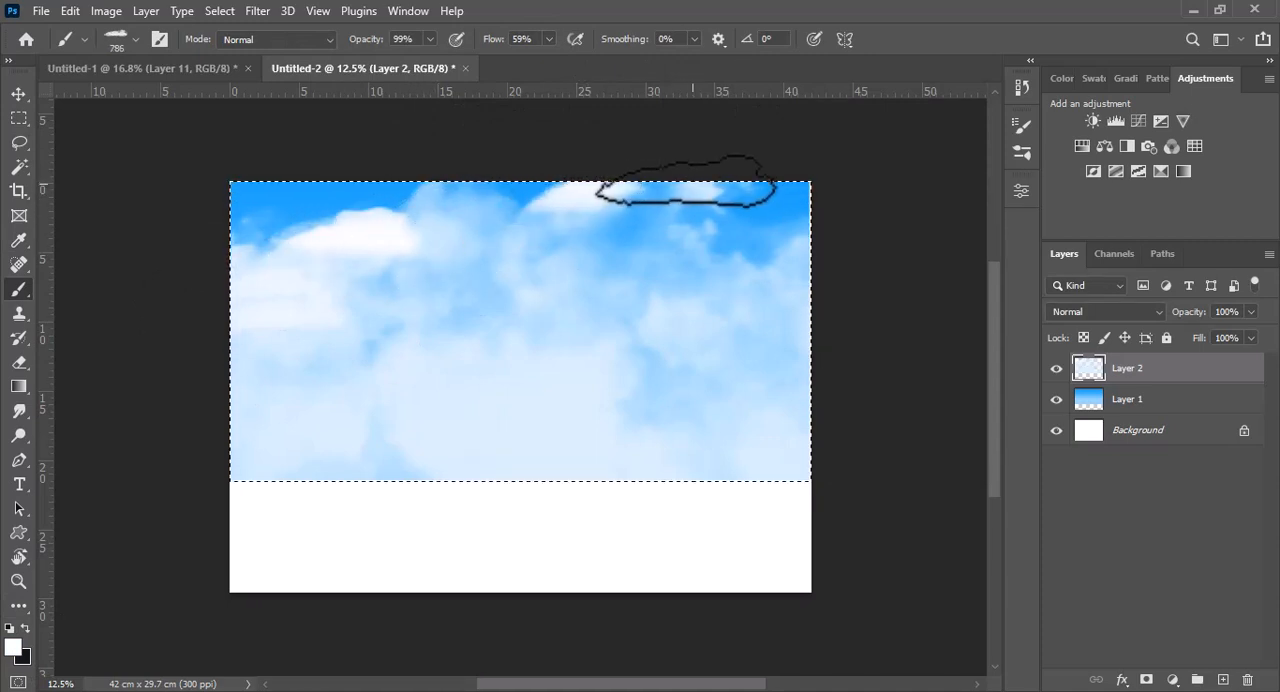
{"action": "left_click", "coordinate": [769, 287]}
{"action": "key", "text": "]"}
{"action": "key", "text": "]"}
{"action": "key", "text": "]"}
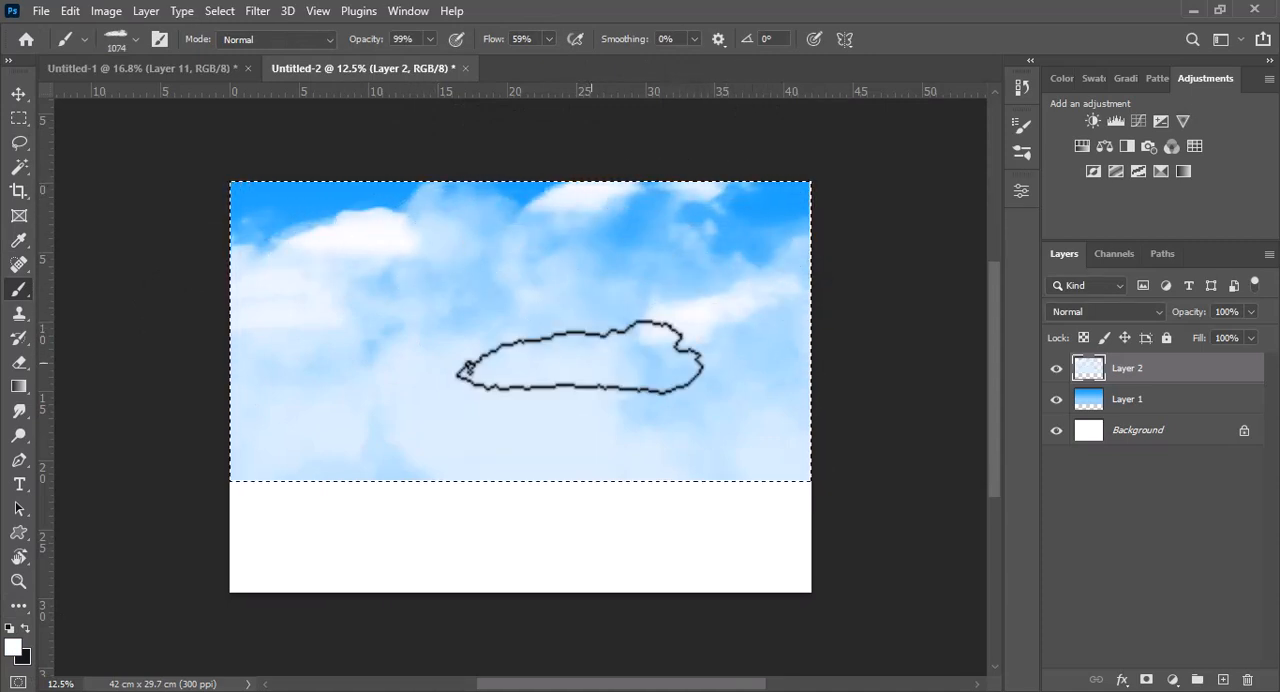
{"action": "left_click", "coordinate": [557, 374]}
Lower the brush flow to 35%, rotate the tip to -178° and paint more white cloud highlights in the middle sky
{"action": "left_click", "coordinate": [549, 40]}
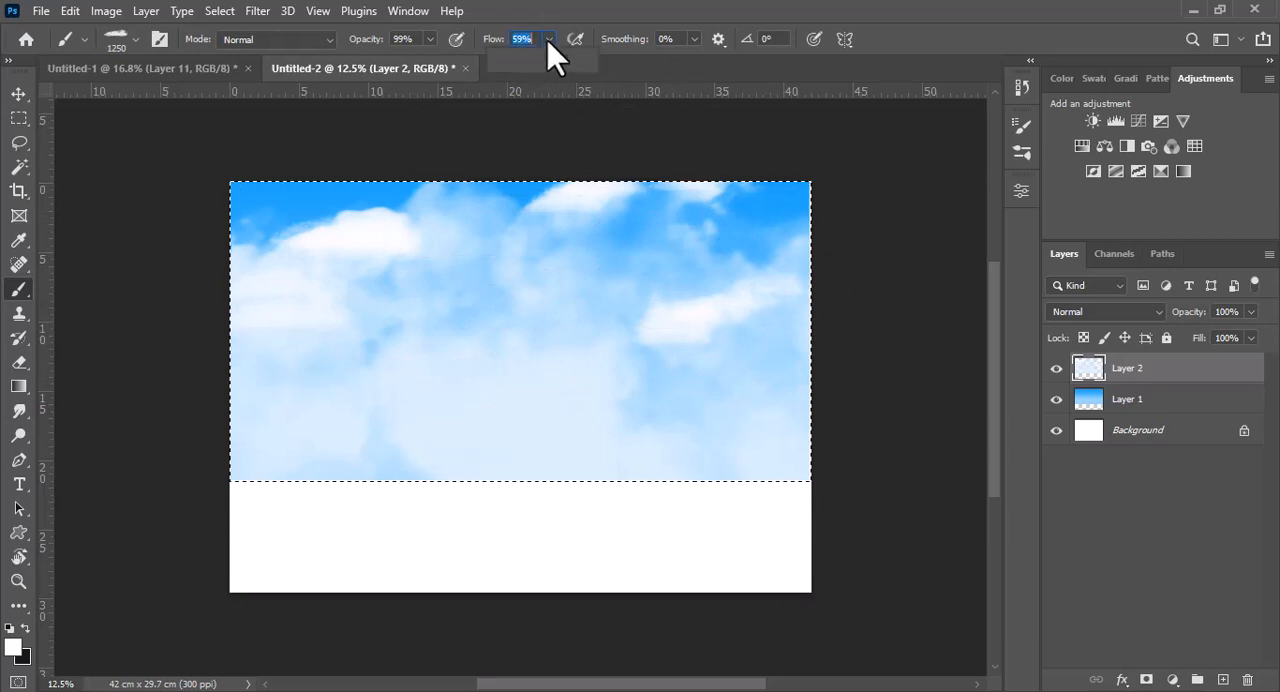
{"action": "left_click", "coordinate": [528, 60]}
{"action": "left_click", "coordinate": [135, 40]}
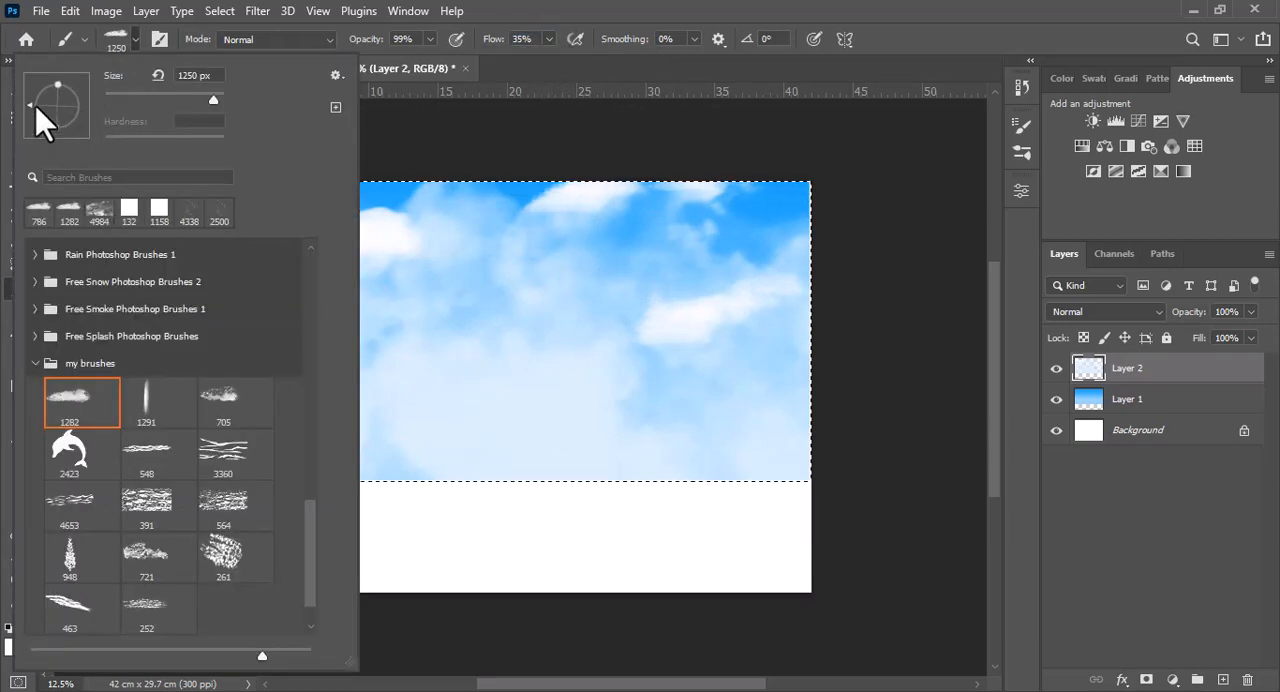
{"action": "left_click_drag", "start_coordinate": [36, 106], "coordinate": [36, 109]}
{"action": "left_click", "coordinate": [552, 343]}
{"action": "left_click", "coordinate": [540, 356]}
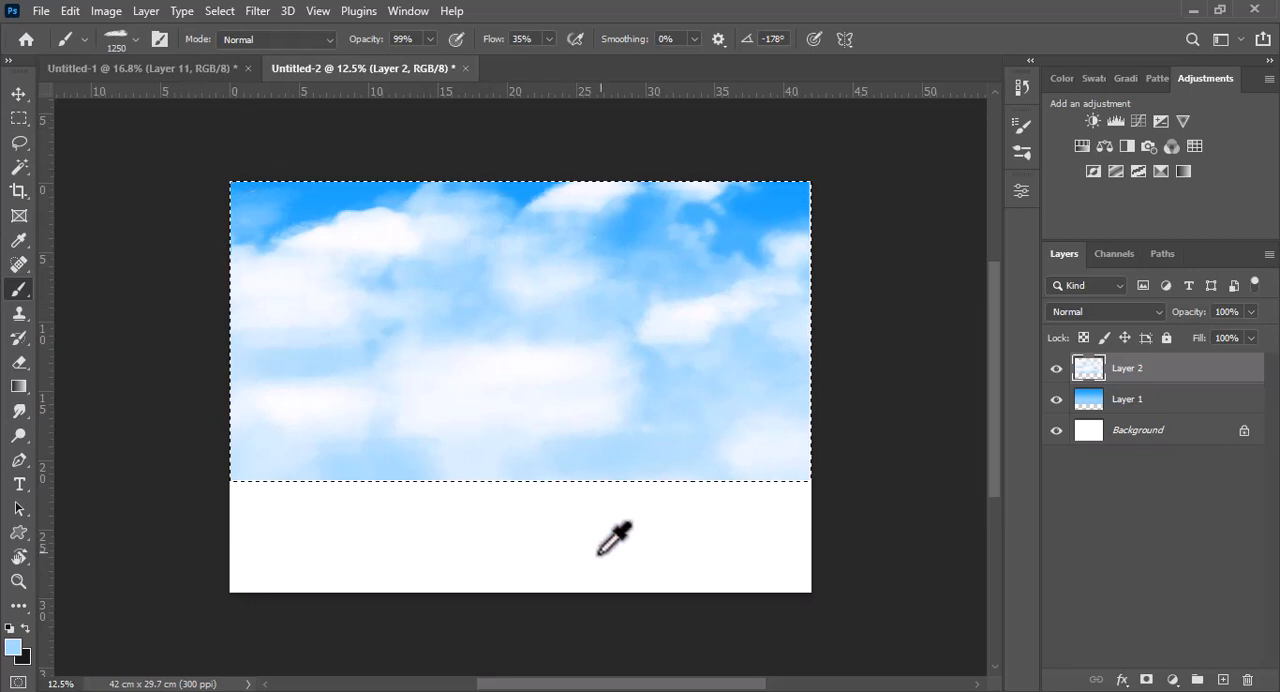
Sample the bright blue near the sky's upper-right corner and paint blue gaps between the clouds
{"action": "left_click", "coordinate": [773, 202], "text": "alt"}
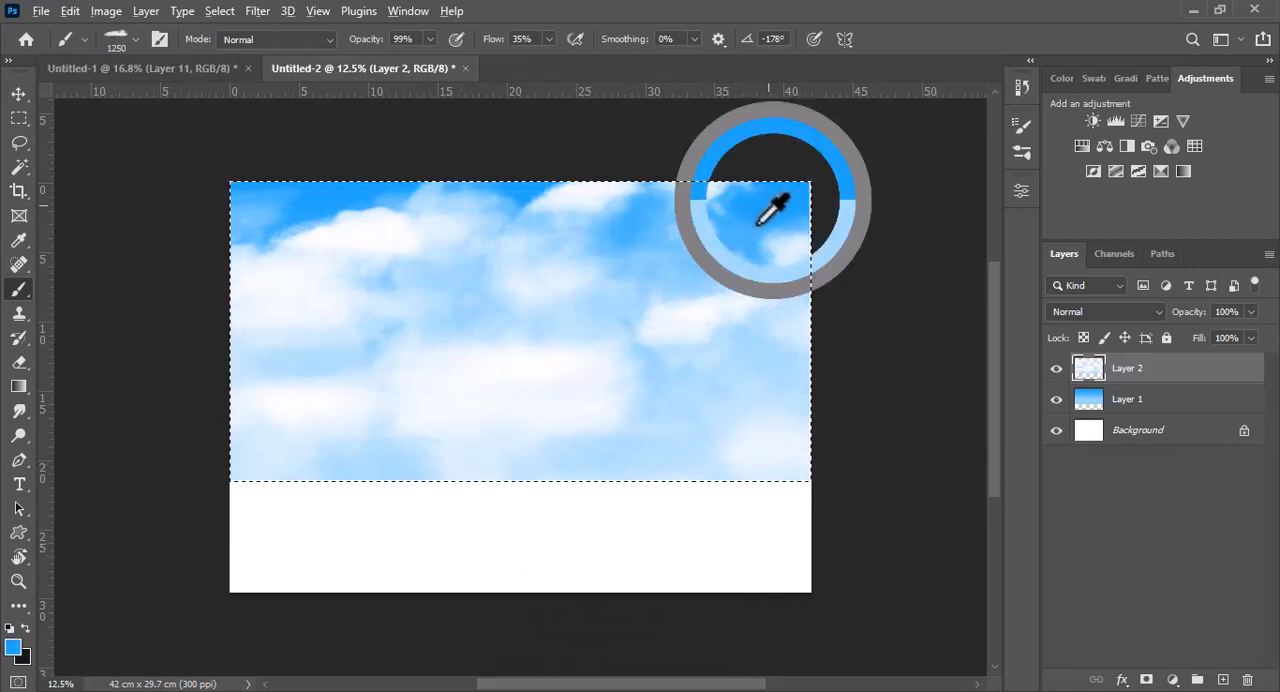
{"action": "left_click_drag", "start_coordinate": [674, 434], "coordinate": [646, 437]}
{"action": "mouse_move", "coordinate": [658, 468]}
{"action": "left_mouse_down"}
{"action": "mouse_move", "coordinate": [678, 474]}
{"action": "mouse_move", "coordinate": [668, 465]}
{"action": "mouse_move", "coordinate": [606, 494]}
{"action": "mouse_move", "coordinate": [689, 483]}
{"action": "mouse_move", "coordinate": [378, 471]}
{"action": "left_mouse_up"}
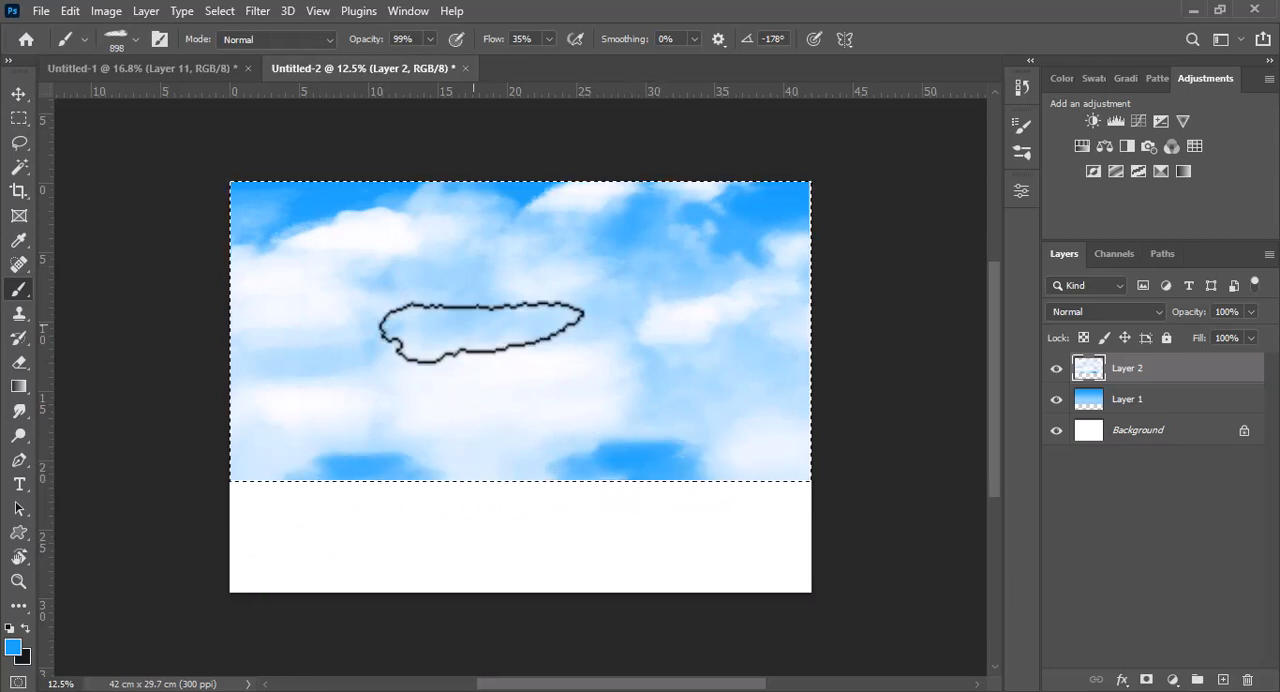
{"action": "mouse_move", "coordinate": [452, 300]}
{"action": "left_mouse_down"}
{"action": "mouse_move", "coordinate": [591, 314]}
{"action": "mouse_move", "coordinate": [633, 290]}
{"action": "left_mouse_up"}
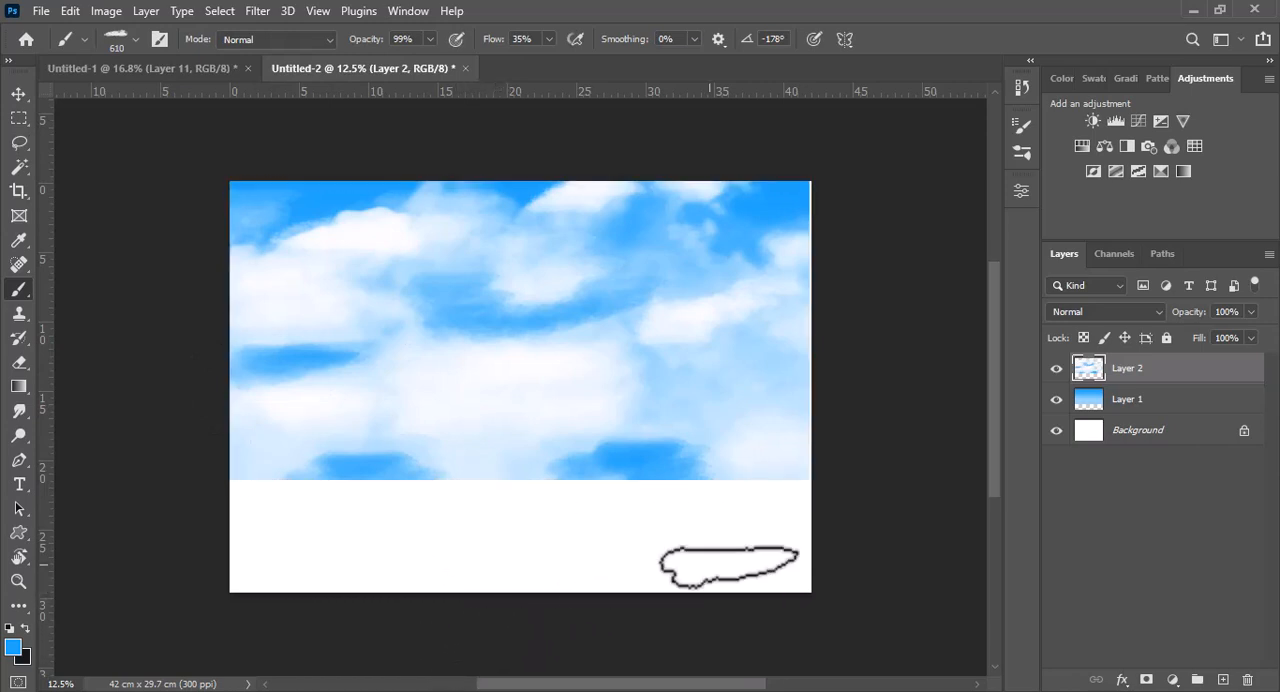
Add a new layer and lasso a mountain slope rising from the horizon to the canvas's right edge
{"action": "left_click", "coordinate": [1221, 680]}
{"action": "key", "text": "l"}
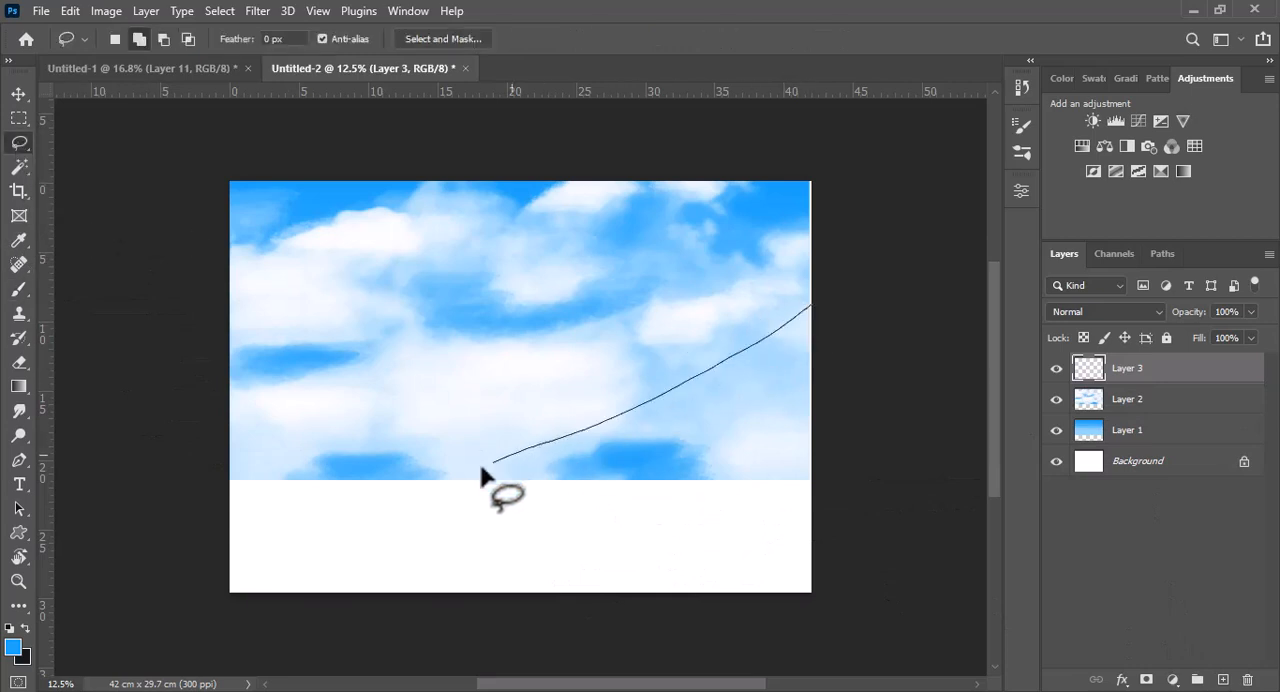
{"action": "left_click_drag", "start_coordinate": [814, 308], "coordinate": [812, 312]}
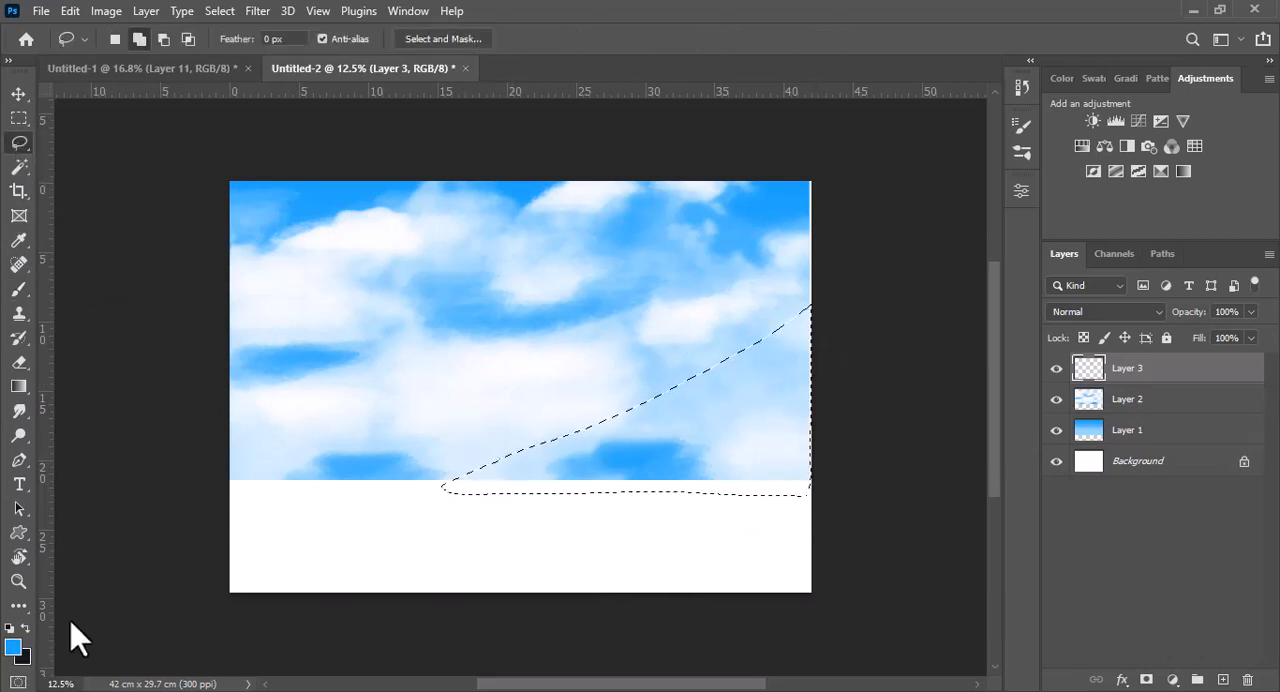
Set the foreground to muted blue #7ab2d9 and fill the mountain selection with it
{"action": "left_click", "coordinate": [13, 646]}
{"action": "left_click_drag", "start_coordinate": [626, 229], "coordinate": [598, 197]}
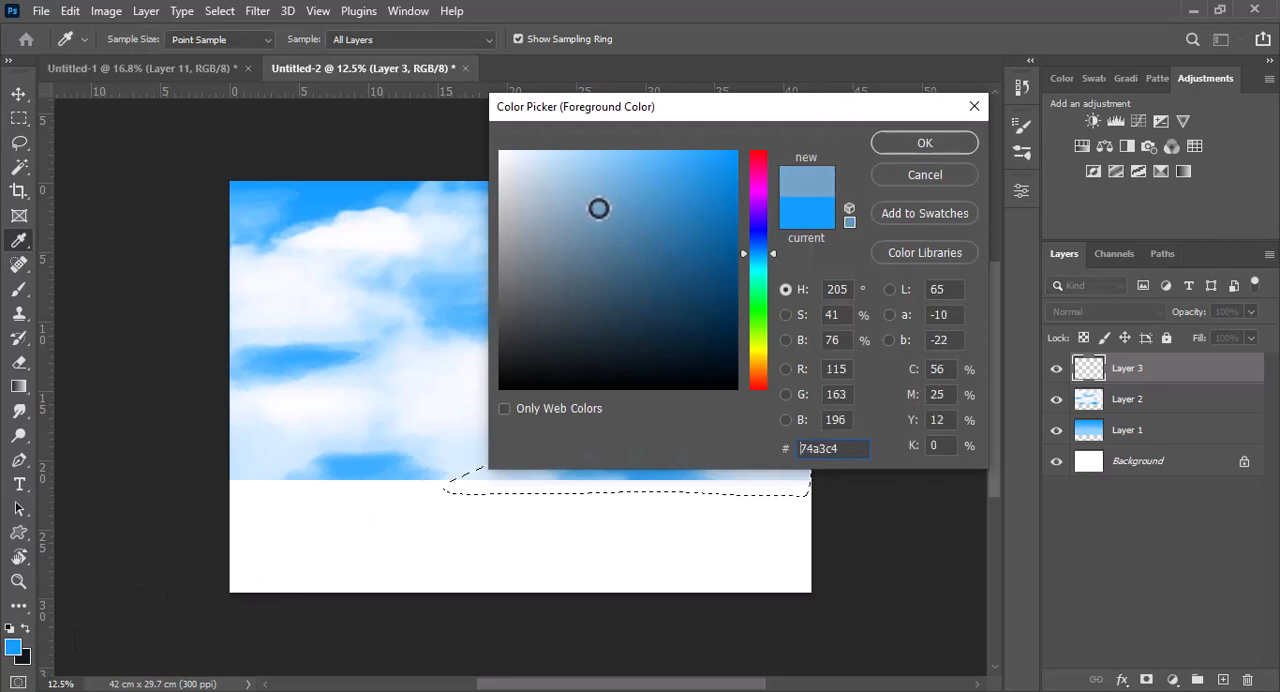
{"action": "left_click", "coordinate": [921, 148]}
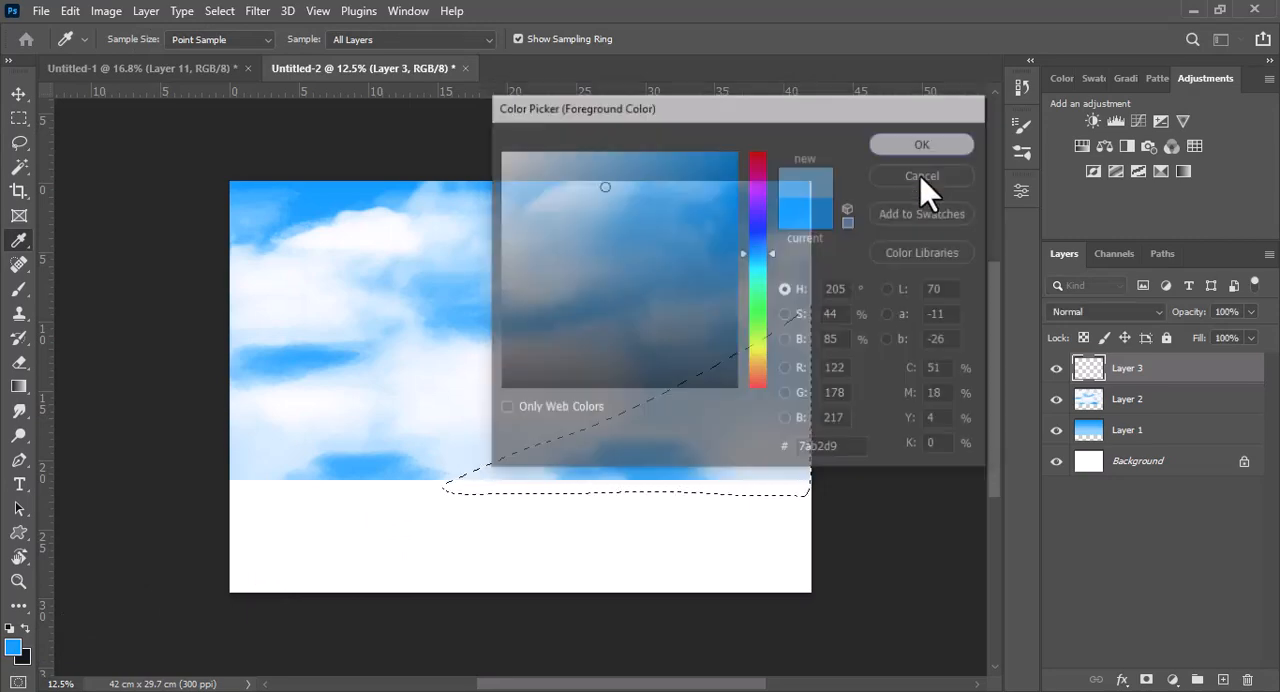
{"action": "key", "text": "alt+BackSpace"}
Add a new layer directly above Layer 2 and lasso a tall pointed mountain rising from the canvas's left edge
{"action": "left_click", "coordinate": [1140, 400]}
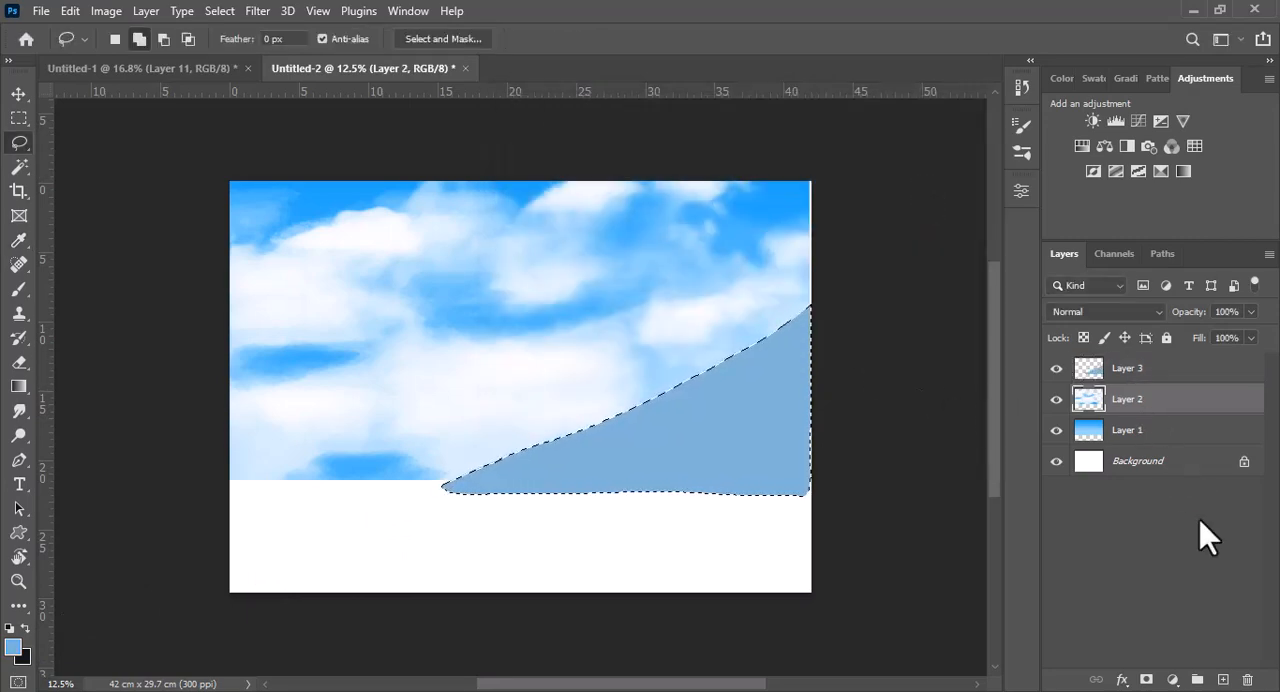
{"action": "left_click", "coordinate": [1222, 680]}
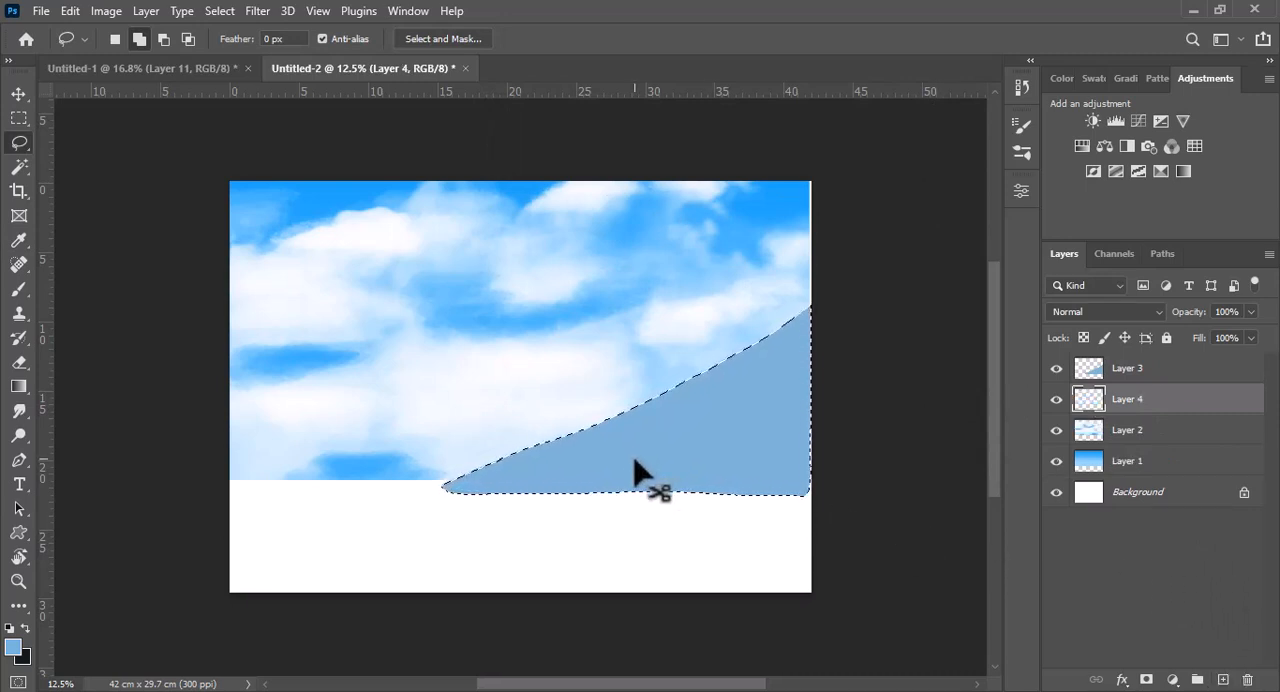
{"action": "left_click_drag", "start_coordinate": [600, 431], "coordinate": [512, 389]}
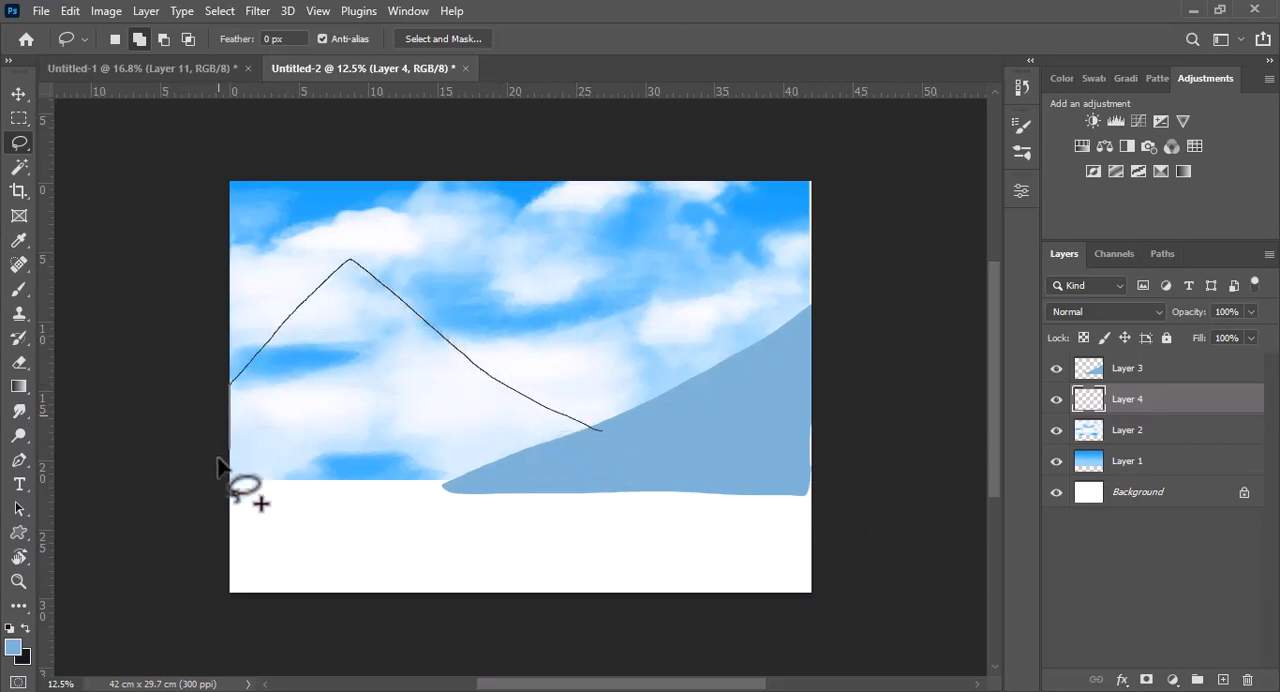
{"action": "left_click_drag", "start_coordinate": [590, 430], "coordinate": [600, 432]}
Set the foreground to light blue #8dbee8 and fill the pointed mountain selection with it
{"action": "left_click", "coordinate": [13, 648]}
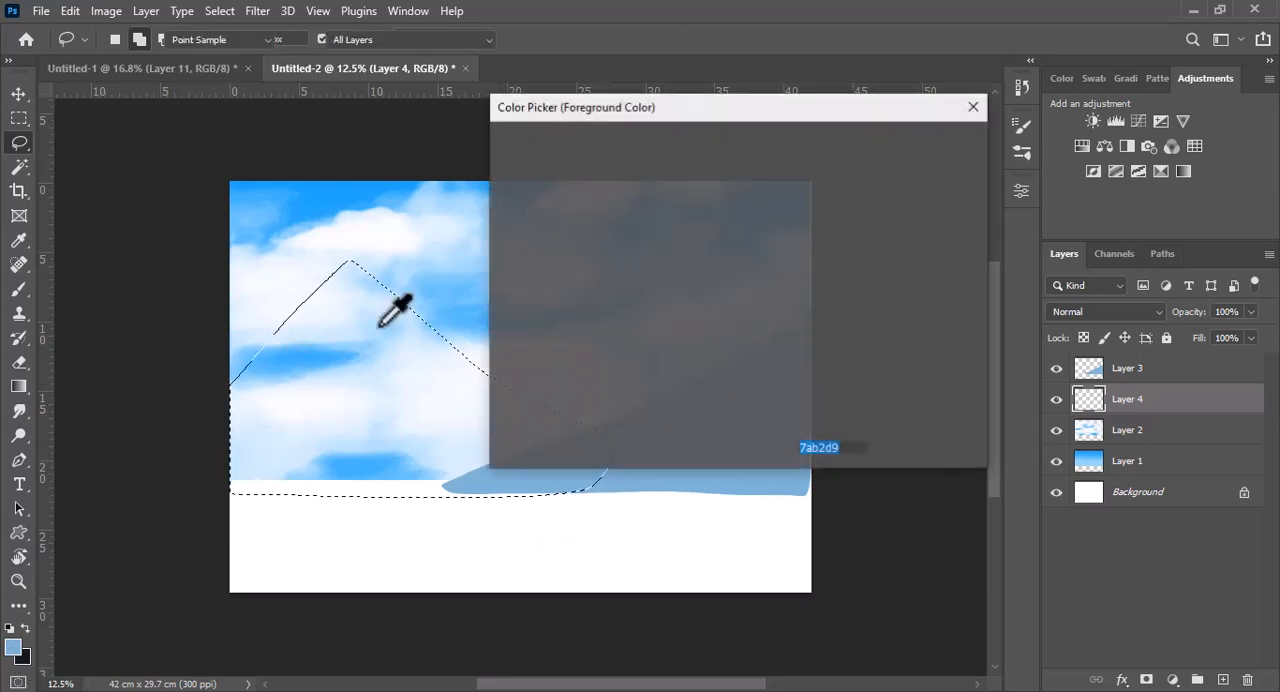
{"action": "left_click", "coordinate": [768, 257]}
{"action": "mouse_move", "coordinate": [600, 165]}
{"action": "left_mouse_down"}
{"action": "mouse_move", "coordinate": [591, 171]}
{"action": "mouse_move", "coordinate": [640, 163]}
{"action": "mouse_move", "coordinate": [585, 170]}
{"action": "left_mouse_up"}
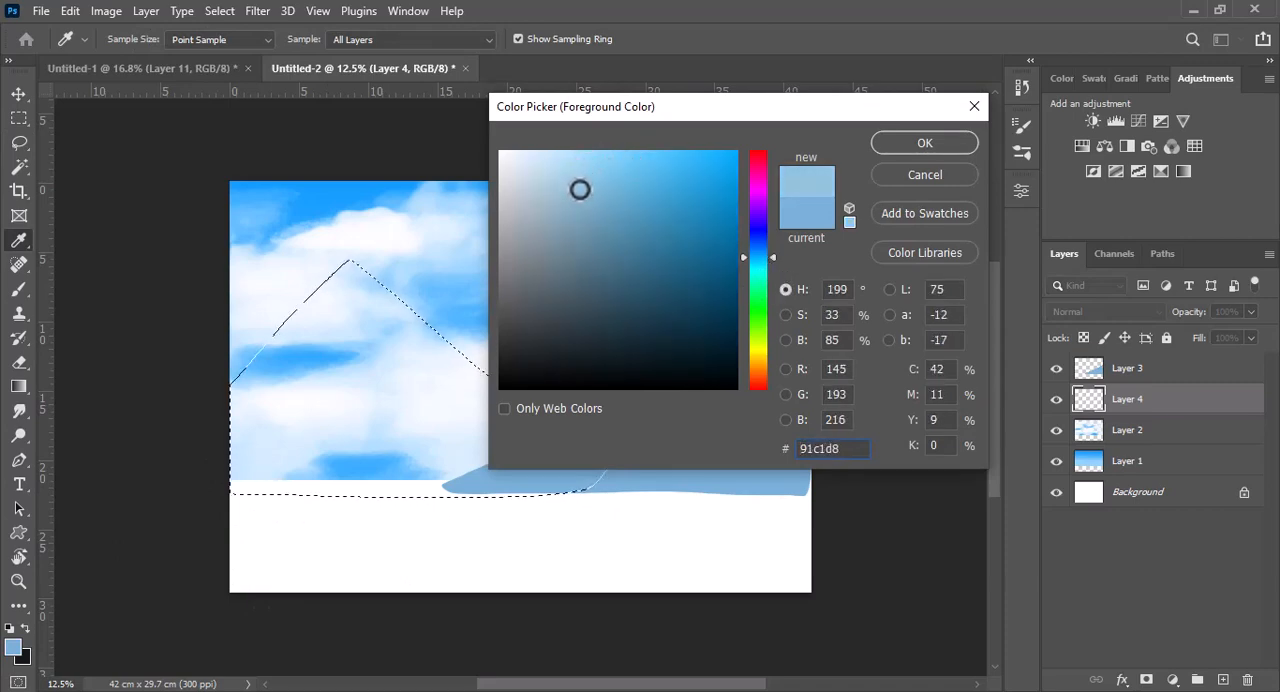
{"action": "left_click", "coordinate": [768, 251]}
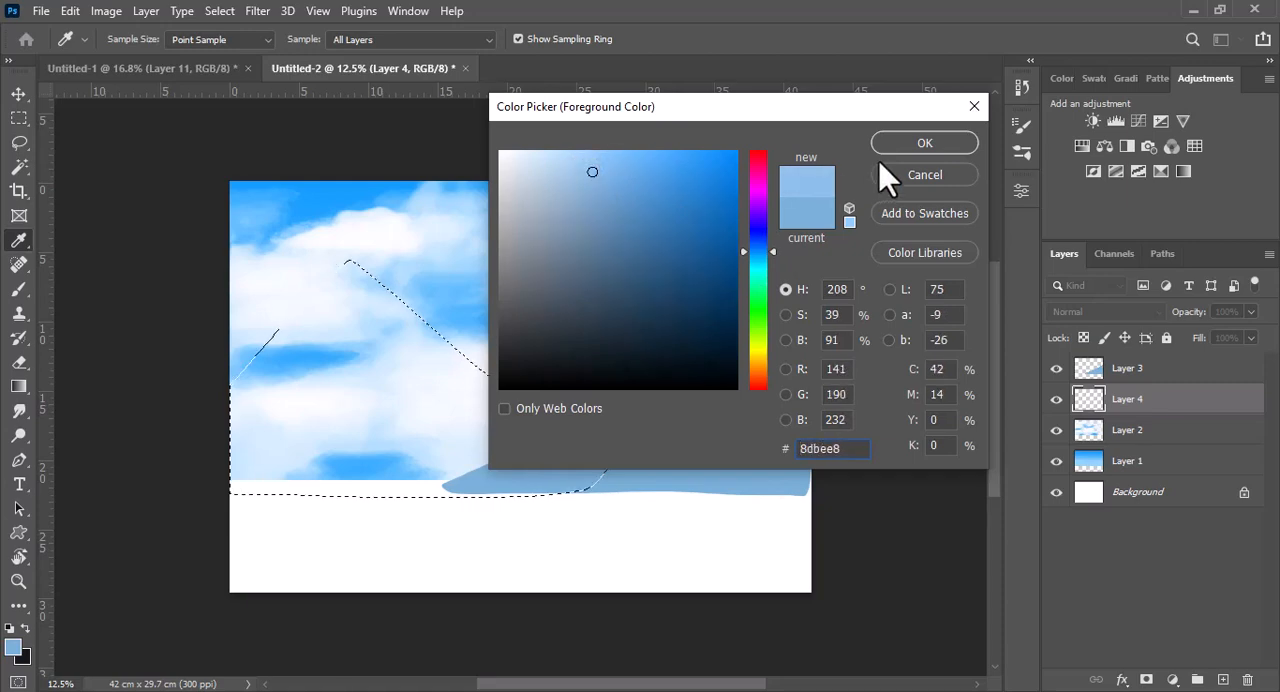
{"action": "left_click", "coordinate": [912, 143]}
{"action": "key", "text": "alt+BackSpace"}
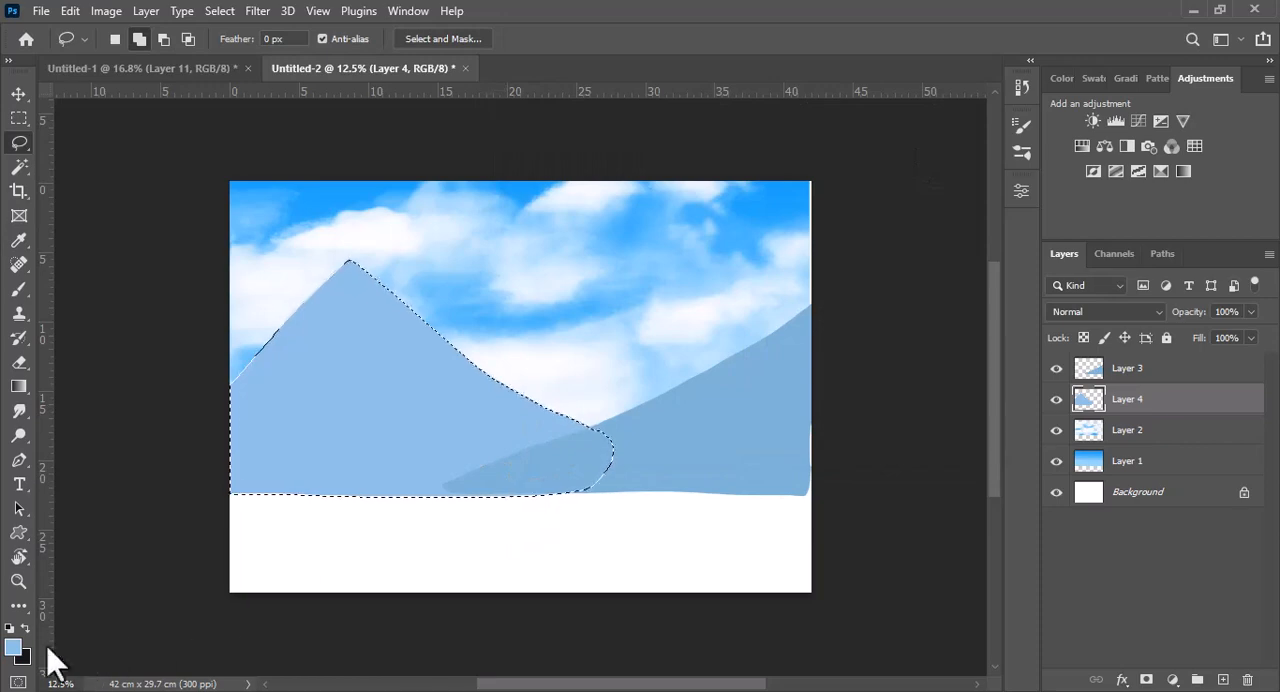
Choose a paler blue foreground and the 1291 brush from my brushes, with flow at 100% and the tip rotated to 52°
{"action": "left_click", "coordinate": [13, 647]}
{"action": "left_click", "coordinate": [915, 143]}
{"action": "left_click", "coordinate": [18, 291]}
{"action": "left_click", "coordinate": [138, 48]}
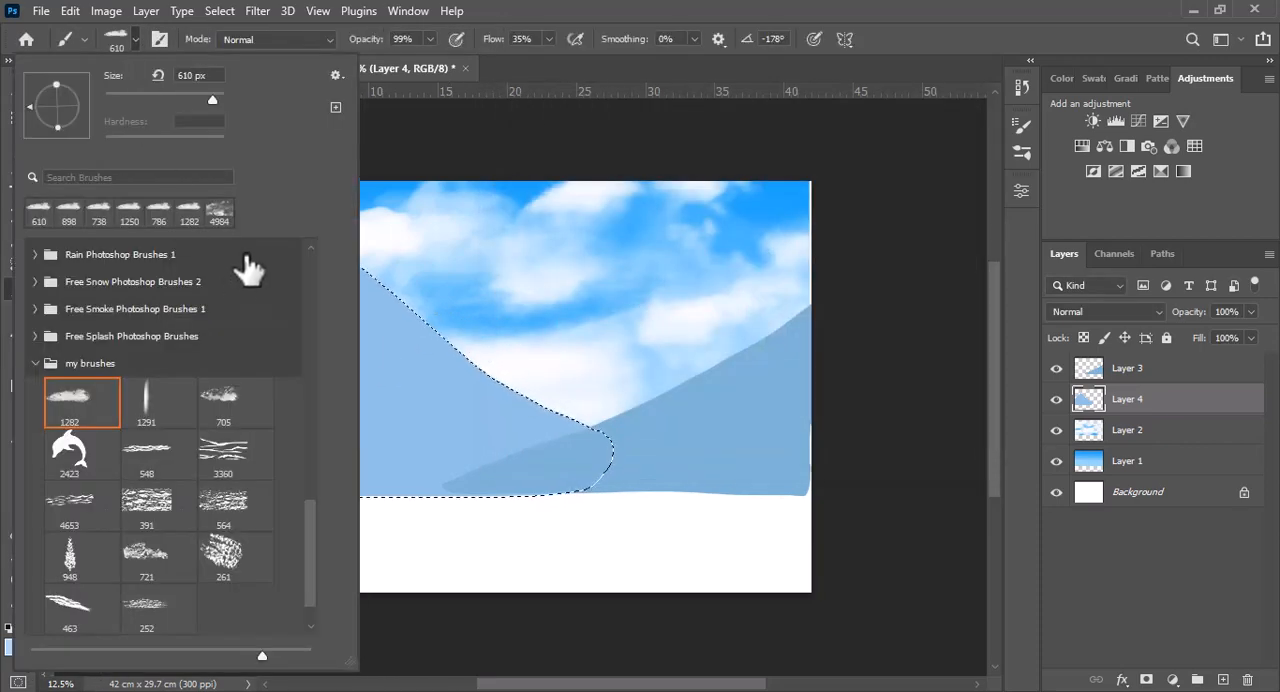
{"action": "left_click", "coordinate": [145, 397]}
{"action": "left_click", "coordinate": [130, 40]}
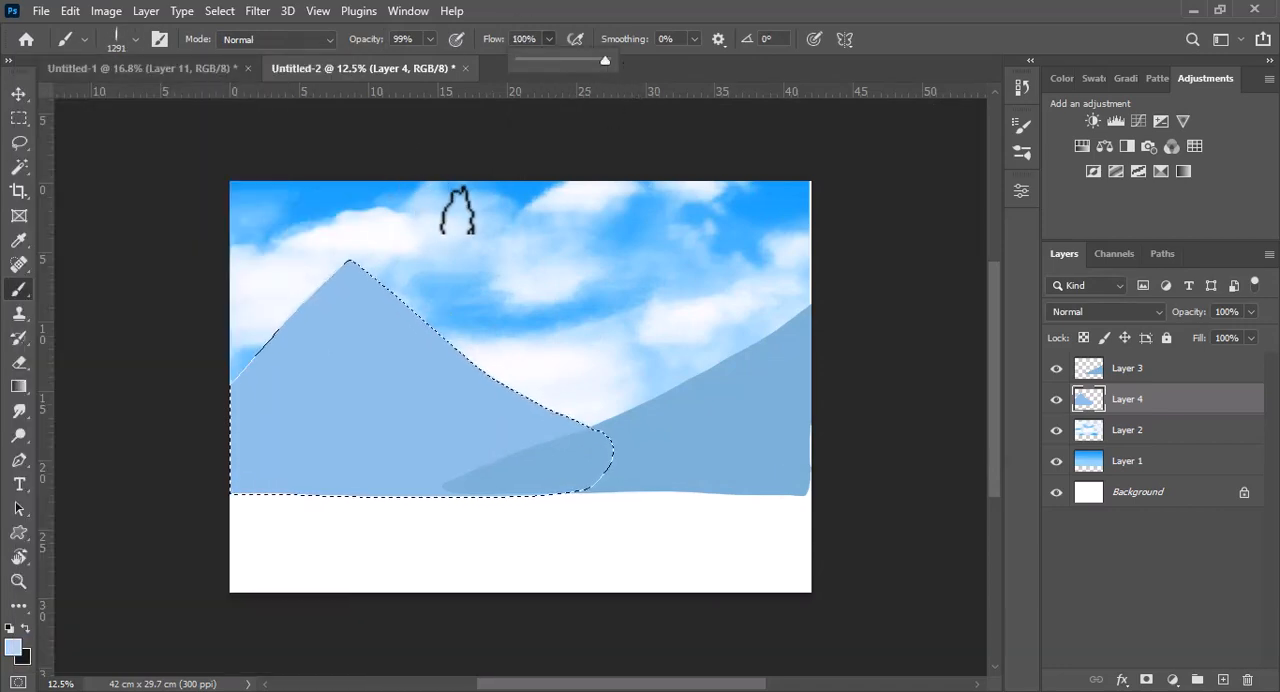
{"action": "left_click", "coordinate": [137, 37]}
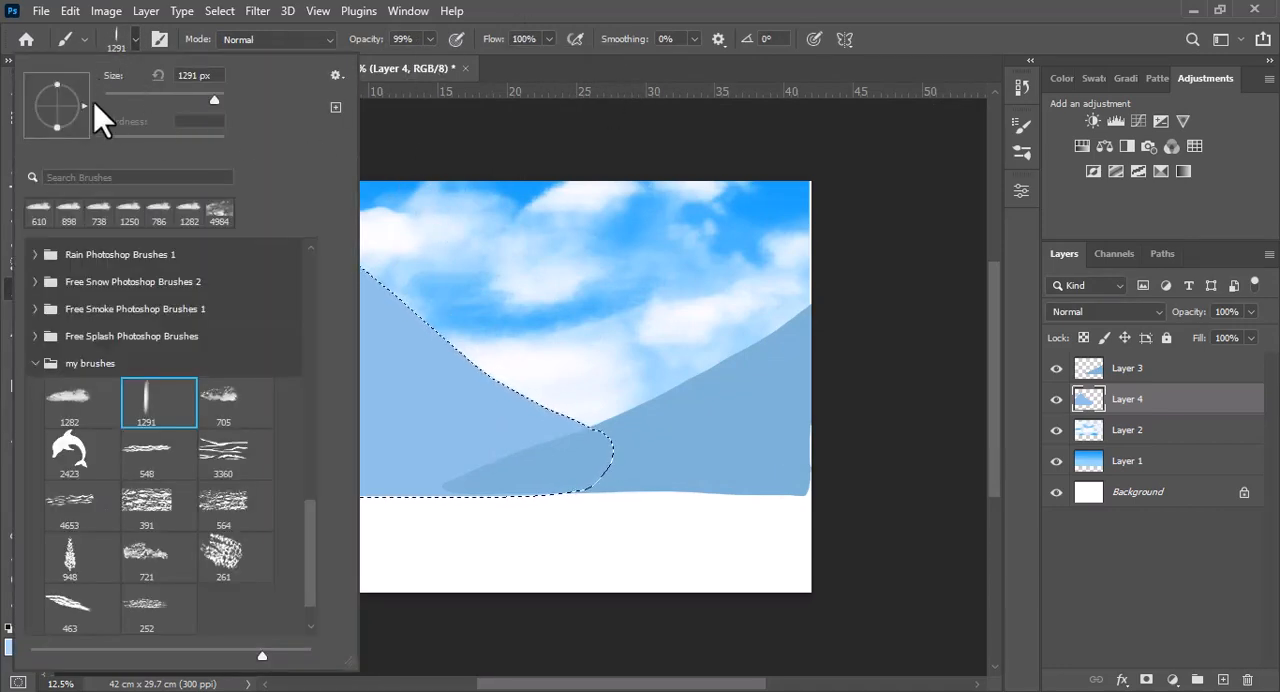
{"action": "left_click", "coordinate": [131, 40]}
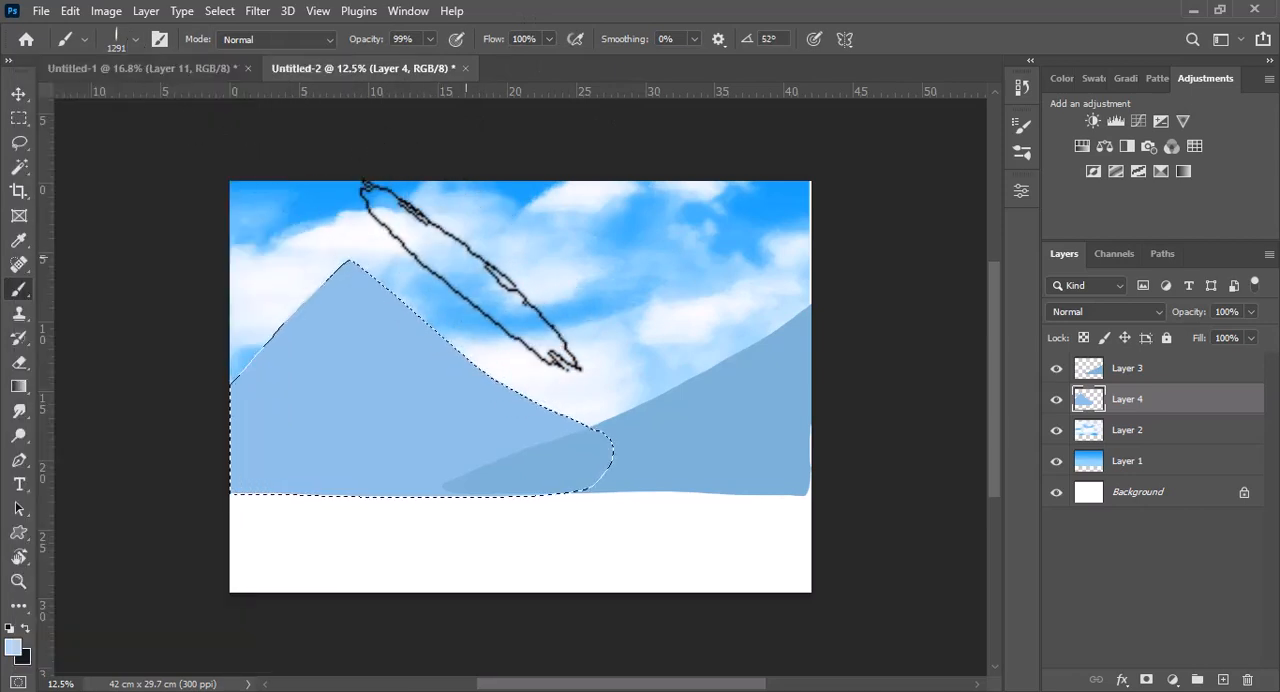
Paint the pointed mountain's right face and base pale blue with a jagged ridge edge, using brush sizes from 395 to 907 px, and deselect
{"action": "left_click_drag", "start_coordinate": [479, 261], "coordinate": [416, 281]}
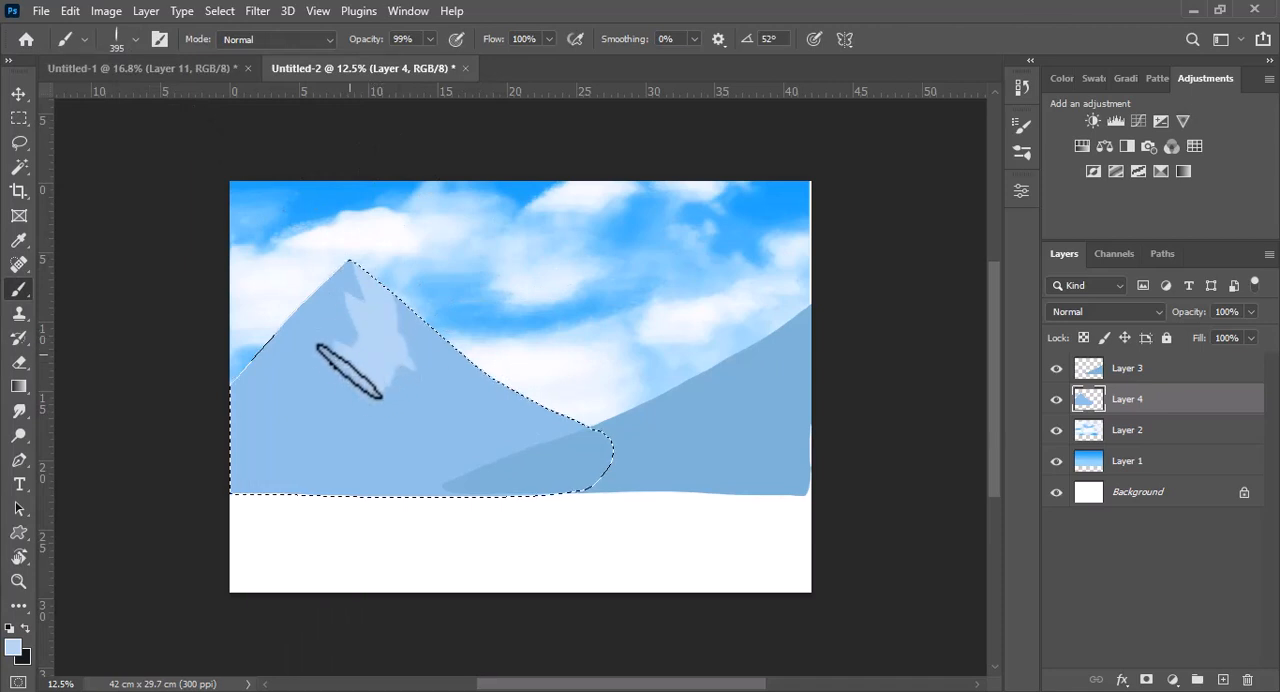
{"action": "mouse_move", "coordinate": [349, 371]}
{"action": "left_mouse_down"}
{"action": "mouse_move", "coordinate": [307, 448]}
{"action": "mouse_move", "coordinate": [340, 474]}
{"action": "left_mouse_up"}
{"action": "mouse_move", "coordinate": [404, 447]}
{"action": "left_mouse_down"}
{"action": "mouse_move", "coordinate": [387, 418]}
{"action": "mouse_move", "coordinate": [396, 489]}
{"action": "mouse_move", "coordinate": [536, 421]}
{"action": "mouse_move", "coordinate": [591, 423]}
{"action": "mouse_move", "coordinate": [435, 426]}
{"action": "mouse_move", "coordinate": [422, 308]}
{"action": "mouse_move", "coordinate": [415, 357]}
{"action": "mouse_move", "coordinate": [478, 363]}
{"action": "mouse_move", "coordinate": [414, 449]}
{"action": "left_mouse_up"}
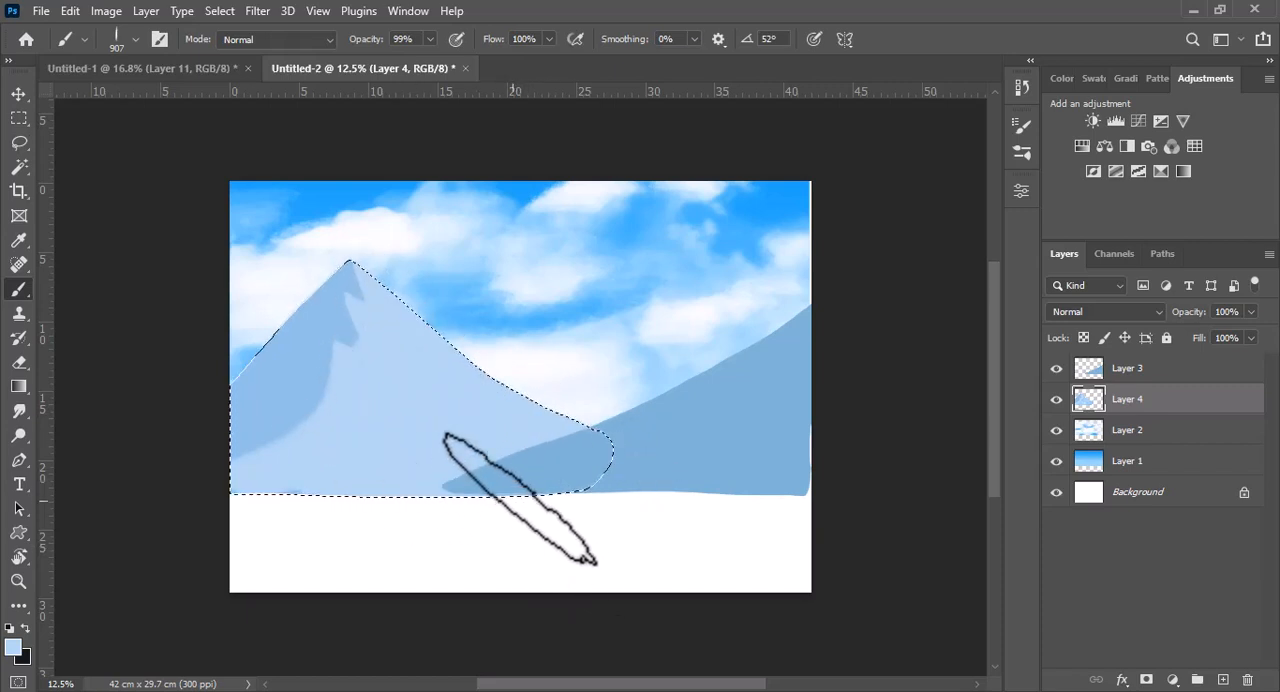
{"action": "key", "text": "ctrl+d"}
Load the right slope on Layer 3 as a selection and recolor it with foreground #77a8d2
{"action": "left_click", "coordinate": [1115, 375]}
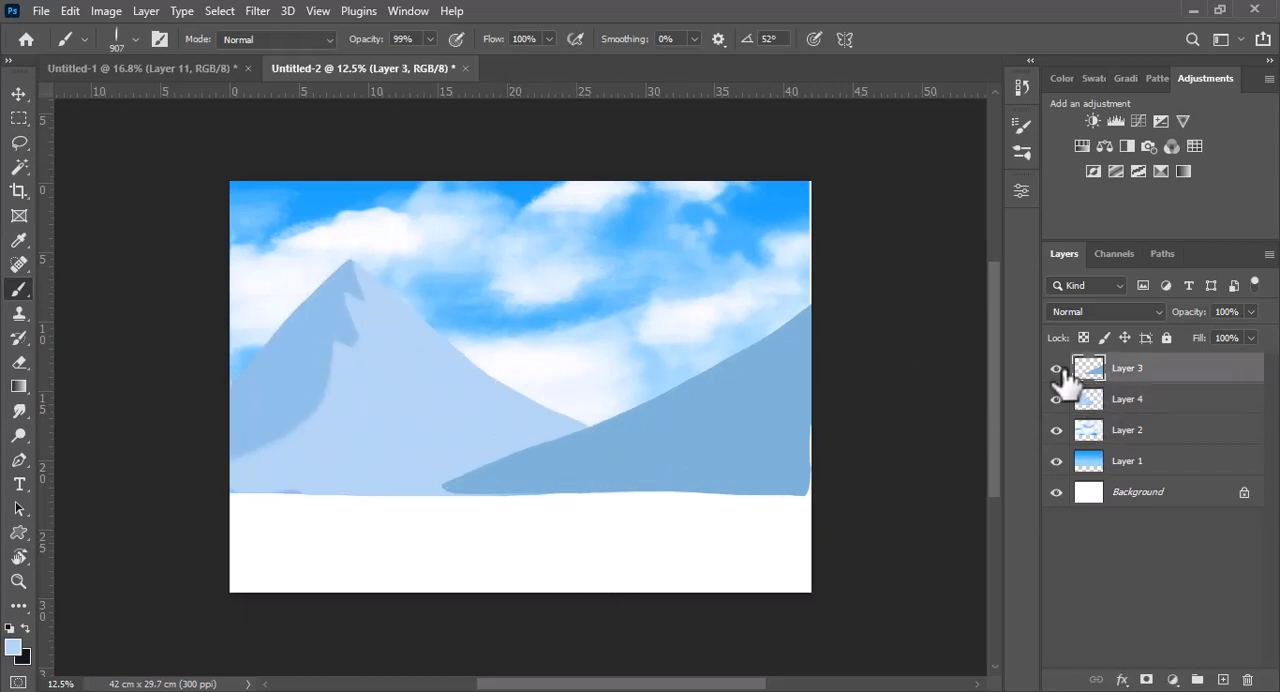
{"action": "left_click", "coordinate": [1090, 367], "text": "ctrl"}
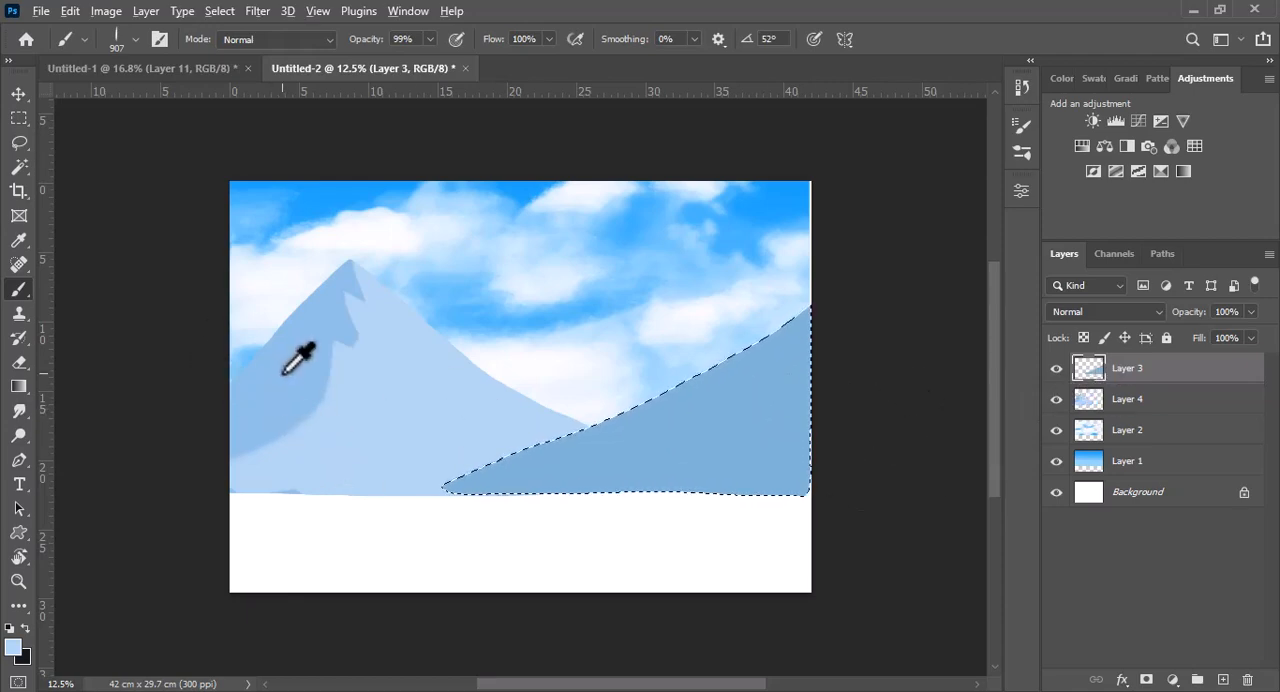
{"action": "left_click", "coordinate": [14, 648]}
{"action": "left_click", "coordinate": [602, 193]}
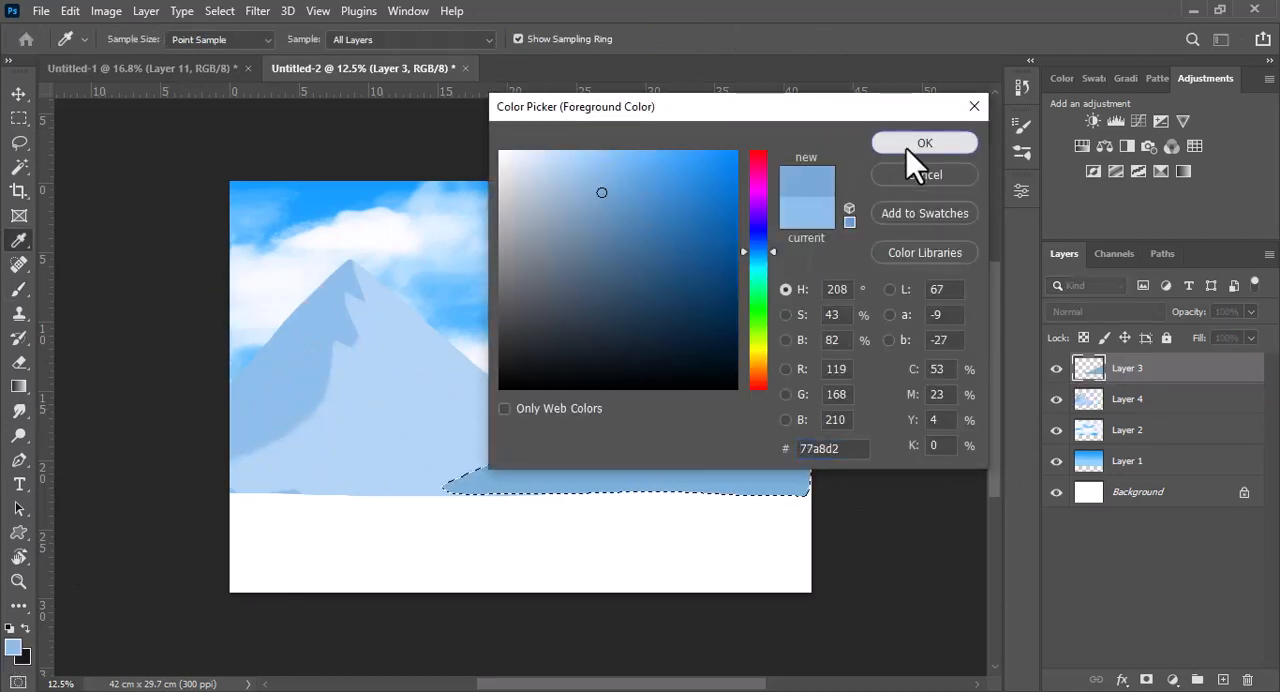
{"action": "left_click", "coordinate": [908, 150]}
{"action": "key", "text": "b"}
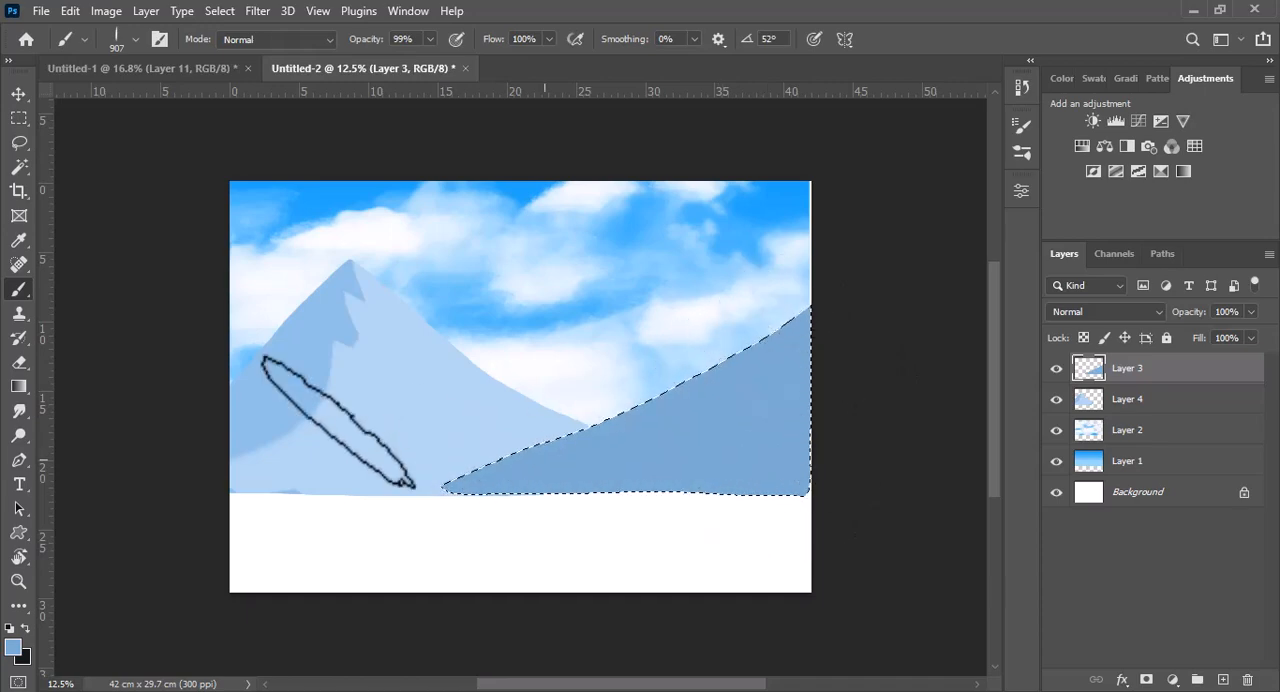
Choose a soft round brush from General Brushes and a darker muted blue foreground for shading the right slope
{"action": "left_click", "coordinate": [136, 38]}
{"action": "scroll", "coordinate": [314, 451], "scroll_direction": "up", "scroll_amount": 15}
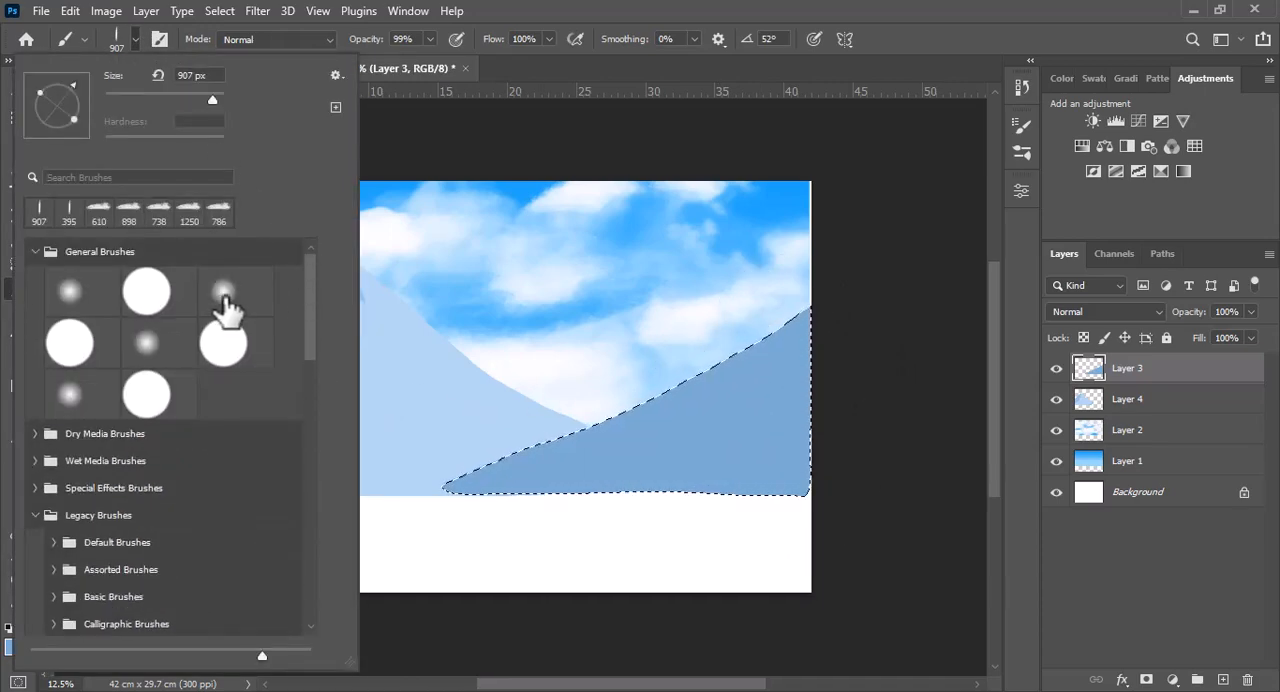
{"action": "left_click", "coordinate": [226, 300]}
{"action": "left_click", "coordinate": [137, 40]}
{"action": "left_click", "coordinate": [13, 647]}
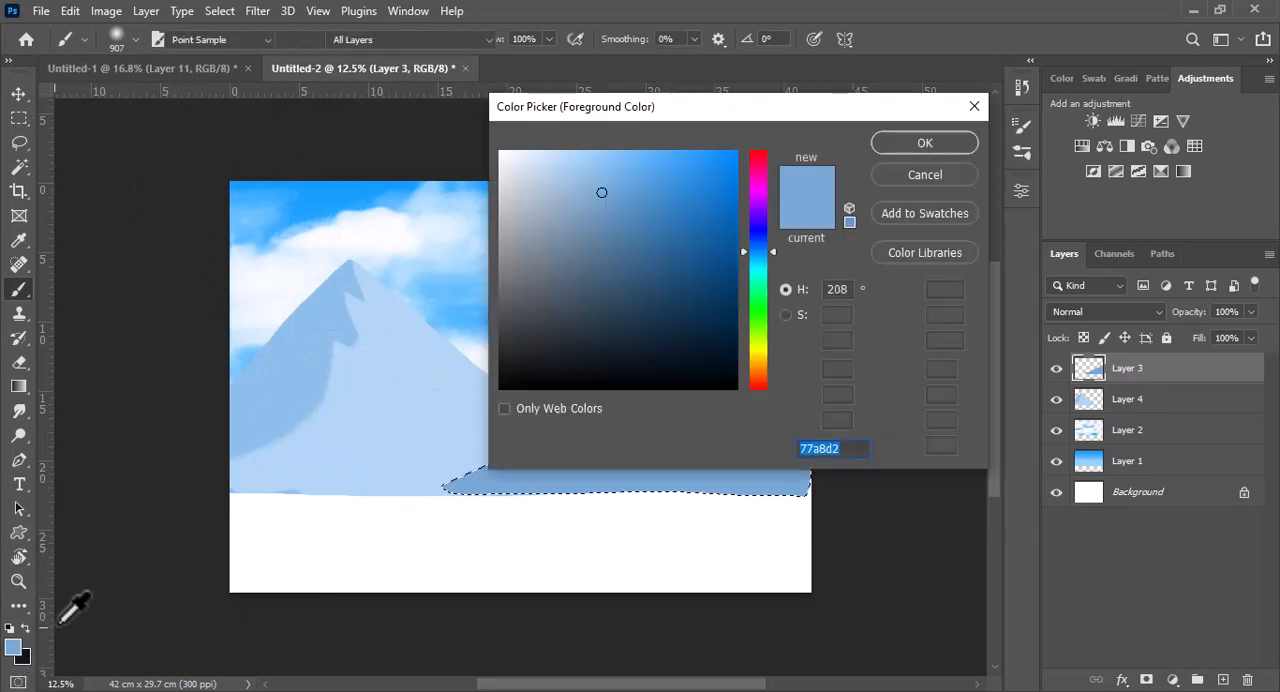
{"action": "left_click", "coordinate": [625, 228]}
{"action": "left_click", "coordinate": [904, 149]}
Lower the brush flow to 33%, shade the right slope's lower-left end at 1979 px and deselect
{"action": "left_click_drag", "start_coordinate": [643, 444], "coordinate": [706, 446]}
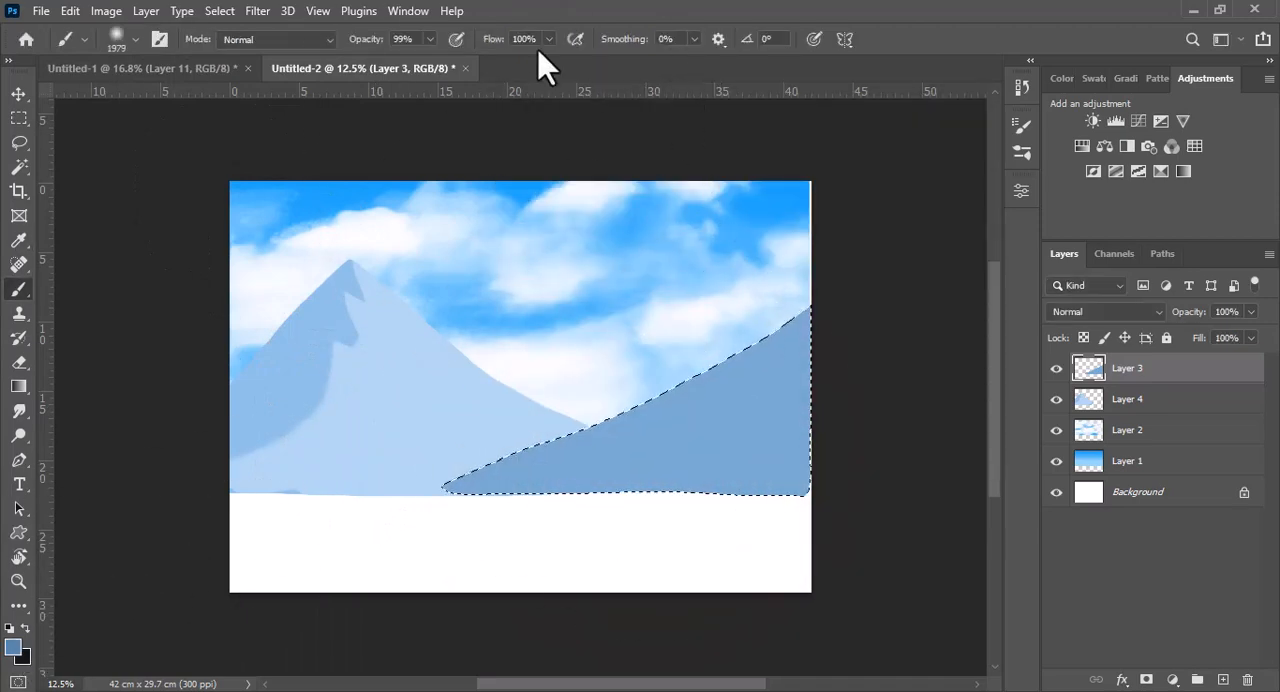
{"action": "left_click", "coordinate": [547, 41]}
{"action": "left_click", "coordinate": [491, 62]}
{"action": "mouse_move", "coordinate": [508, 456]}
{"action": "left_mouse_down"}
{"action": "mouse_move", "coordinate": [506, 508]}
{"action": "mouse_move", "coordinate": [560, 475]}
{"action": "left_mouse_up"}
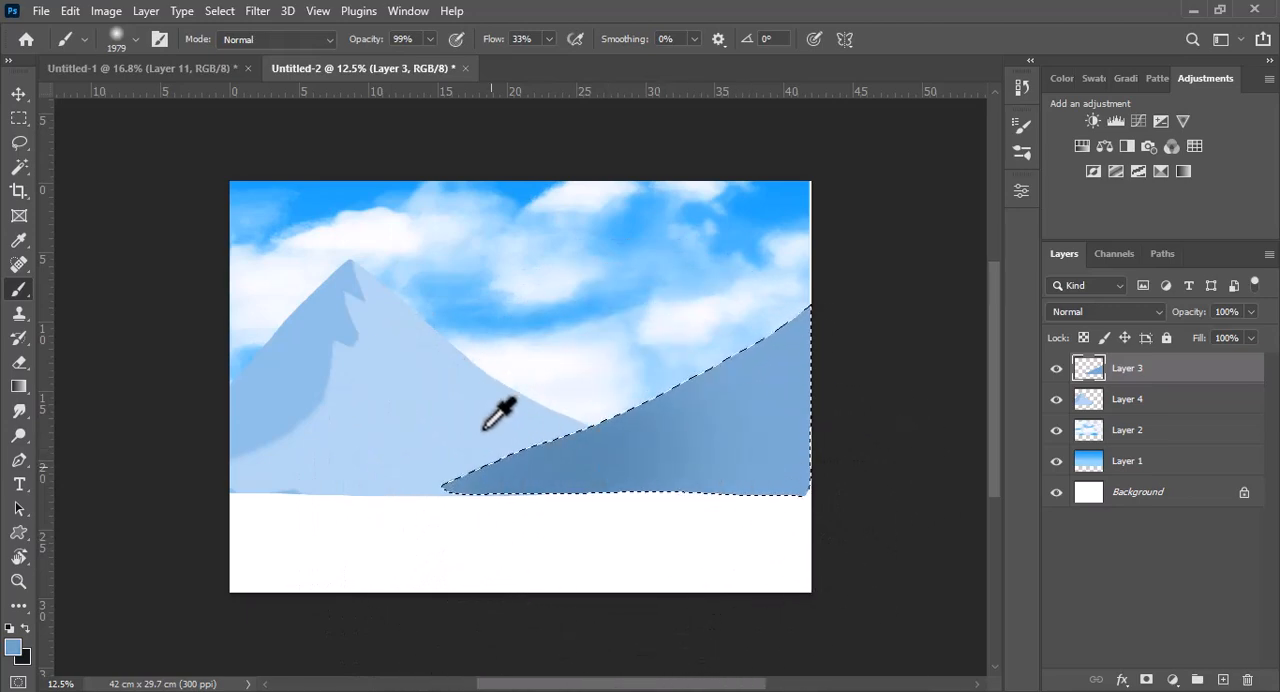
{"action": "key", "text": "ctrl+z"}
Load the pointed mountain on Layer 4 as a selection and brush its lower right area with a very pale blue at 2379 px
{"action": "left_click", "coordinate": [1117, 403]}
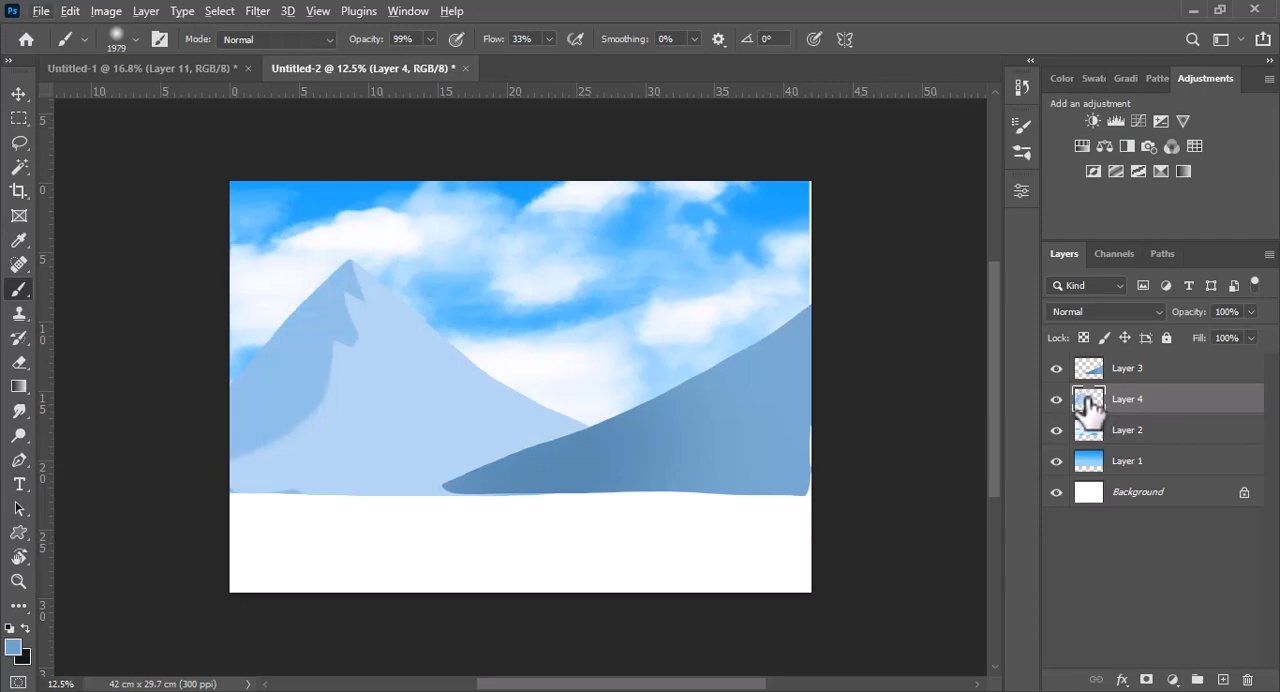
{"action": "left_click", "coordinate": [443, 414], "text": "alt"}
{"action": "left_click", "coordinate": [13, 647]}
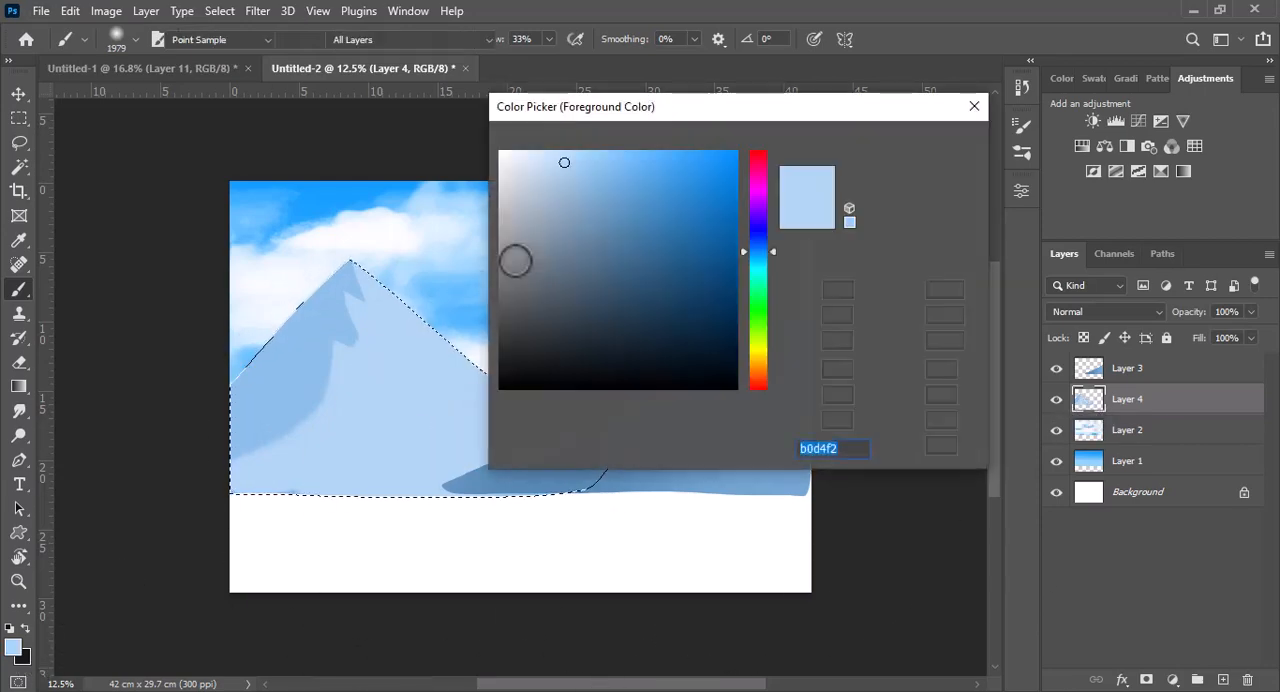
{"action": "left_click_drag", "start_coordinate": [535, 178], "coordinate": [571, 147]}
{"action": "key", "text": "Return"}
{"action": "key", "text": "b"}
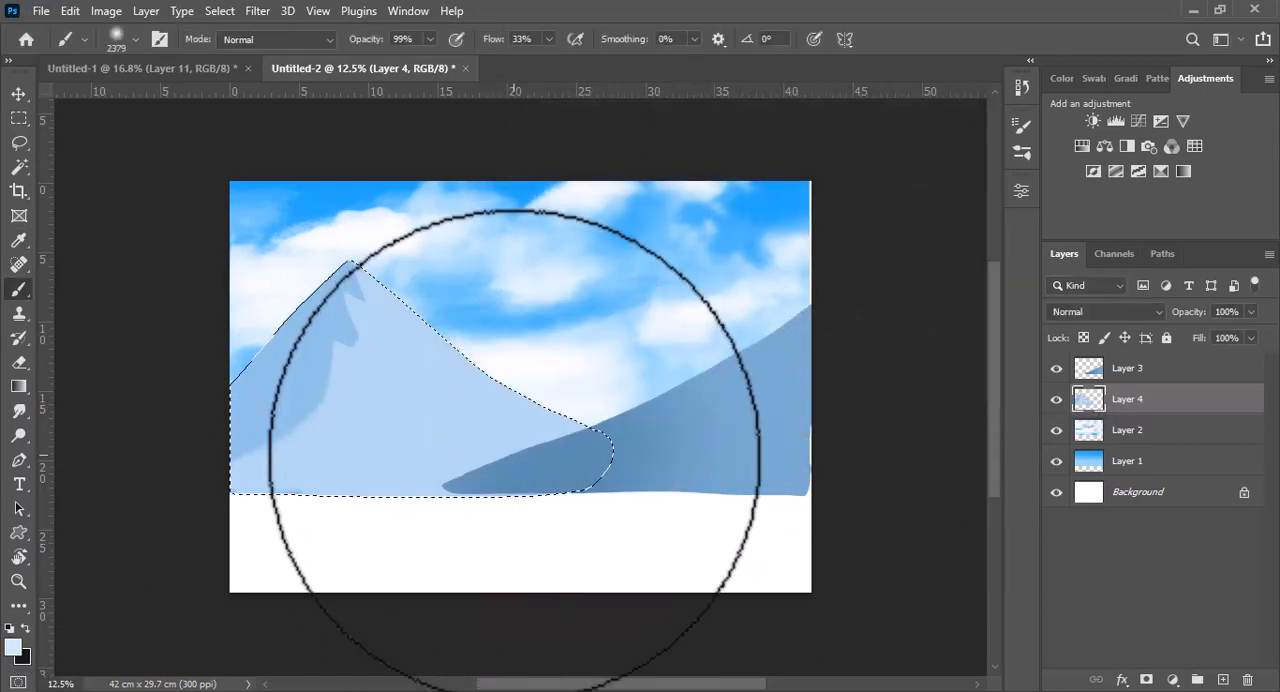
{"action": "mouse_move", "coordinate": [496, 446]}
{"action": "left_mouse_down"}
{"action": "mouse_move", "coordinate": [448, 489]}
{"action": "mouse_move", "coordinate": [383, 516]}
{"action": "mouse_move", "coordinate": [499, 434]}
{"action": "mouse_move", "coordinate": [445, 531]}
{"action": "mouse_move", "coordinate": [584, 473]}
{"action": "left_mouse_up"}
Sample the pointed mountain's shadow blue, darken it, shade the left face with a 1659 px soft brush and deselect
{"action": "left_click", "coordinate": [301, 378], "text": "alt"}
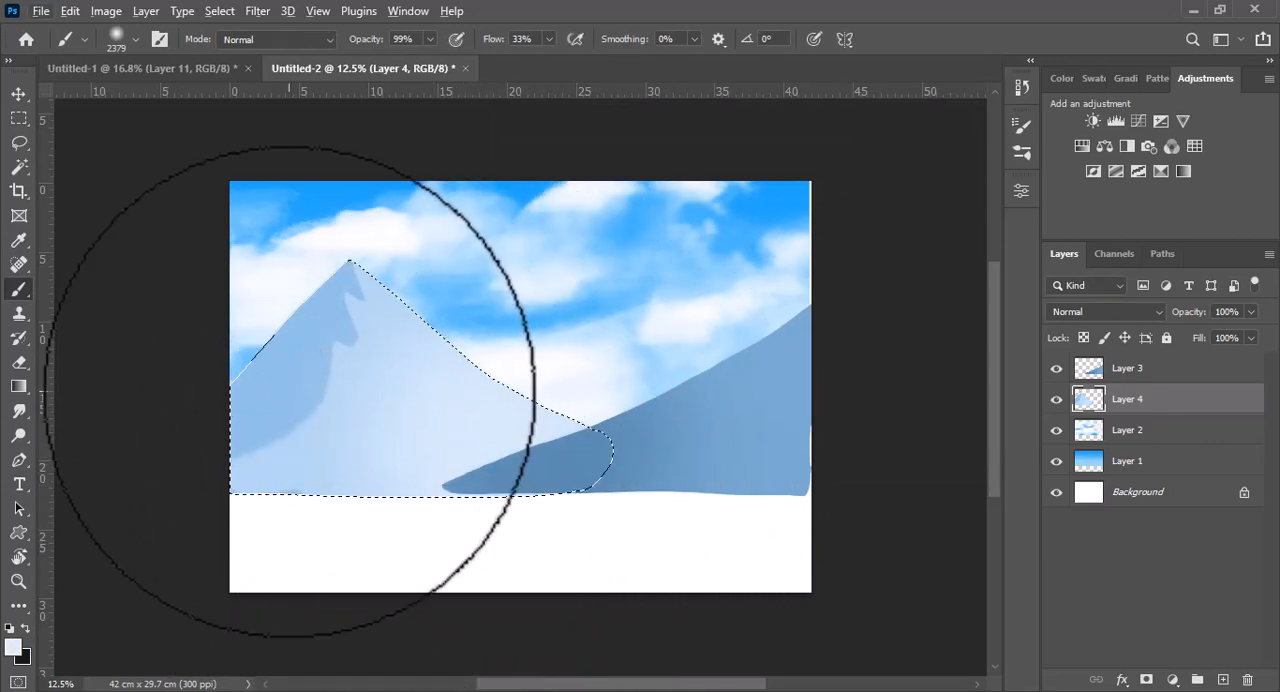
{"action": "left_click", "coordinate": [13, 647]}
{"action": "left_click", "coordinate": [607, 195]}
{"action": "left_click", "coordinate": [925, 143]}
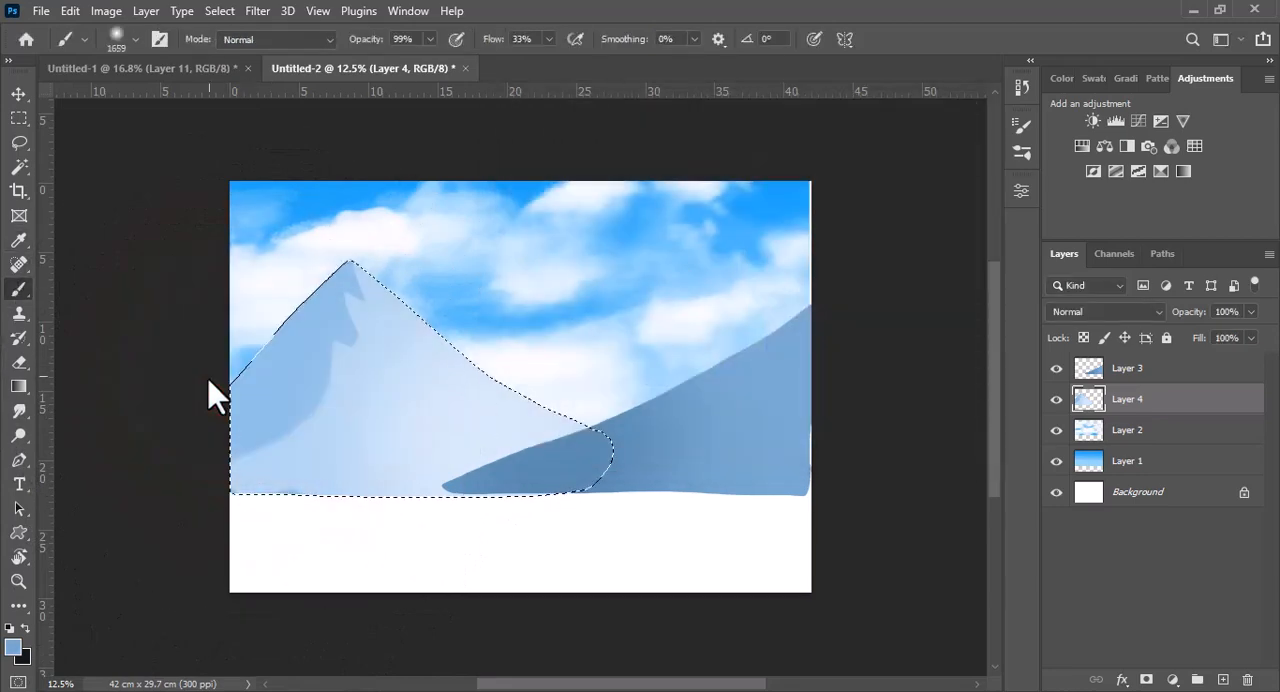
{"action": "mouse_move", "coordinate": [217, 387]}
{"action": "left_mouse_down"}
{"action": "mouse_move", "coordinate": [240, 364]}
{"action": "mouse_move", "coordinate": [249, 375]}
{"action": "mouse_move", "coordinate": [220, 386]}
{"action": "left_mouse_up"}
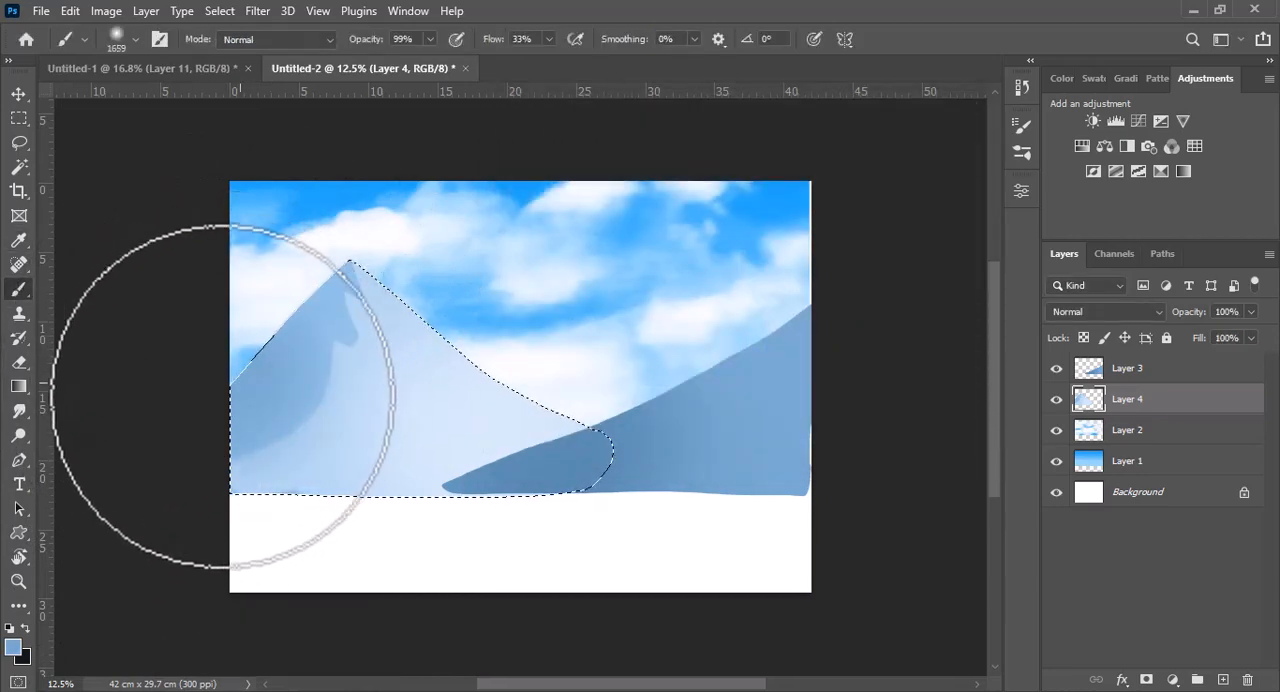
{"action": "mouse_move", "coordinate": [150, 528]}
{"action": "left_mouse_down"}
{"action": "mouse_move", "coordinate": [234, 383]}
{"action": "mouse_move", "coordinate": [149, 491]}
{"action": "left_mouse_up"}
{"action": "left_click", "coordinate": [236, 520], "text": "ctrl"}
{"action": "left_click", "coordinate": [260, 540], "text": "ctrl"}
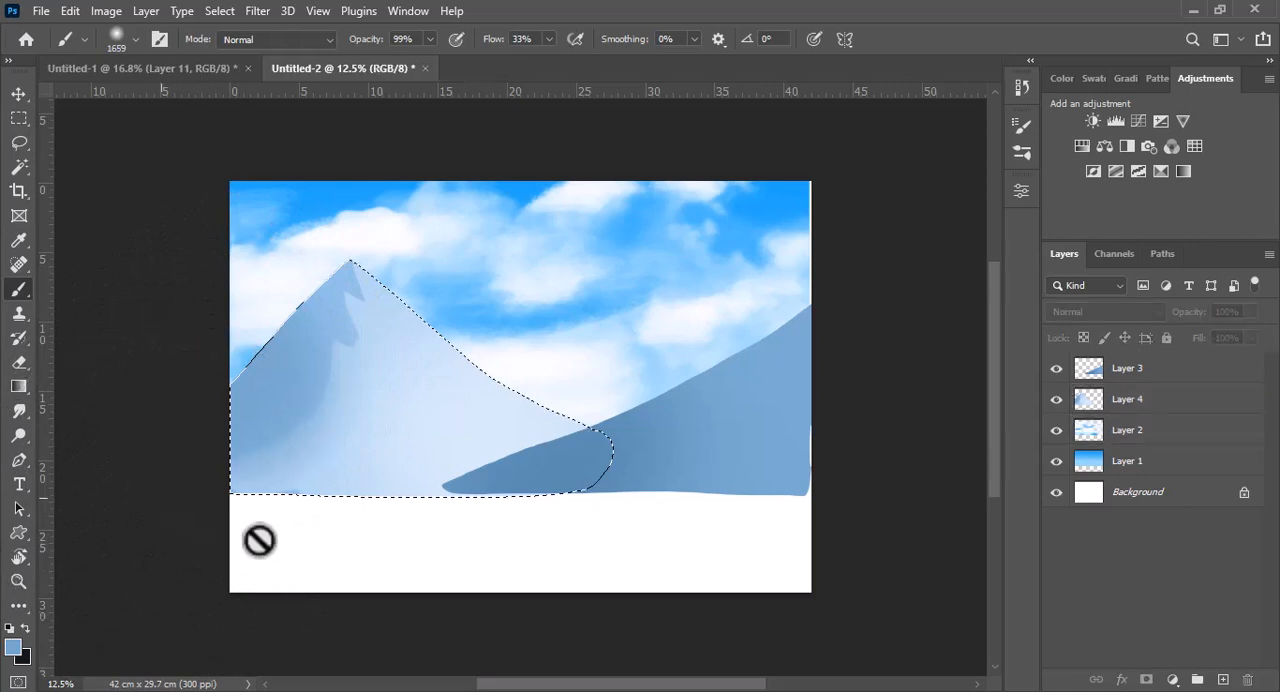
{"action": "left_click", "coordinate": [260, 540]}
{"action": "key", "text": "Return"}
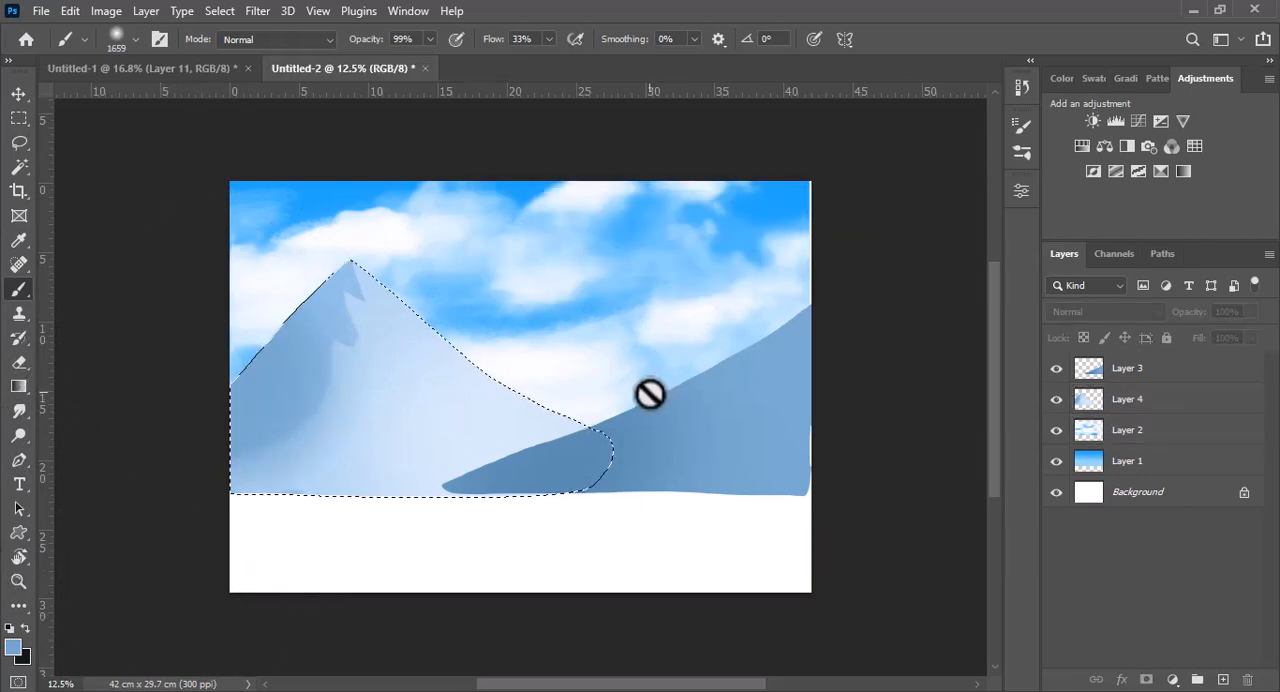
{"action": "key", "text": "ctrl+d"}
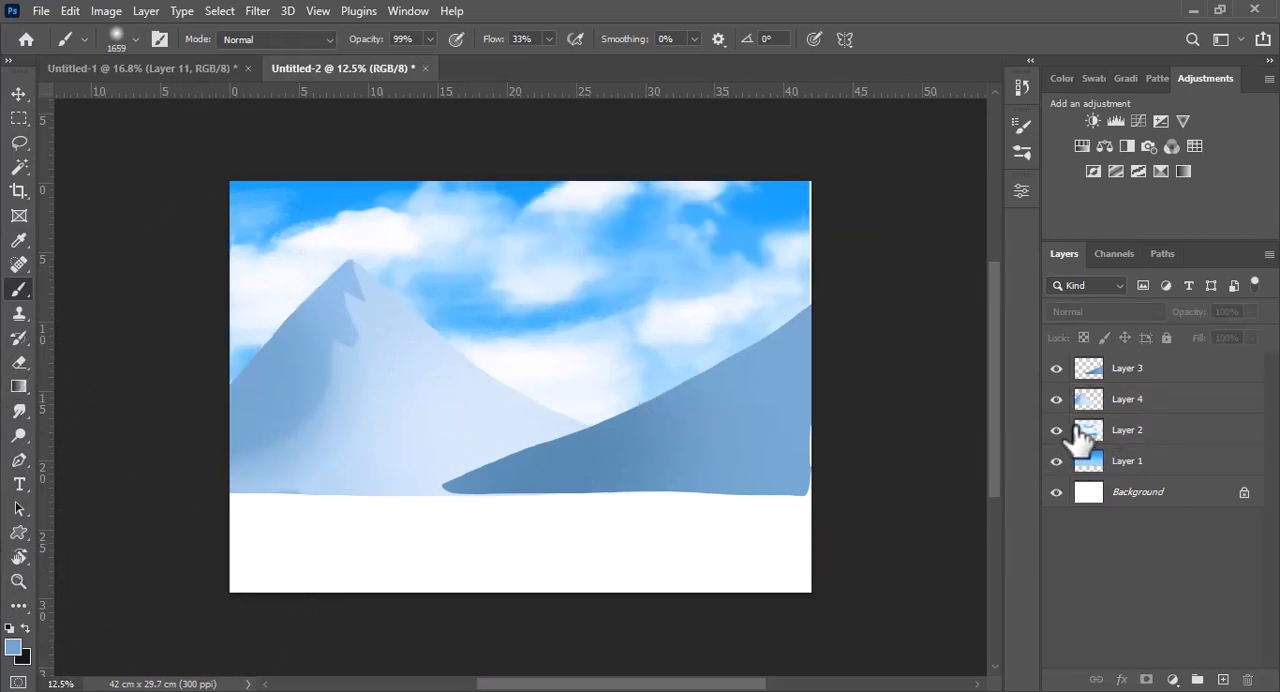
Add a new layer above Layer 2 and lasso a distant twin-peaked mountain between the two existing mountains
{"action": "left_click", "coordinate": [1135, 435]}
{"action": "left_click", "coordinate": [1222, 679]}
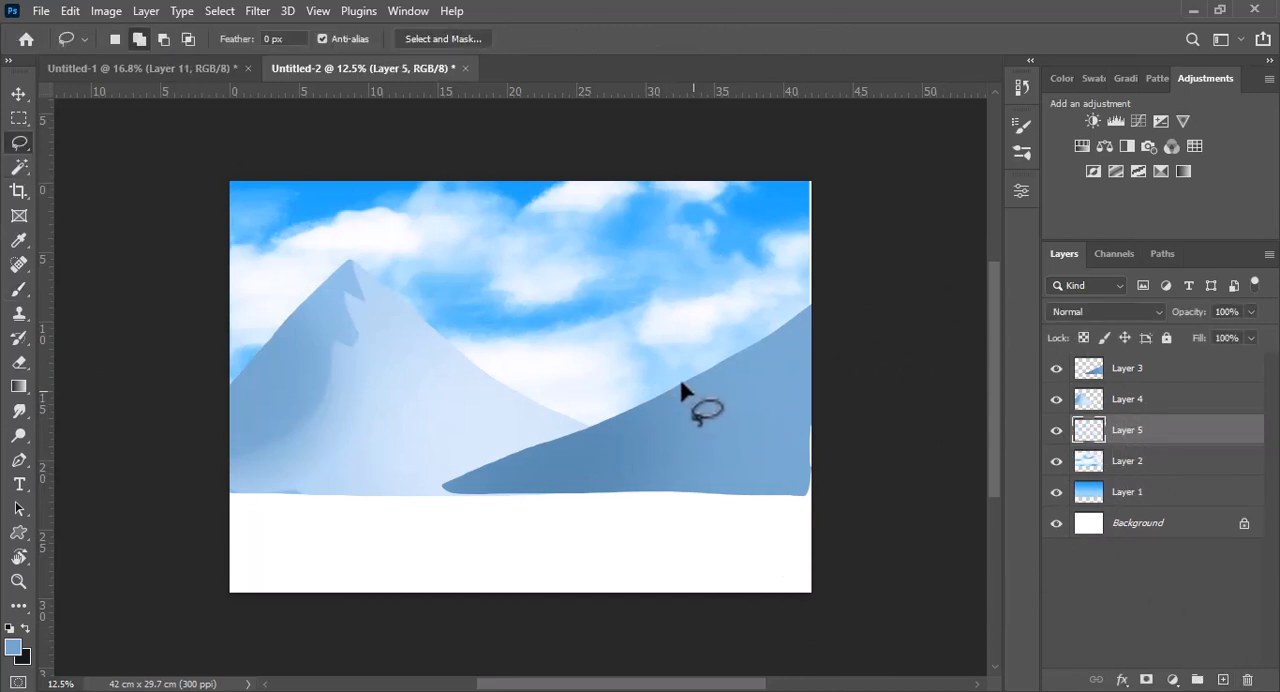
{"action": "mouse_move", "coordinate": [681, 382]}
{"action": "left_mouse_down"}
{"action": "mouse_move", "coordinate": [608, 319]}
{"action": "mouse_move", "coordinate": [559, 338]}
{"action": "mouse_move", "coordinate": [480, 281]}
{"action": "left_mouse_up"}
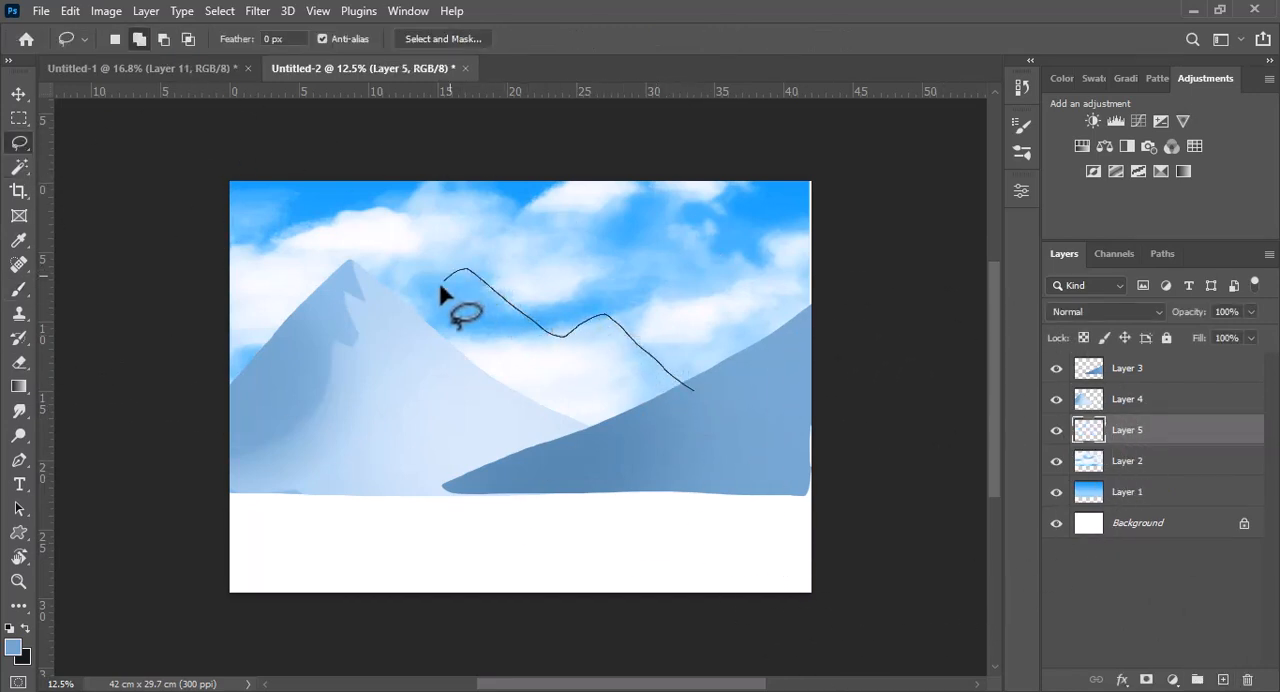
{"action": "mouse_move", "coordinate": [427, 410]}
{"action": "left_mouse_down"}
{"action": "mouse_move", "coordinate": [522, 458]}
{"action": "mouse_move", "coordinate": [690, 425]}
{"action": "left_mouse_up"}
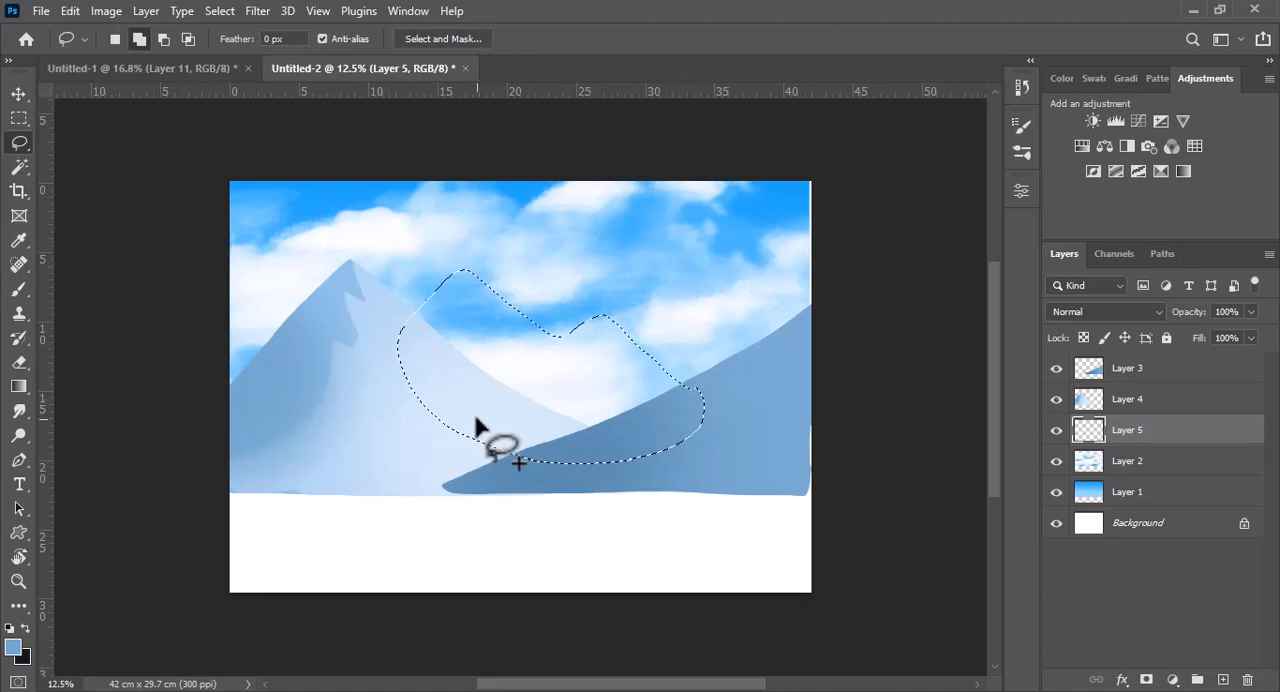
Set the foreground to a brighter light blue and fill the twin-peaked mountain selection with it
{"action": "left_click", "coordinate": [12, 648]}
{"action": "left_click_drag", "start_coordinate": [574, 206], "coordinate": [590, 152]}
{"action": "left_click", "coordinate": [924, 143]}
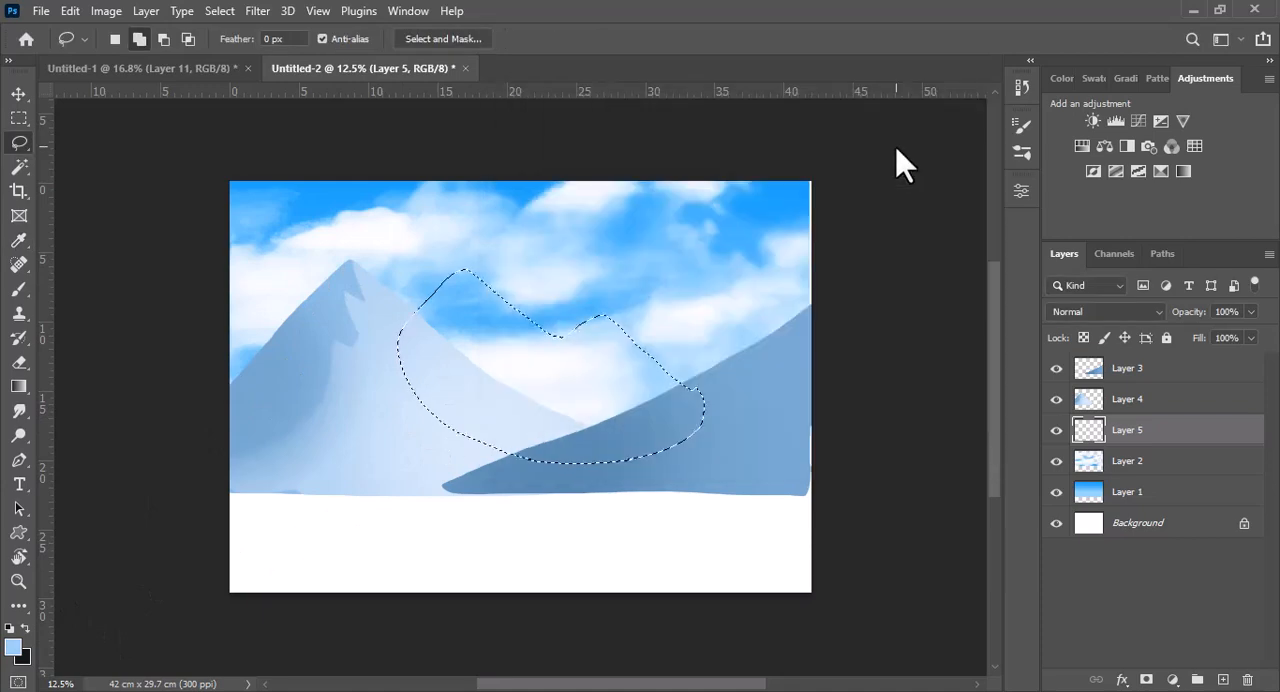
{"action": "key", "text": "alt+BackSpace"}
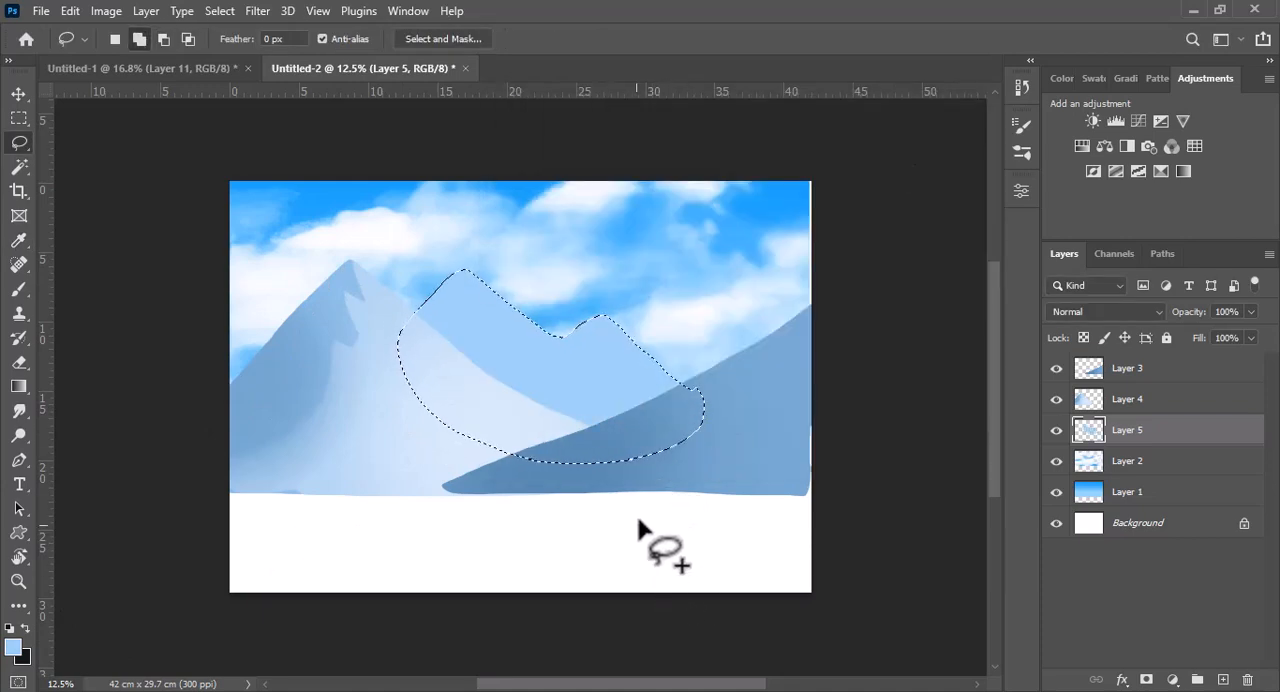
Choose the 907 px elongated brush angled at 52° and set the foreground to pale blue #bee1fe
{"action": "left_click", "coordinate": [19, 289]}
{"action": "left_click", "coordinate": [128, 40]}
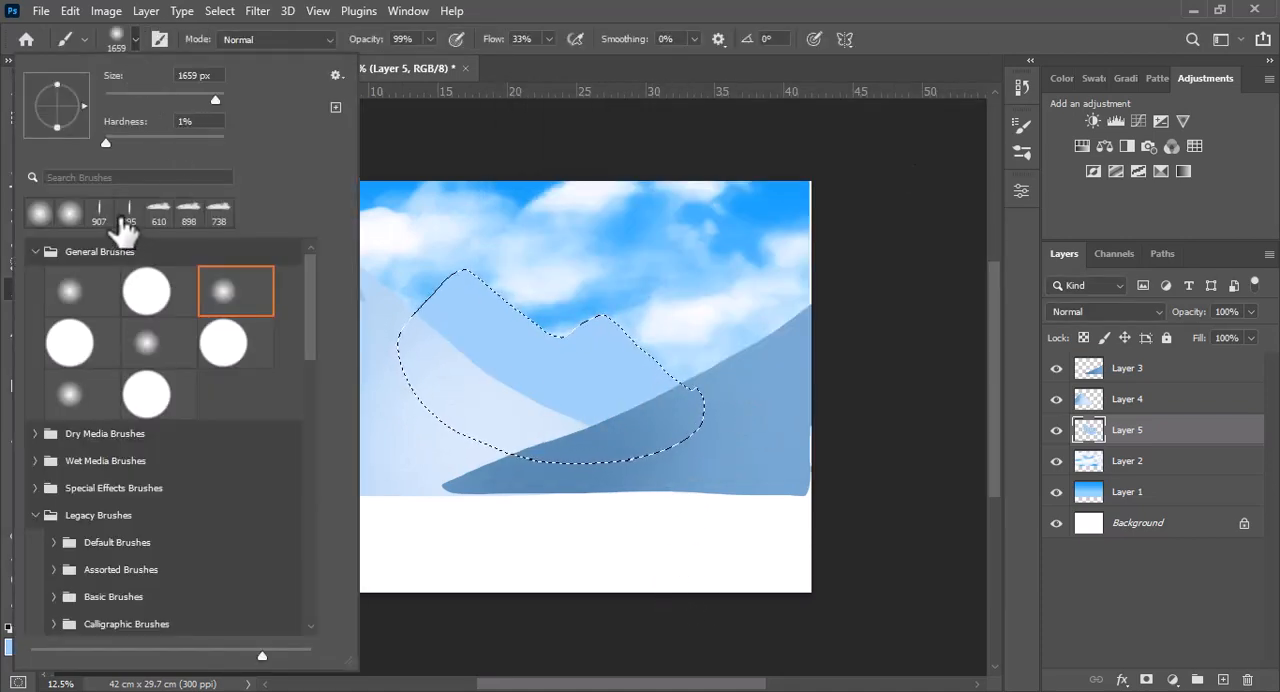
{"action": "left_click", "coordinate": [134, 41]}
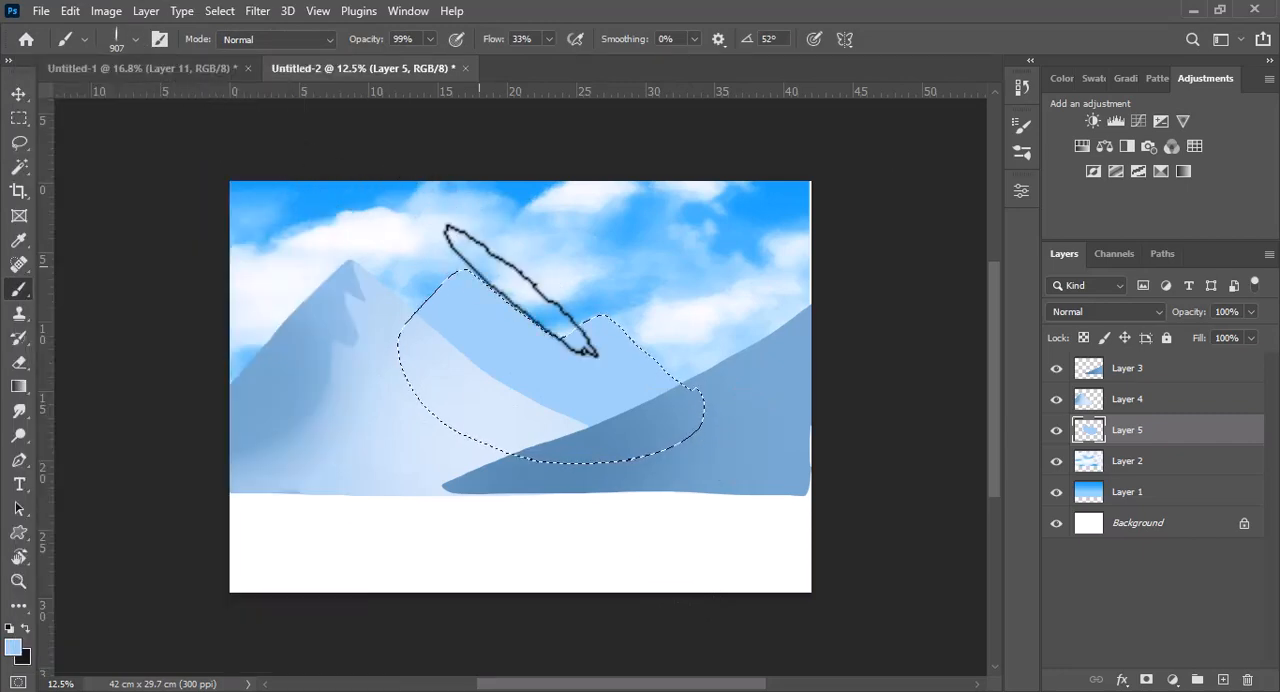
{"action": "scroll", "coordinate": [623, 346], "scroll_direction": "up", "scroll_amount": 3}
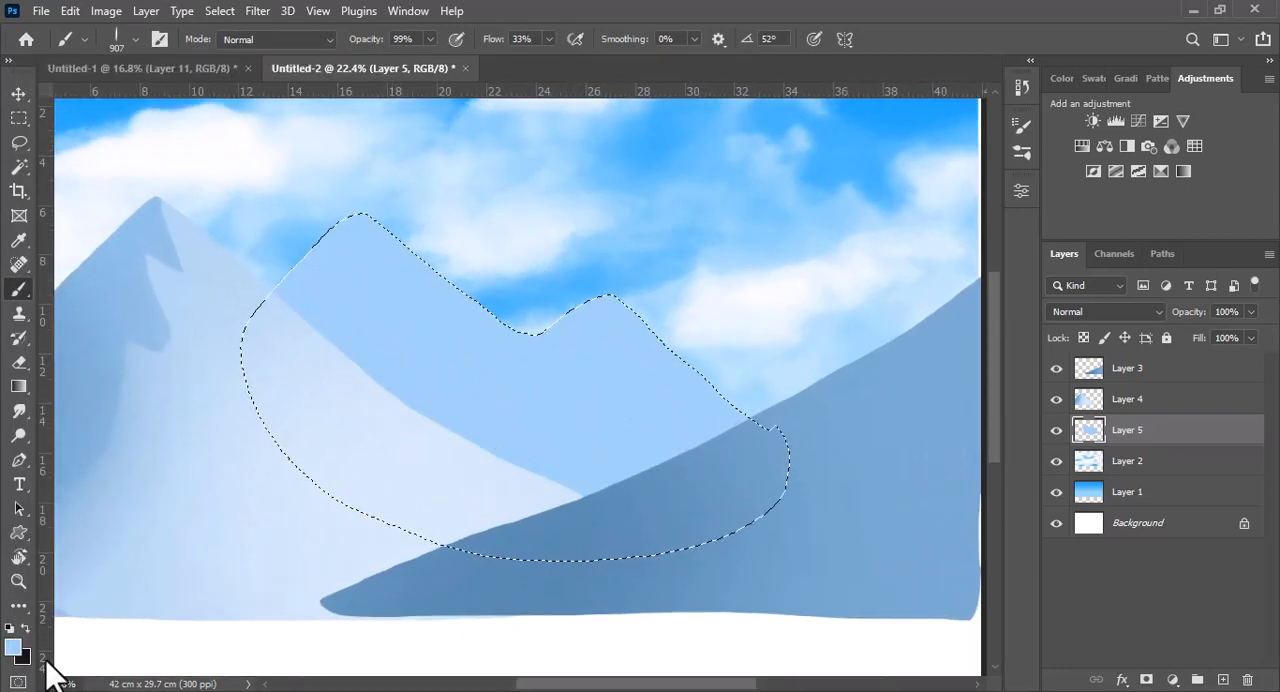
{"action": "left_click", "coordinate": [13, 647]}
{"action": "left_click", "coordinate": [554, 165]}
{"action": "left_click", "coordinate": [924, 142]}
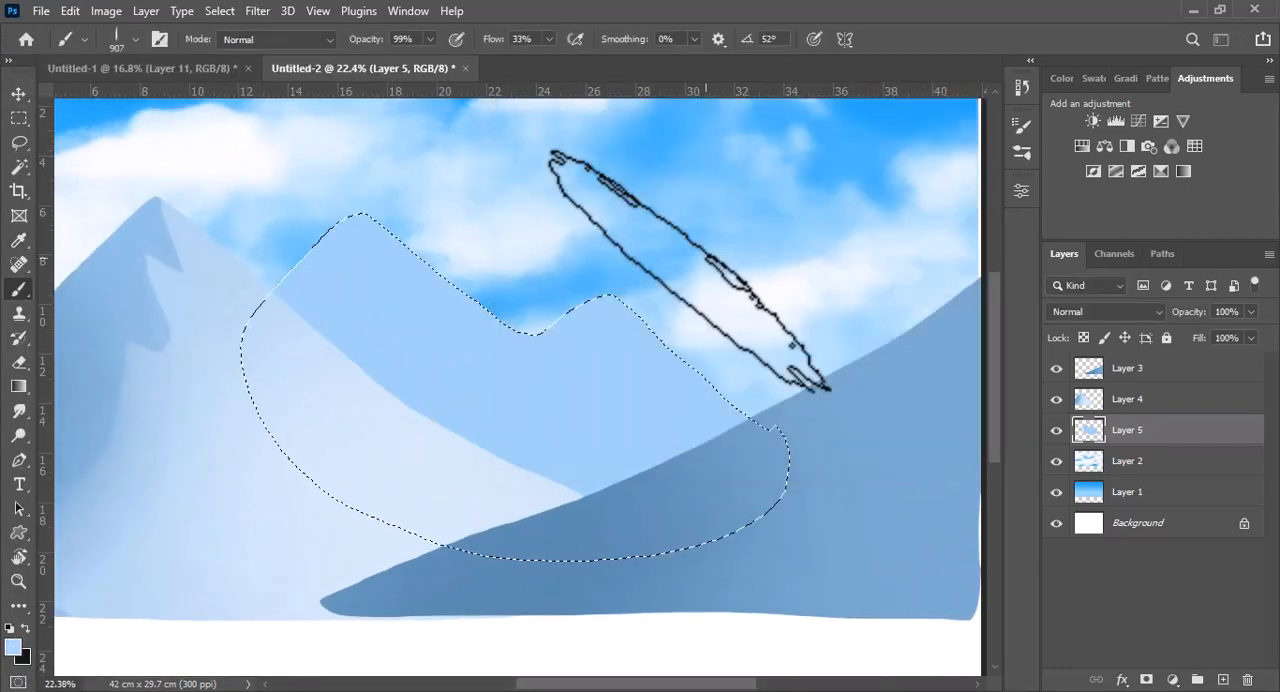
{"action": "left_click", "coordinate": [13, 647]}
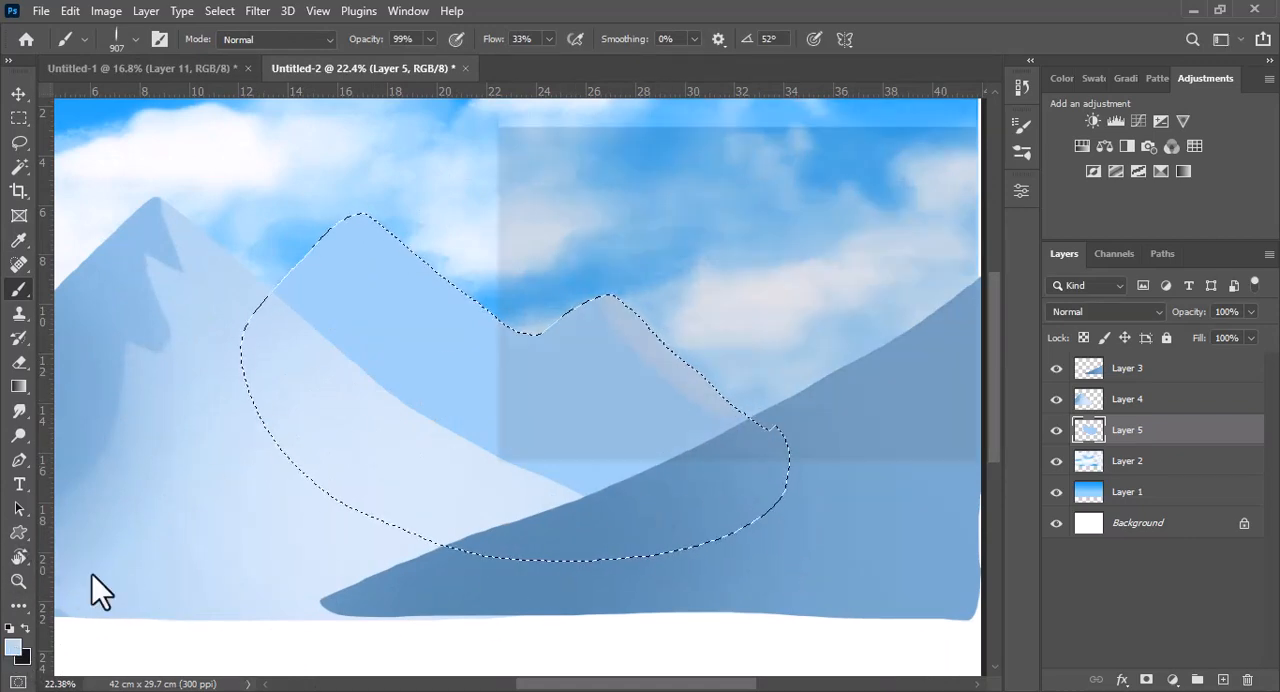
{"action": "left_click_drag", "start_coordinate": [555, 164], "coordinate": [558, 152]}
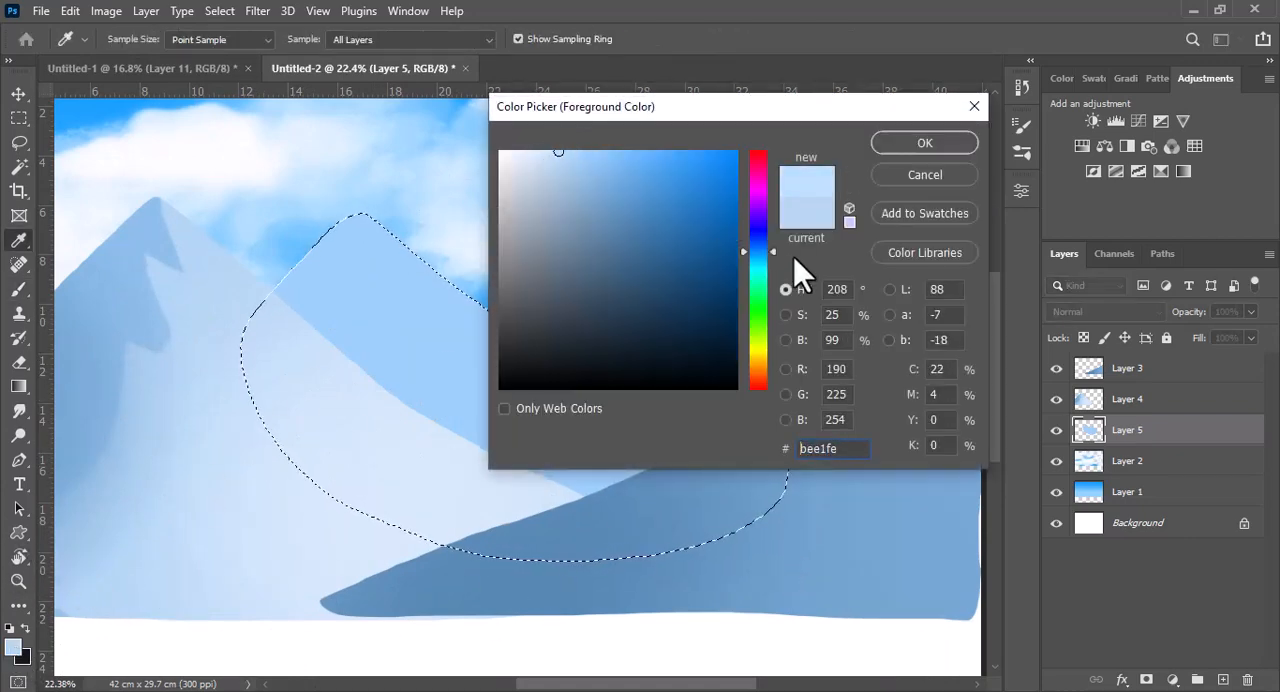
{"action": "left_click", "coordinate": [924, 142]}
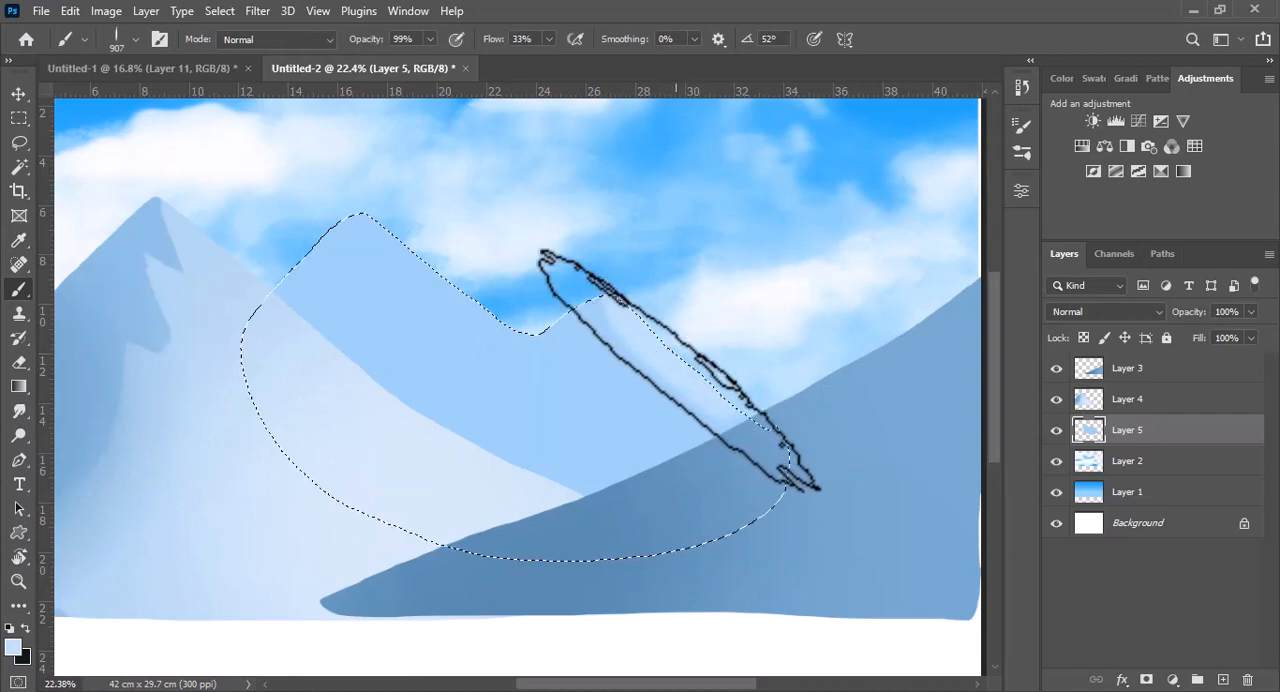
Brush pale blue highlights over the lit slopes of both peaks on Layer 5, using the elongated brush at 907 px and 353 px
{"action": "left_click_drag", "start_coordinate": [679, 406], "coordinate": [640, 411]}
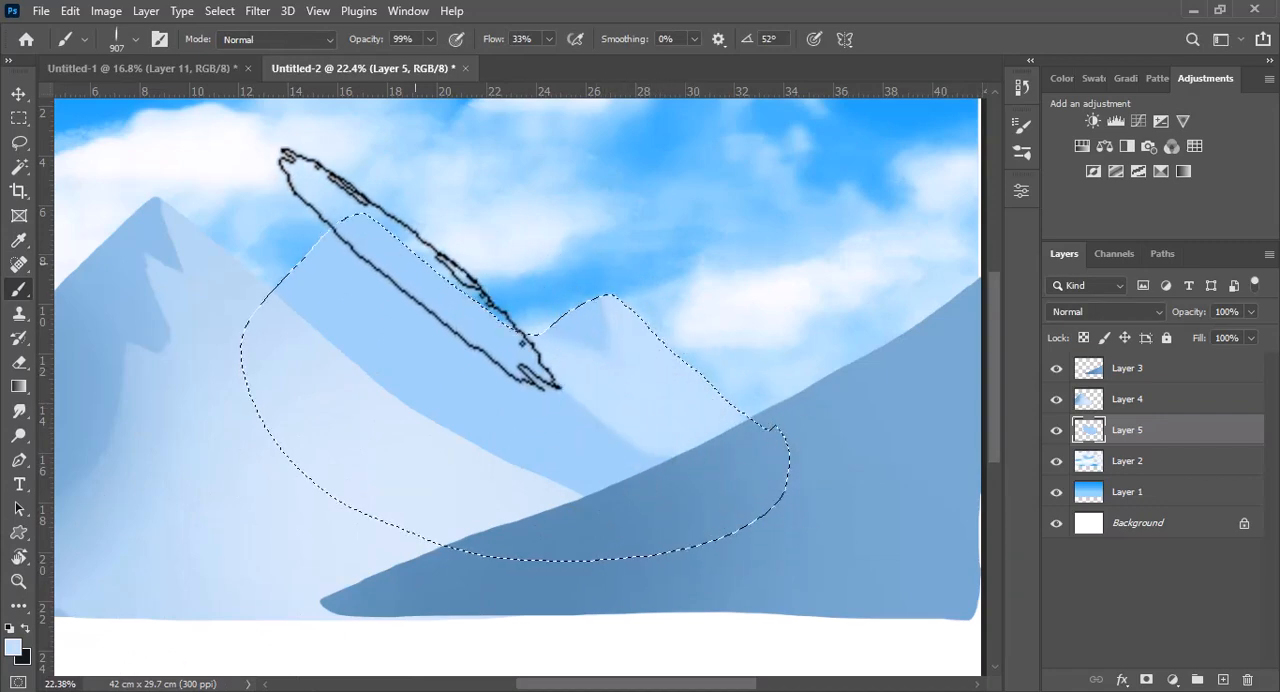
{"action": "left_click_drag", "start_coordinate": [427, 326], "coordinate": [332, 324]}
{"action": "mouse_move", "coordinate": [389, 249]}
{"action": "left_mouse_down"}
{"action": "mouse_move", "coordinate": [397, 302]}
{"action": "mouse_move", "coordinate": [373, 322]}
{"action": "mouse_move", "coordinate": [366, 371]}
{"action": "mouse_move", "coordinate": [393, 335]}
{"action": "mouse_move", "coordinate": [360, 370]}
{"action": "mouse_move", "coordinate": [427, 280]}
{"action": "mouse_move", "coordinate": [441, 282]}
{"action": "mouse_move", "coordinate": [414, 271]}
{"action": "mouse_move", "coordinate": [401, 331]}
{"action": "left_mouse_up"}
{"action": "left_click_drag", "start_coordinate": [502, 371], "coordinate": [516, 371]}
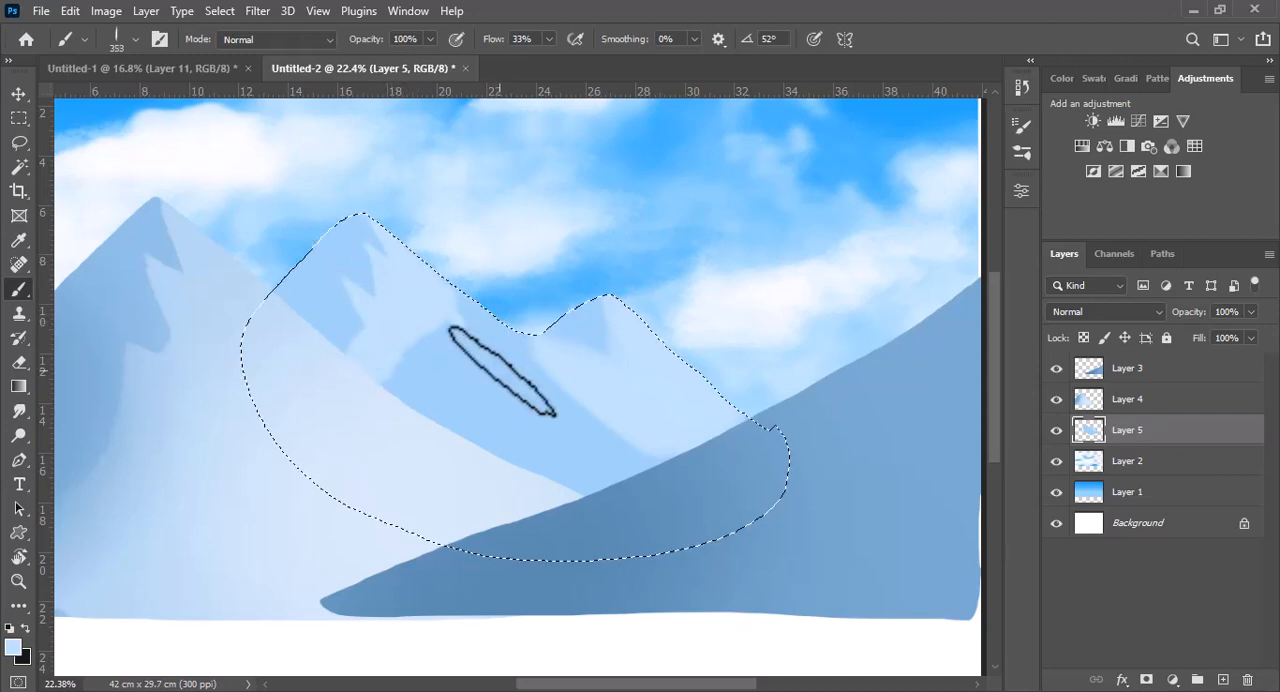
{"action": "left_click_drag", "start_coordinate": [474, 313], "coordinate": [457, 391]}
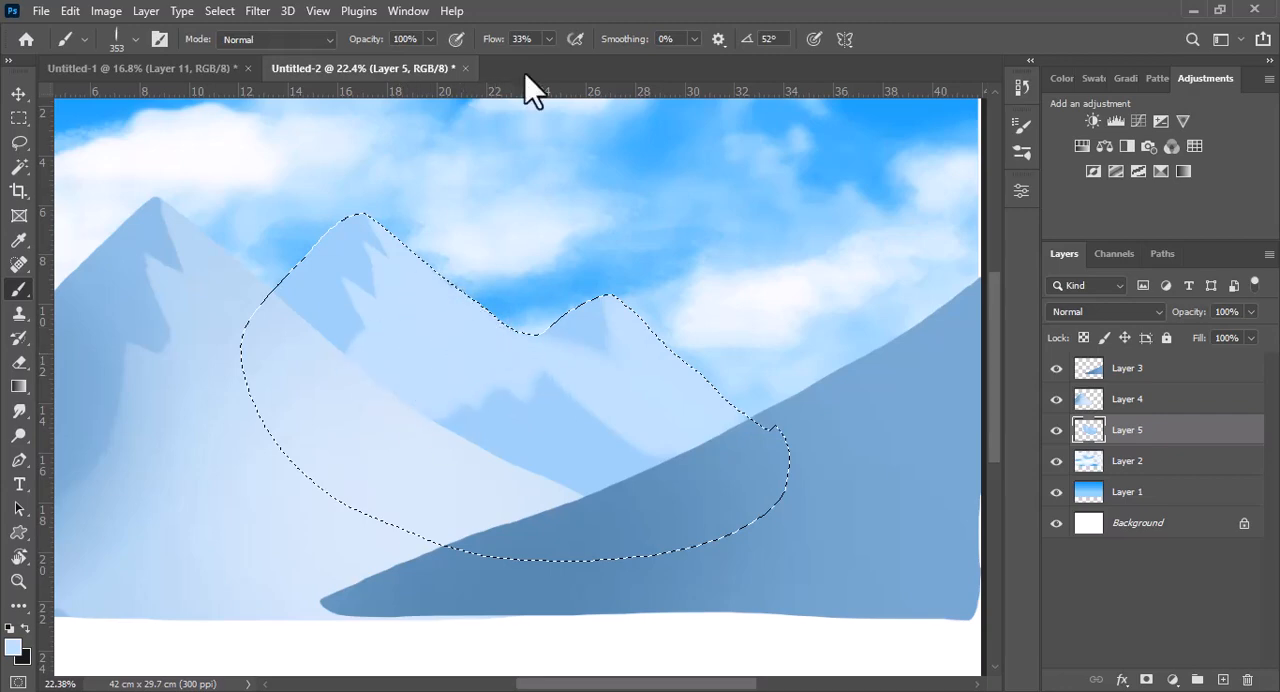
Raise the brush flow to 100%, finish covering the lower slopes around jagged peak shadows, and deselect the twin-peaked mountain
{"action": "left_click", "coordinate": [548, 39]}
{"action": "left_click_drag", "start_coordinate": [548, 60], "coordinate": [614, 60]}
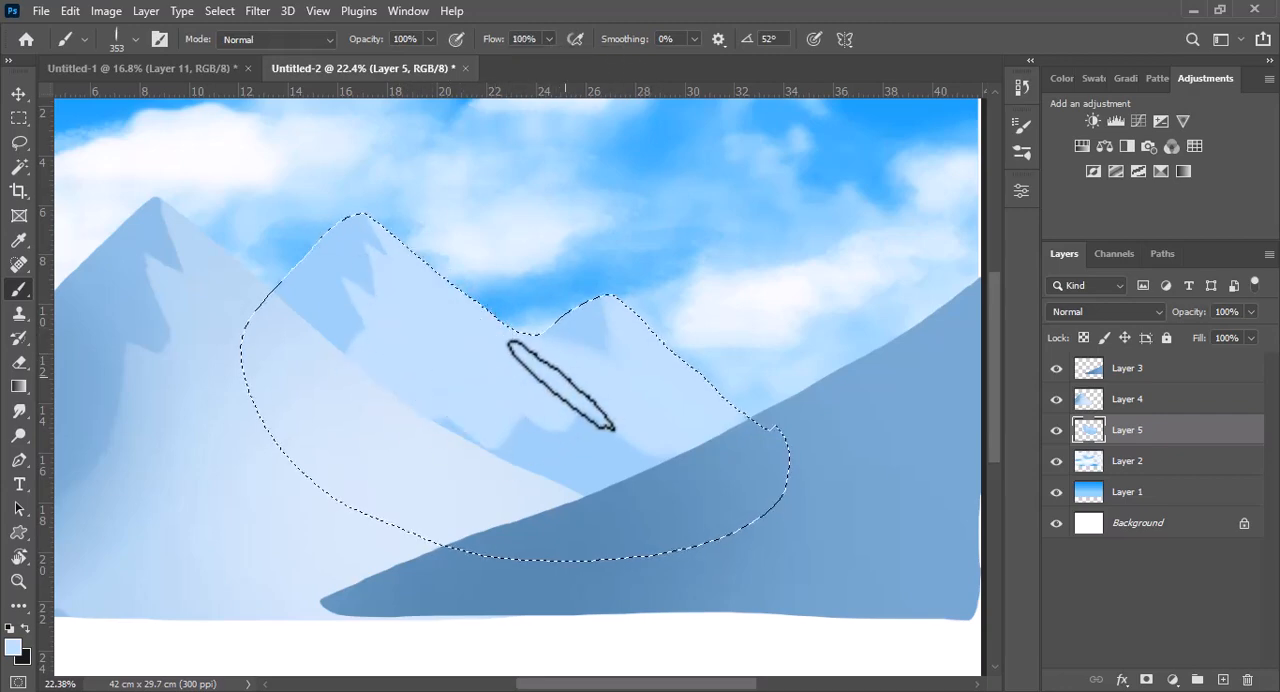
{"action": "left_click_drag", "start_coordinate": [630, 320], "coordinate": [615, 366]}
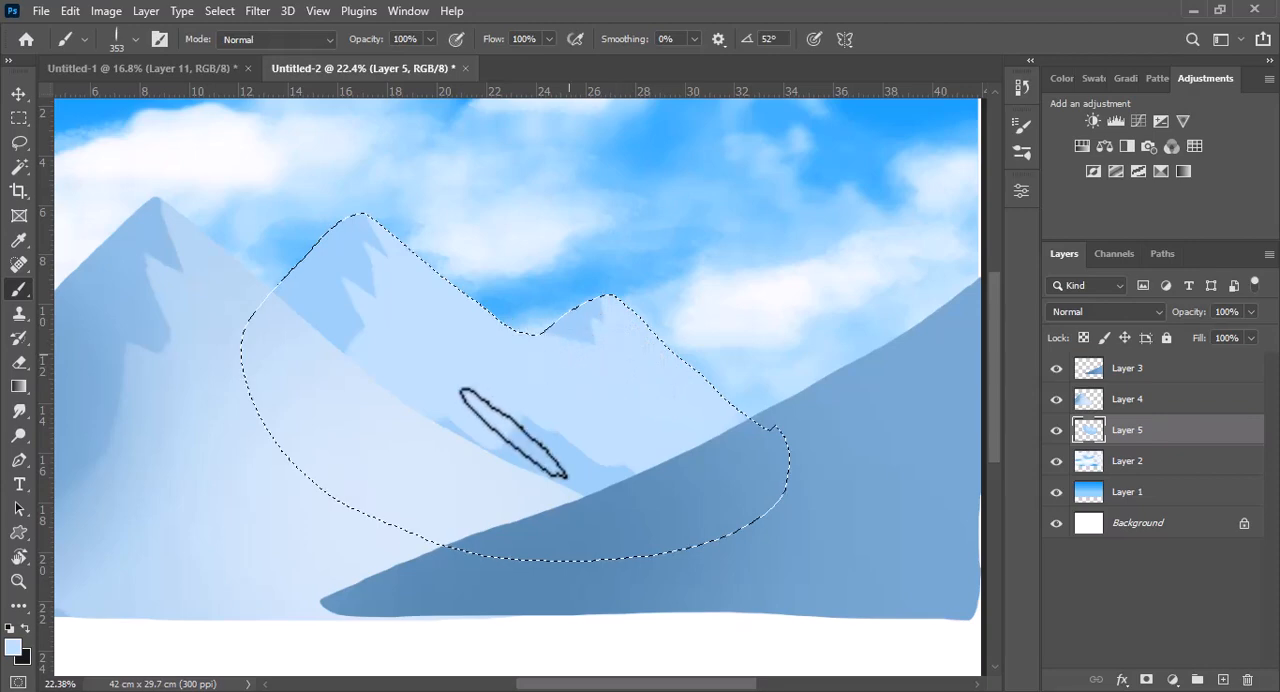
{"action": "mouse_move", "coordinate": [513, 432]}
{"action": "left_mouse_down"}
{"action": "mouse_move", "coordinate": [604, 474]}
{"action": "mouse_move", "coordinate": [538, 485]}
{"action": "mouse_move", "coordinate": [449, 440]}
{"action": "left_mouse_up"}
{"action": "left_click", "coordinate": [312, 289], "text": "alt"}
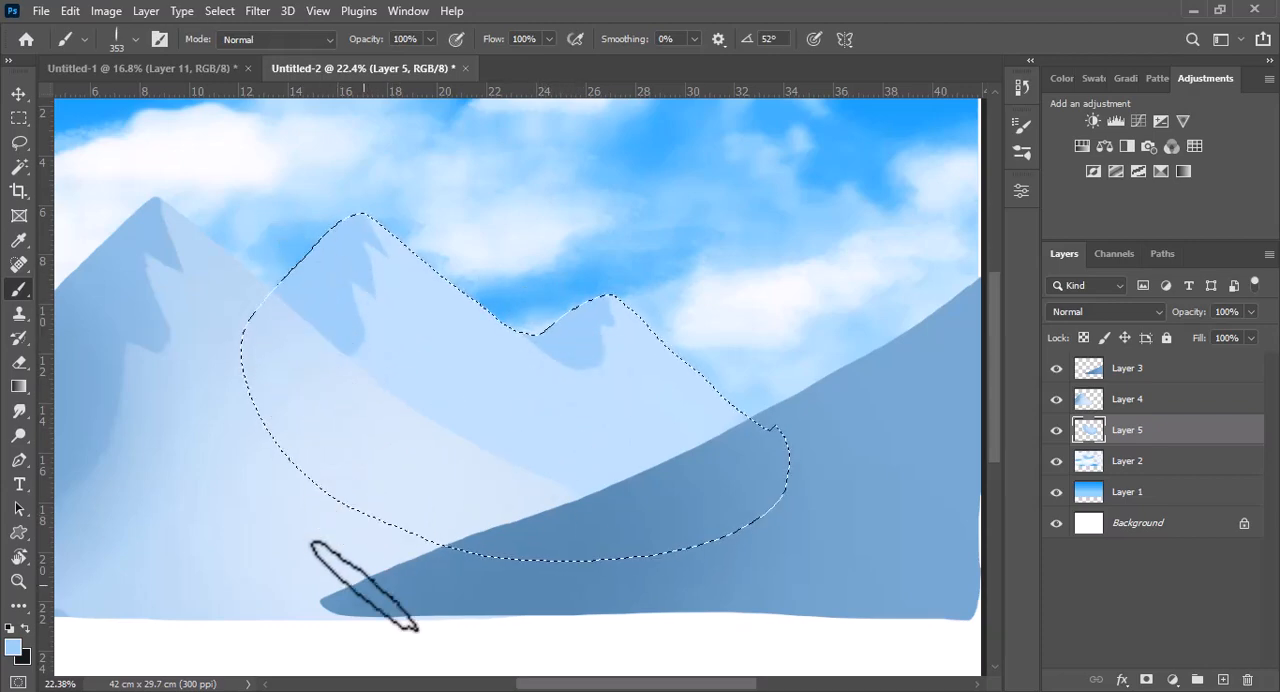
{"action": "key", "text": "ctrl+d"}
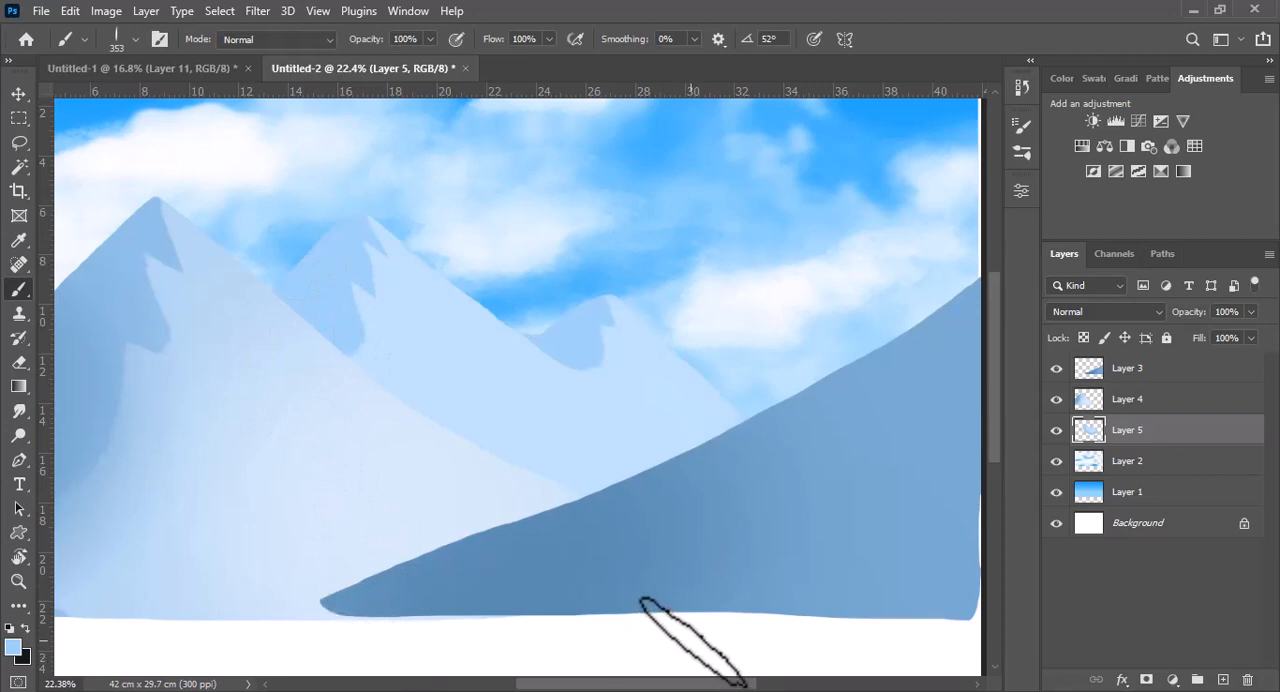
Select both shadow areas of the twin-peaked mountain with the Magic Wand and set the foreground to darker blue #89b2d6
{"action": "key", "text": "w"}
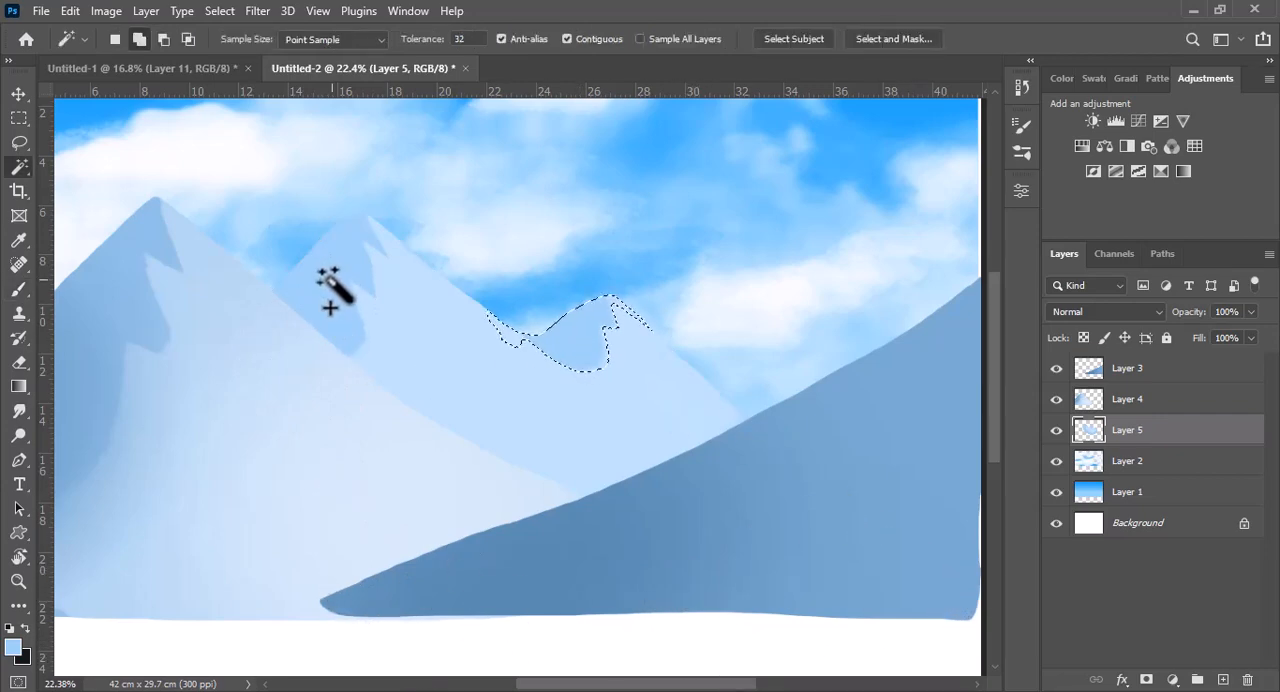
{"action": "left_click", "coordinate": [324, 274], "text": "shift"}
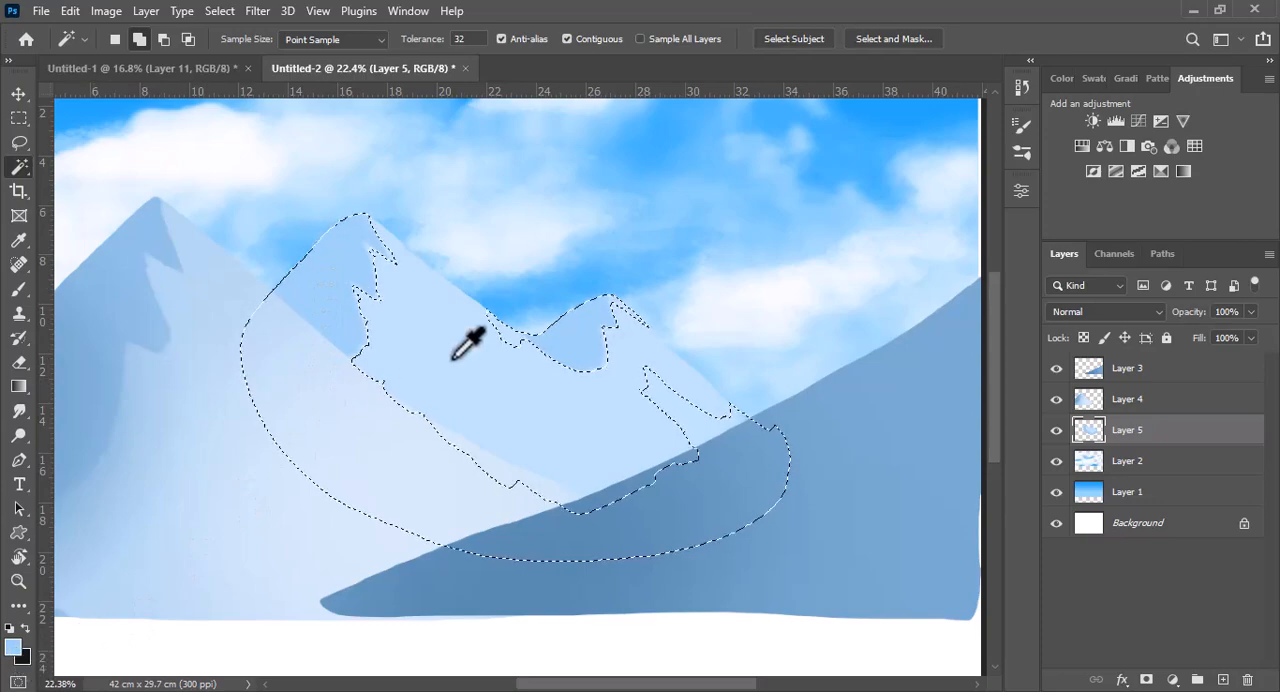
{"action": "left_click_drag", "start_coordinate": [591, 187], "coordinate": [585, 189]}
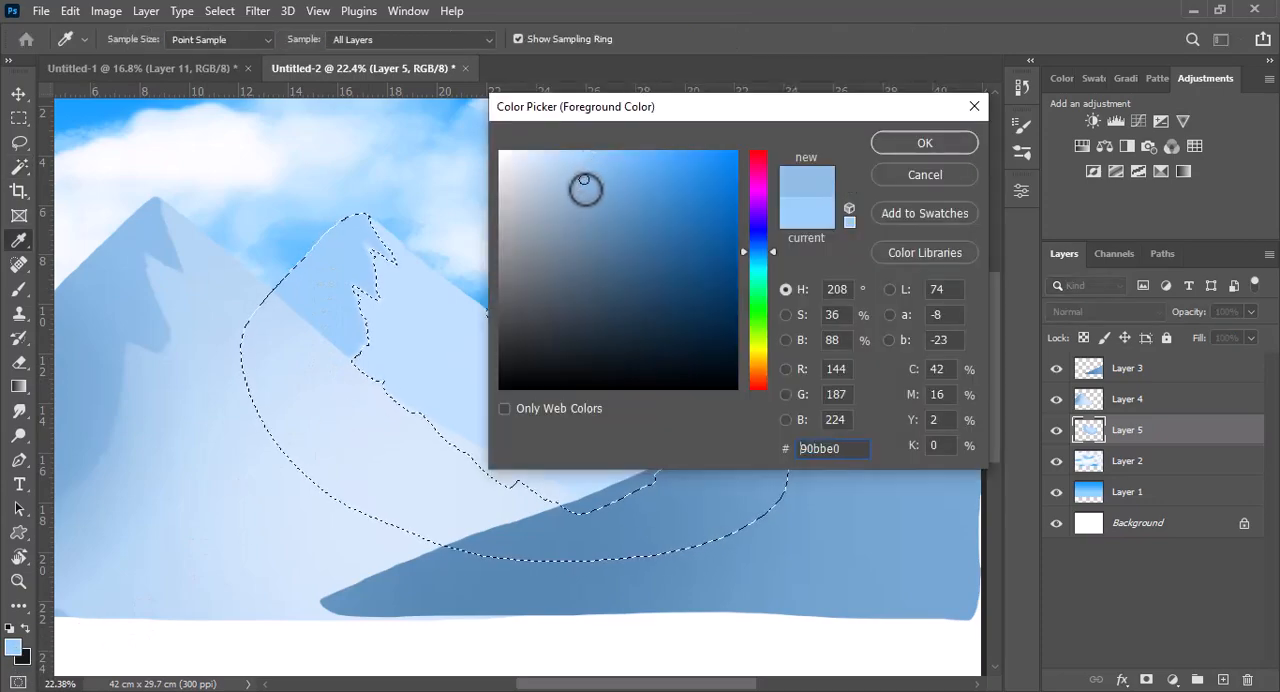
{"action": "left_click", "coordinate": [926, 152]}
Shade the selected shadow areas of both peaks with a soft round brush at 648 px and deselect
{"action": "left_click", "coordinate": [19, 289]}
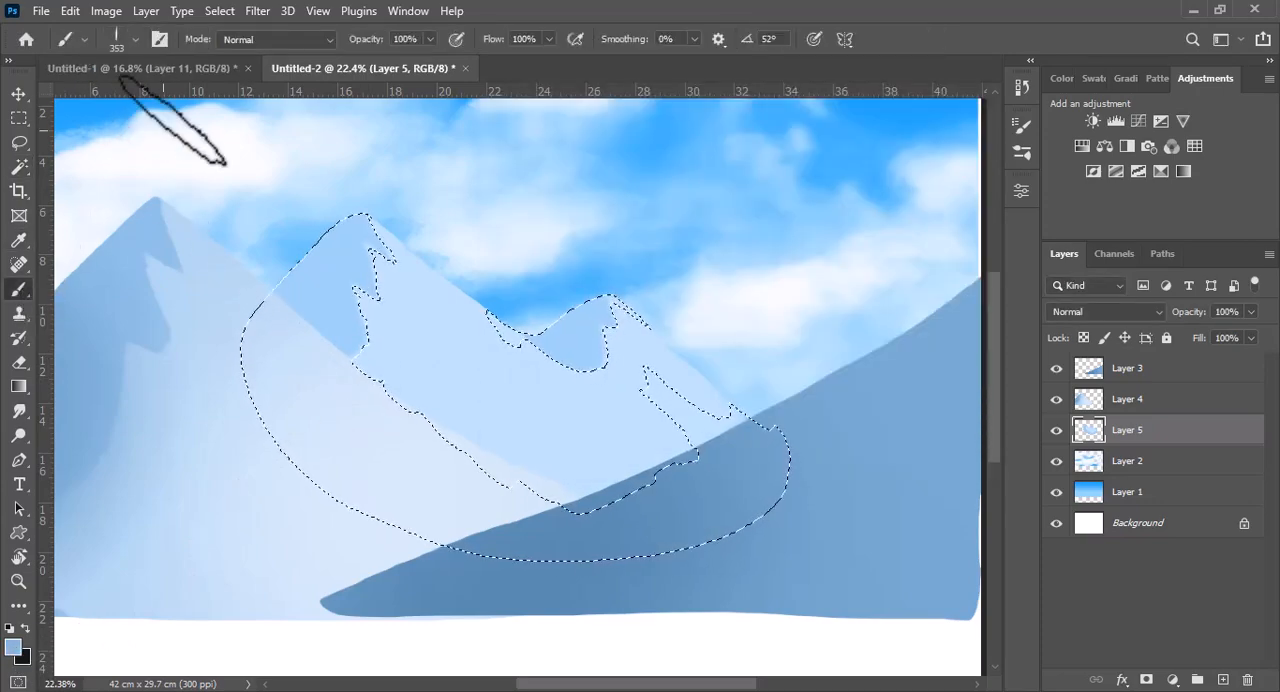
{"action": "left_click", "coordinate": [138, 40]}
{"action": "left_click", "coordinate": [135, 36]}
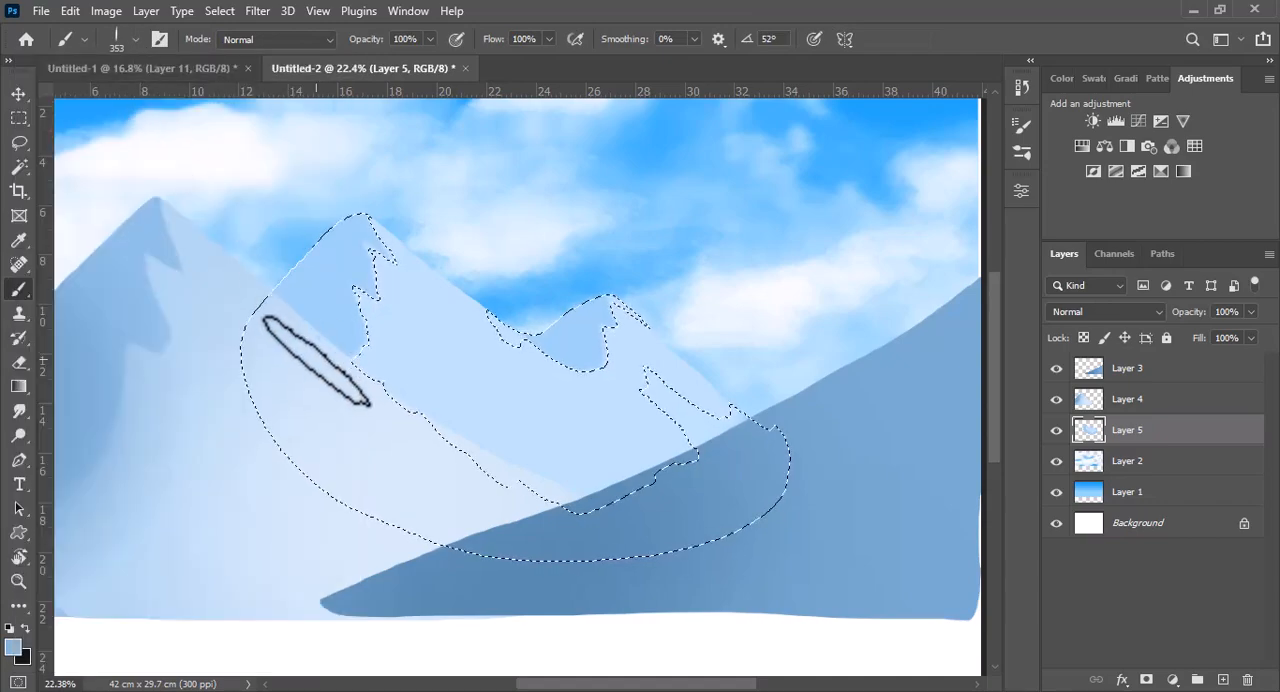
{"action": "left_click", "coordinate": [133, 43]}
{"action": "left_click", "coordinate": [132, 214]}
{"action": "left_click", "coordinate": [136, 42]}
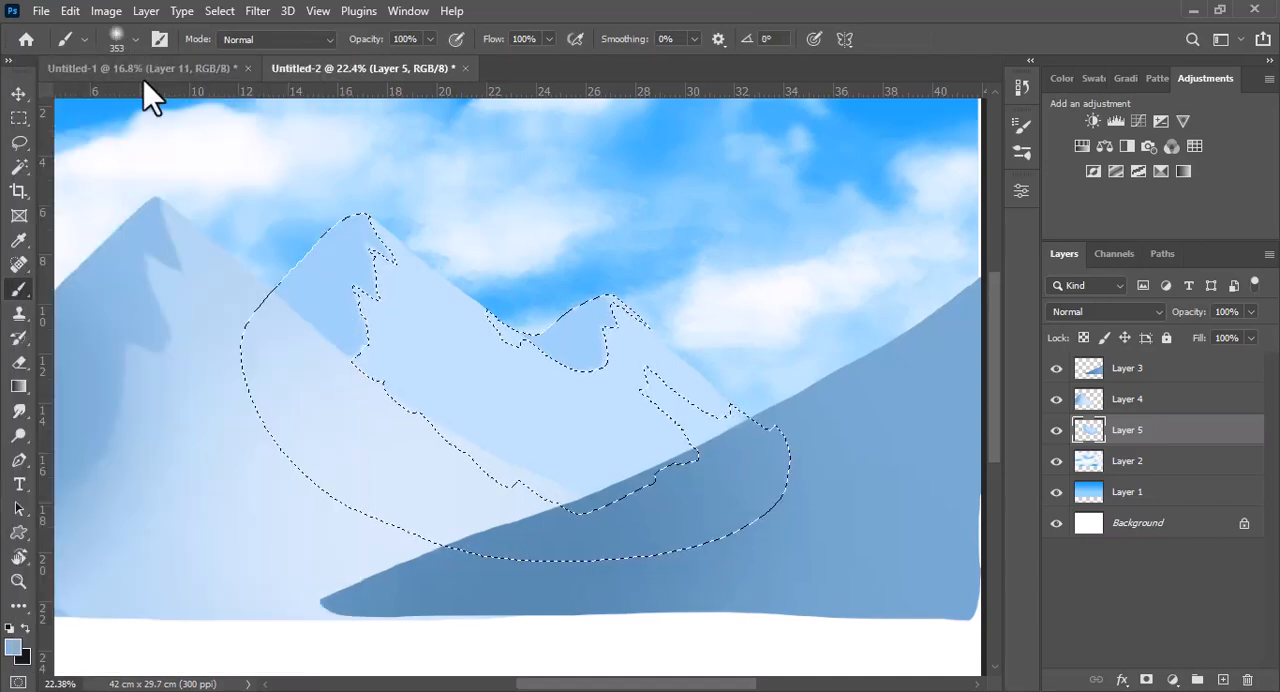
{"action": "mouse_move", "coordinate": [248, 344]}
{"action": "left_mouse_down"}
{"action": "mouse_move", "coordinate": [270, 302]}
{"action": "mouse_move", "coordinate": [294, 336]}
{"action": "mouse_move", "coordinate": [286, 345]}
{"action": "mouse_move", "coordinate": [258, 290]}
{"action": "mouse_move", "coordinate": [419, 384]}
{"action": "mouse_move", "coordinate": [519, 378]}
{"action": "mouse_move", "coordinate": [545, 392]}
{"action": "mouse_move", "coordinate": [429, 466]}
{"action": "left_mouse_up"}
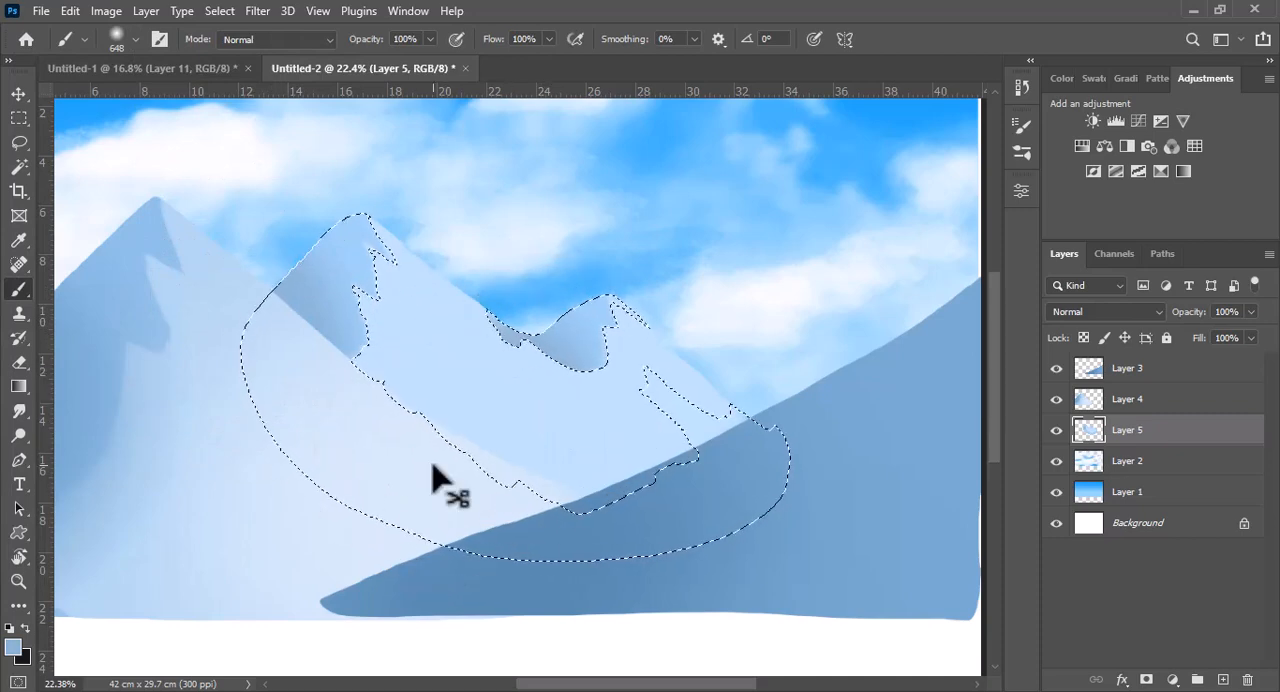
{"action": "key", "text": "ctrl+d"}
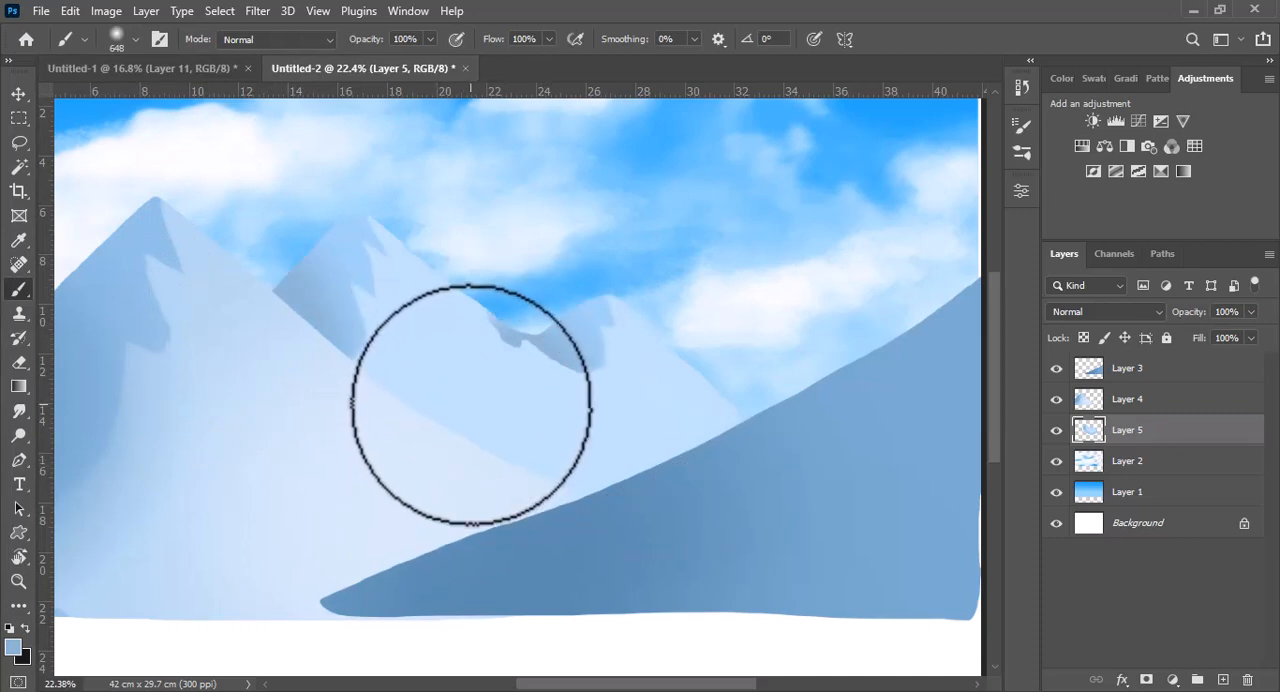
Sample the mountain's pale blue and paint over the stray shadow on the ridge between the peaks at 130 px
{"action": "left_click_drag", "start_coordinate": [469, 357], "coordinate": [405, 377]}
{"action": "left_click", "coordinate": [480, 348], "text": "alt"}
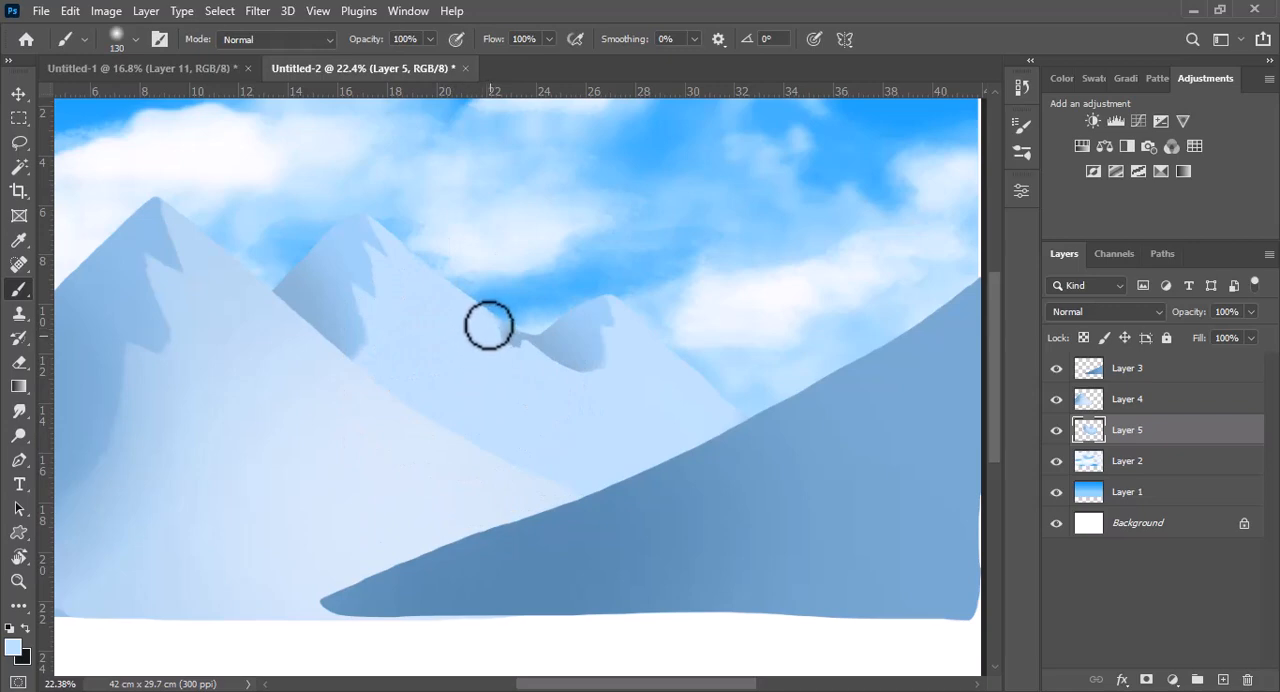
{"action": "left_click_drag", "start_coordinate": [489, 325], "coordinate": [525, 345]}
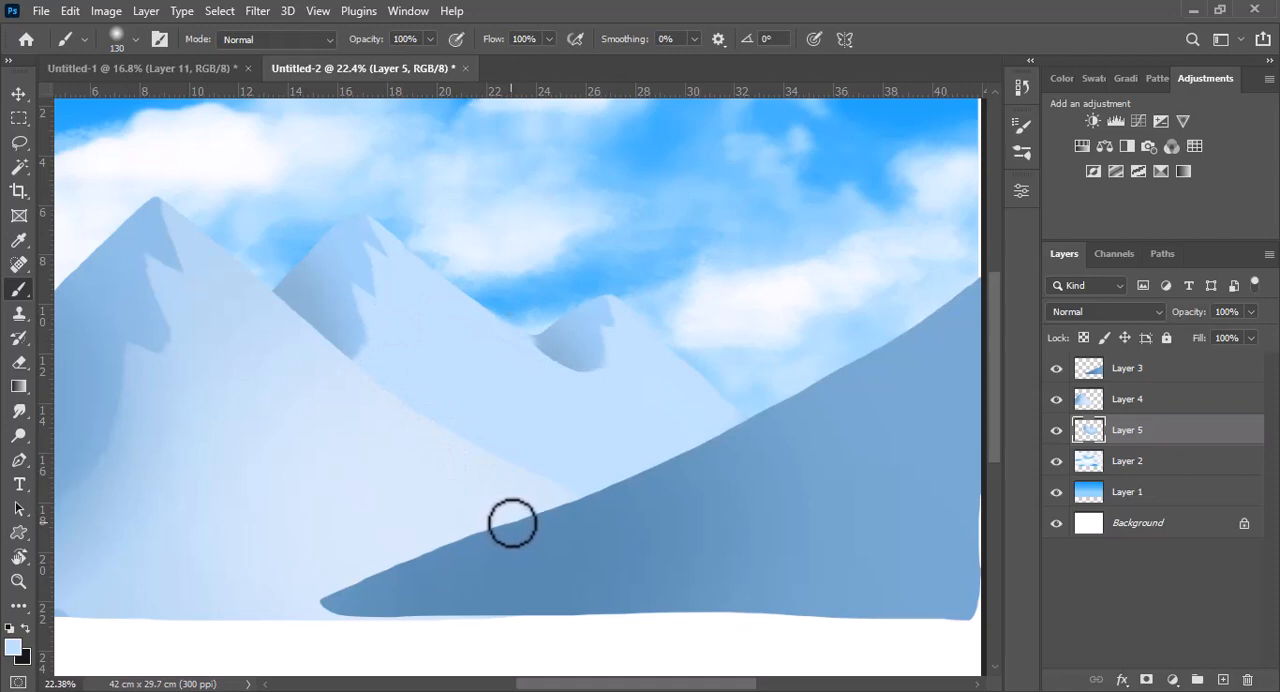
Add a new layer above Layer 3 and choose the 18 px square brush from the legacy Square Brushes
{"action": "scroll", "coordinate": [514, 534], "scroll_direction": "down", "scroll_amount": 2}
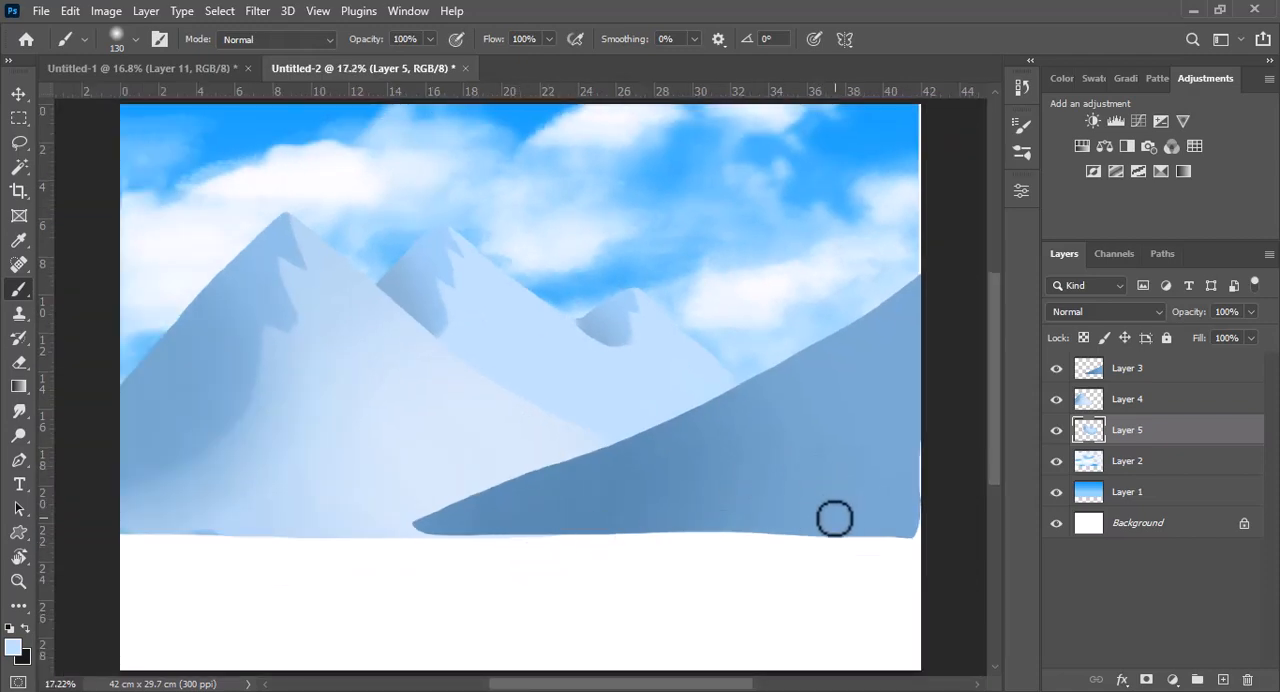
{"action": "left_click", "coordinate": [1138, 370]}
{"action": "left_click", "coordinate": [1222, 680]}
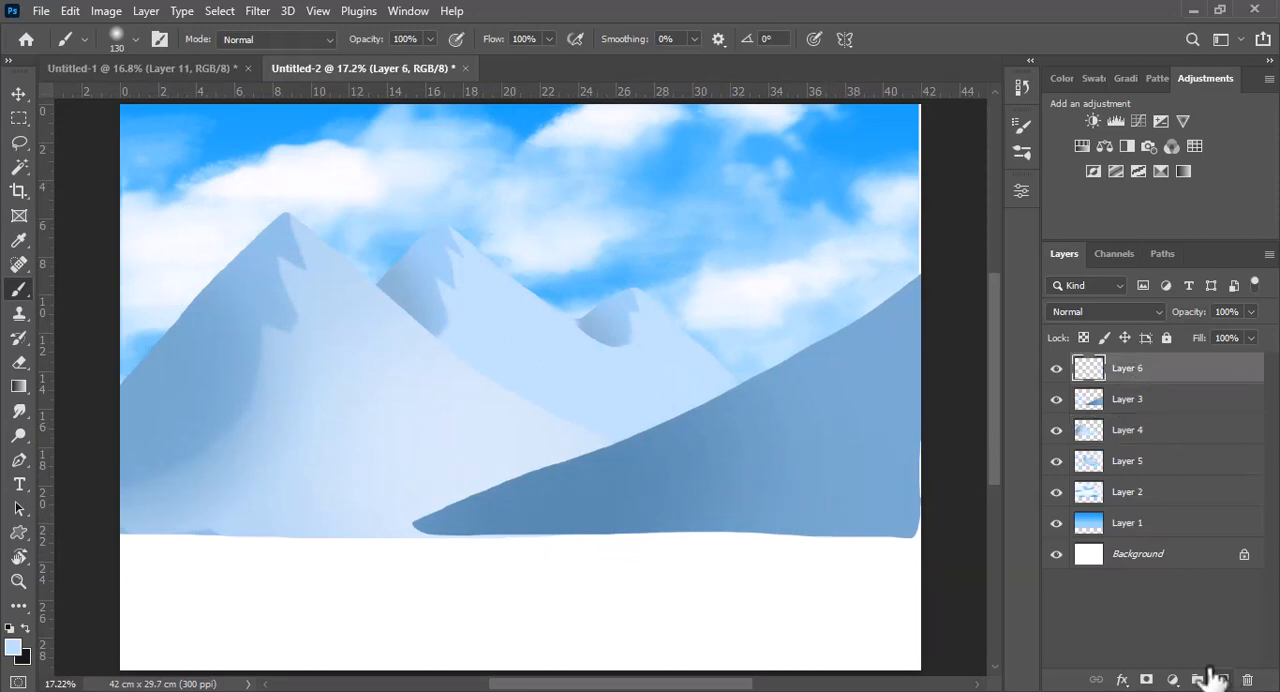
{"action": "left_click", "coordinate": [136, 39]}
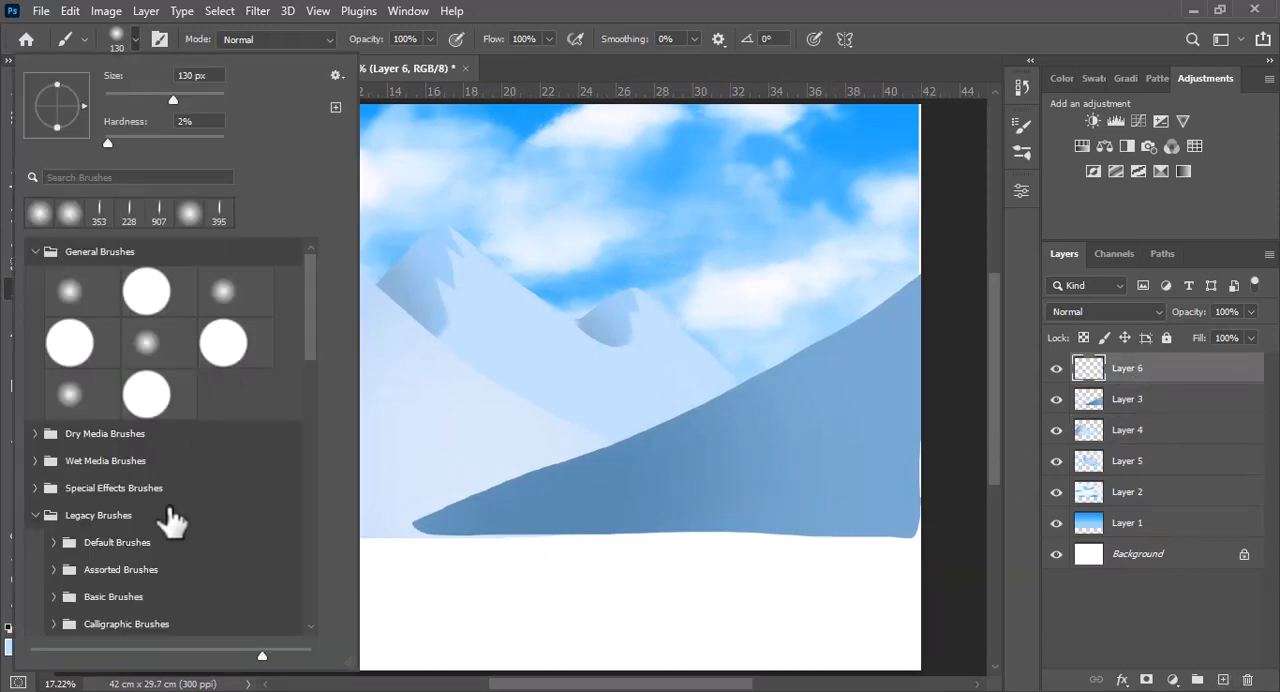
{"action": "left_click_drag", "start_coordinate": [308, 323], "coordinate": [320, 463]}
{"action": "left_click", "coordinate": [53, 432]}
{"action": "left_click_drag", "start_coordinate": [314, 400], "coordinate": [316, 428]}
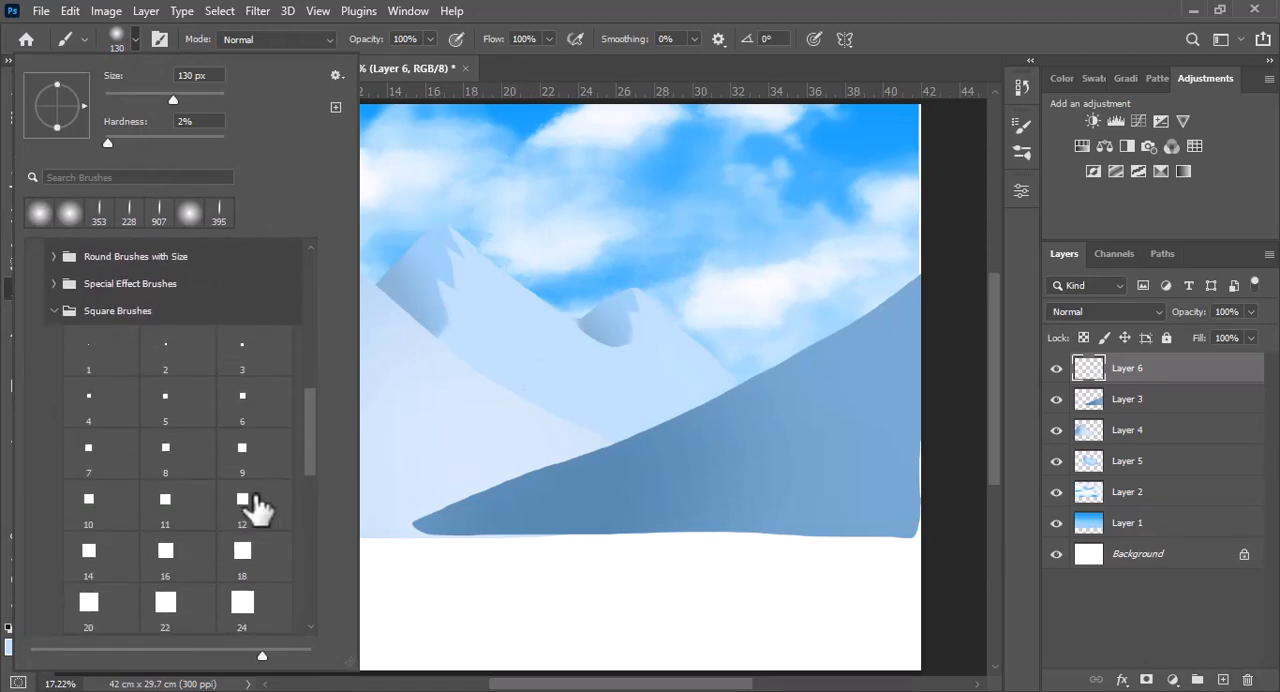
{"action": "left_click", "coordinate": [240, 560]}
{"action": "key", "text": "Return"}
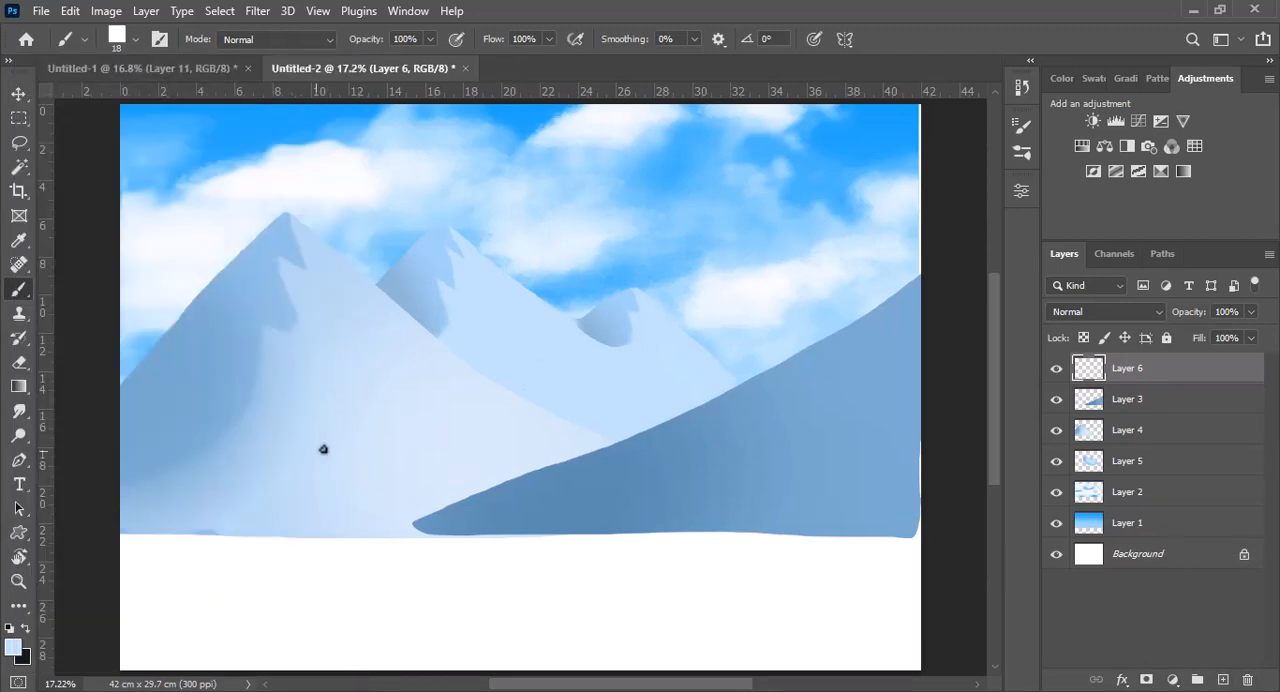
Set the foreground to a muted medium blue and paint a straight horizontal band across the whole canvas at 99 px
{"action": "left_click", "coordinate": [14, 647]}
{"action": "left_click_drag", "start_coordinate": [634, 263], "coordinate": [629, 236]}
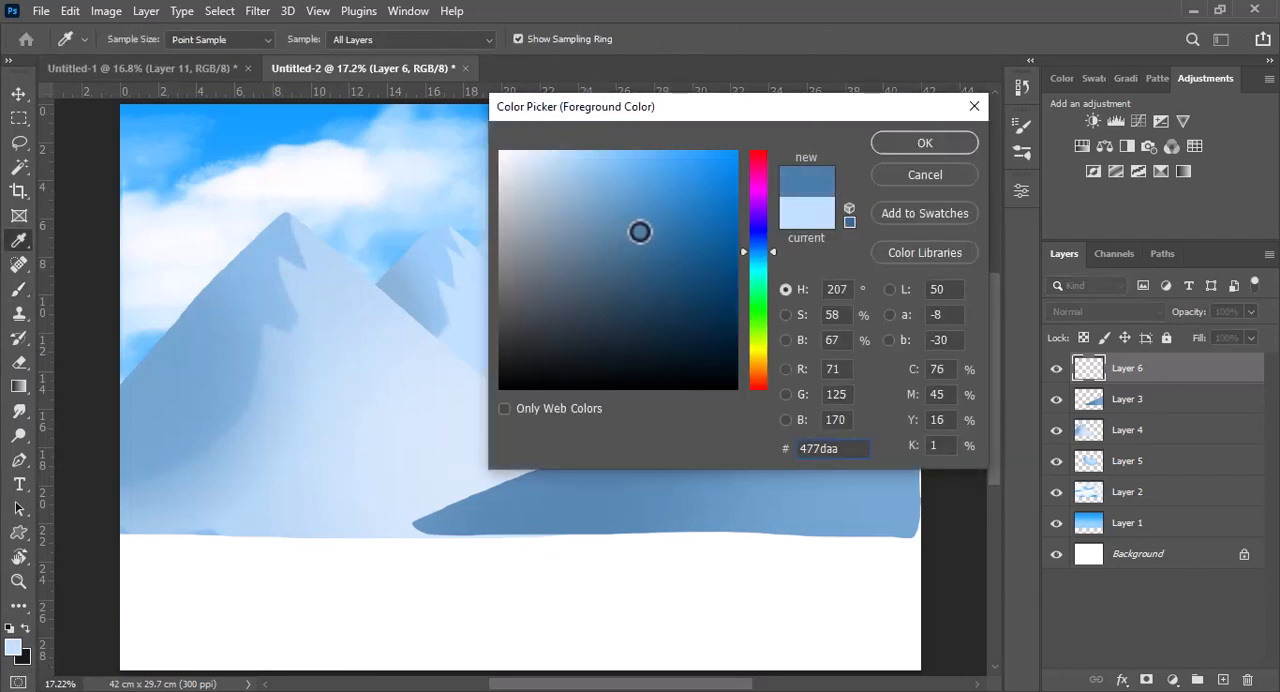
{"action": "left_click", "coordinate": [906, 150]}
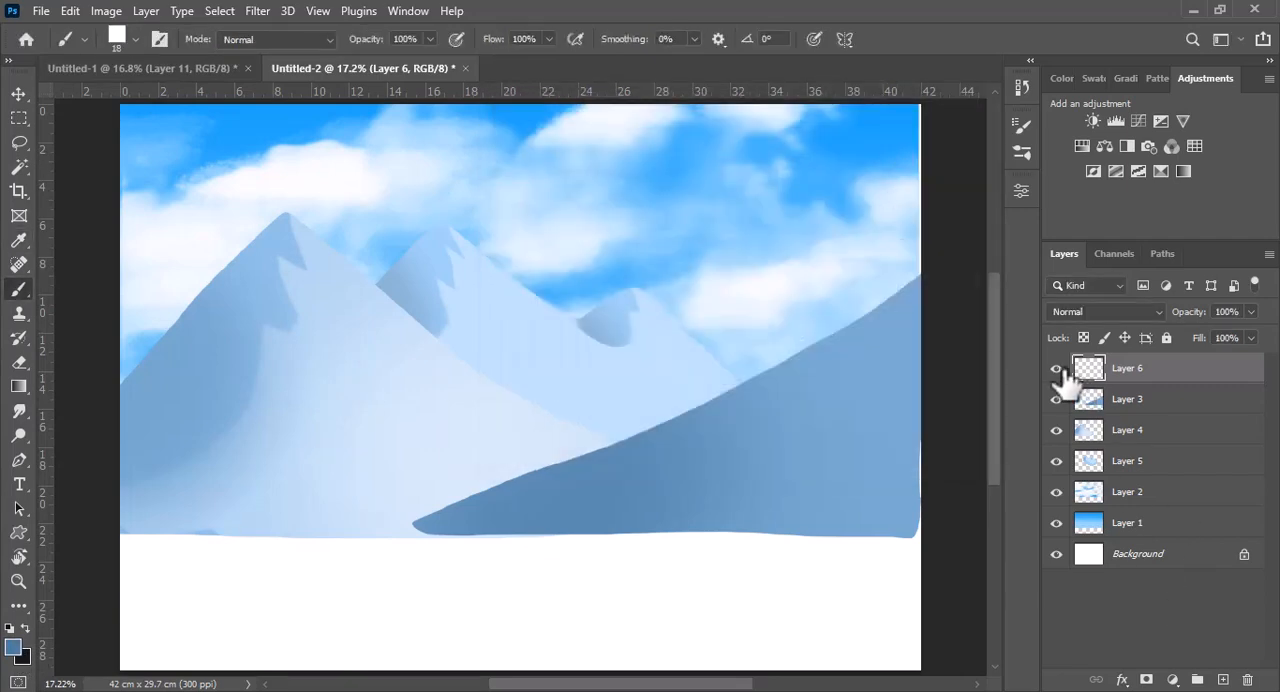
{"action": "left_click_drag", "start_coordinate": [186, 388], "coordinate": [192, 391]}
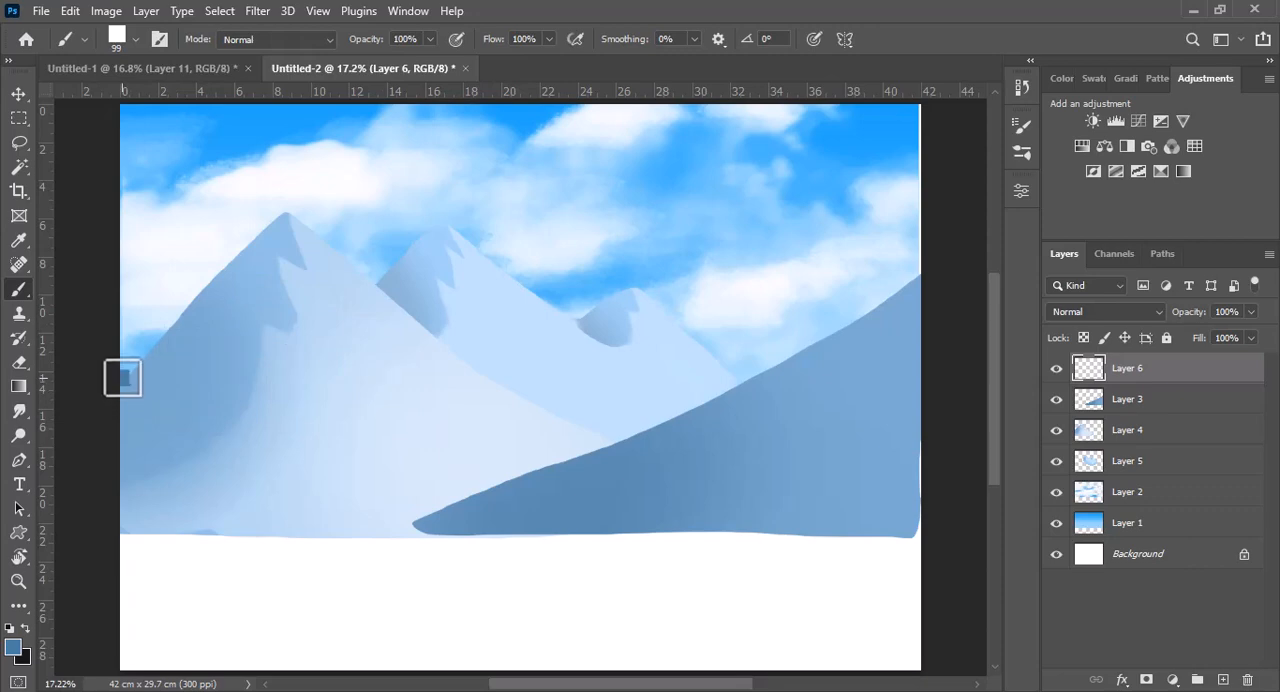
{"action": "left_click_drag", "start_coordinate": [122, 377], "coordinate": [950, 382]}
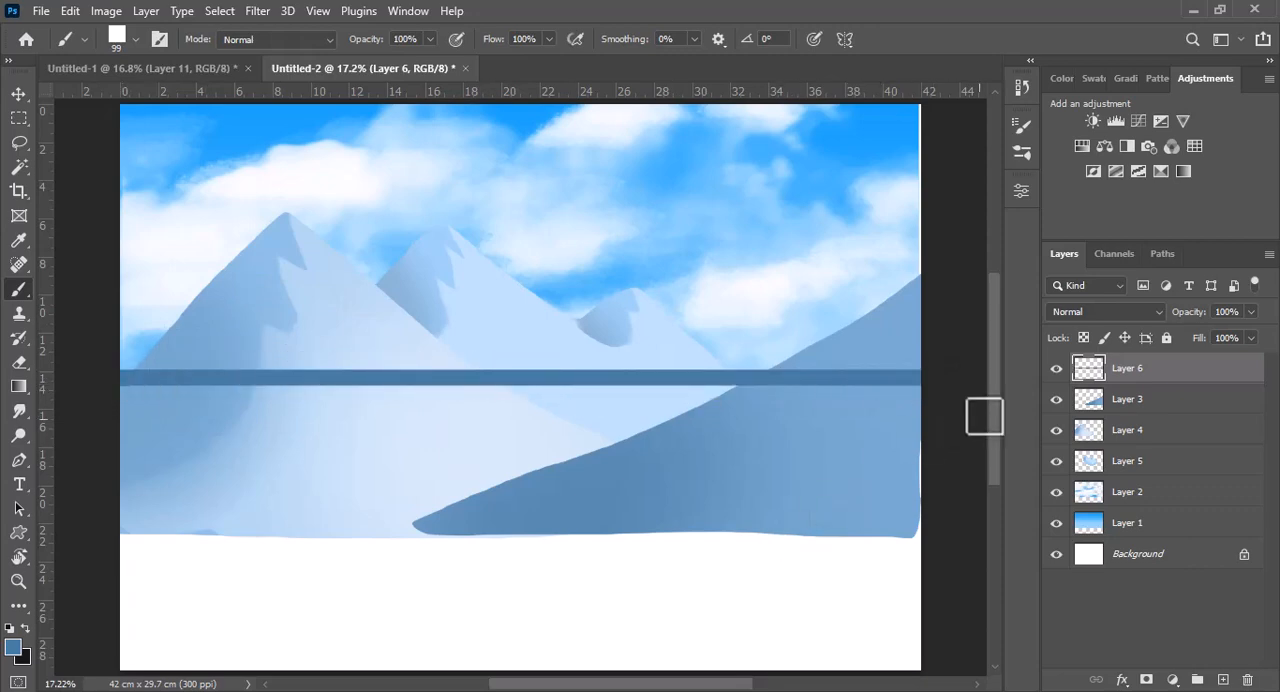
Select a thin arch shape beneath the blue band by drawing a large ellipse and subtracting a slightly smaller, lower ellipse from it
{"action": "scroll", "coordinate": [995, 421], "scroll_direction": "down", "scroll_amount": 2}
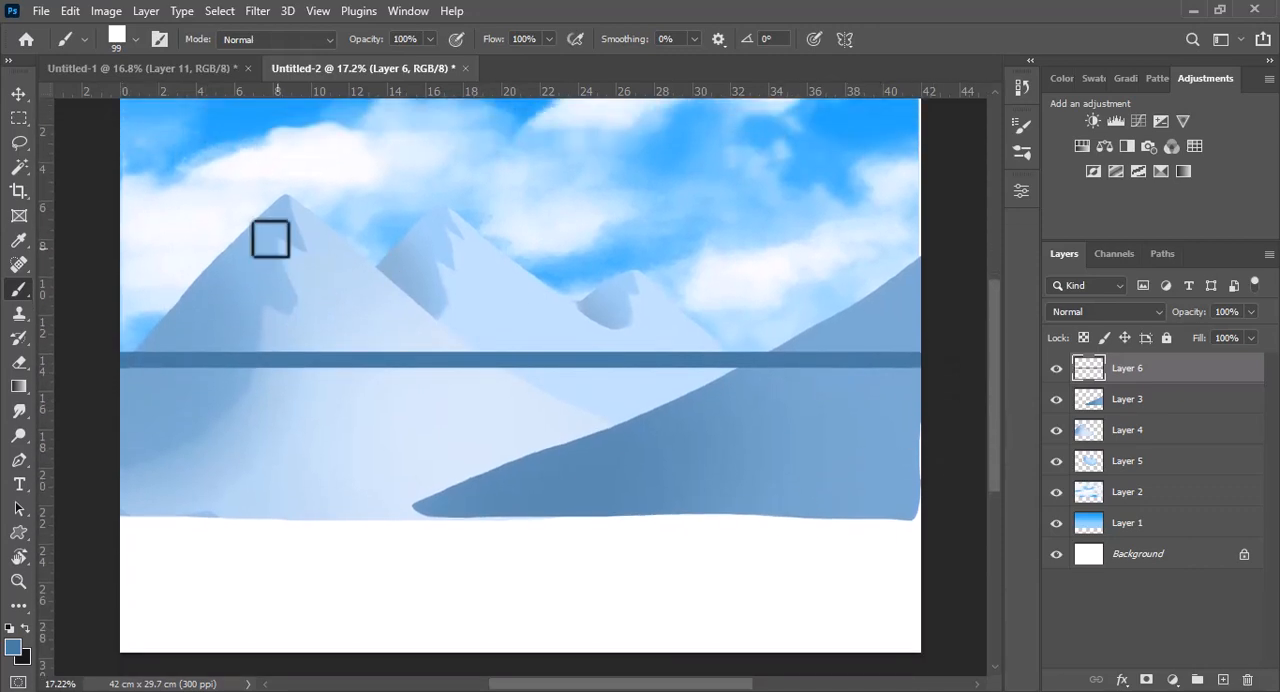
{"action": "left_click_drag", "start_coordinate": [18, 119], "coordinate": [76, 136]}
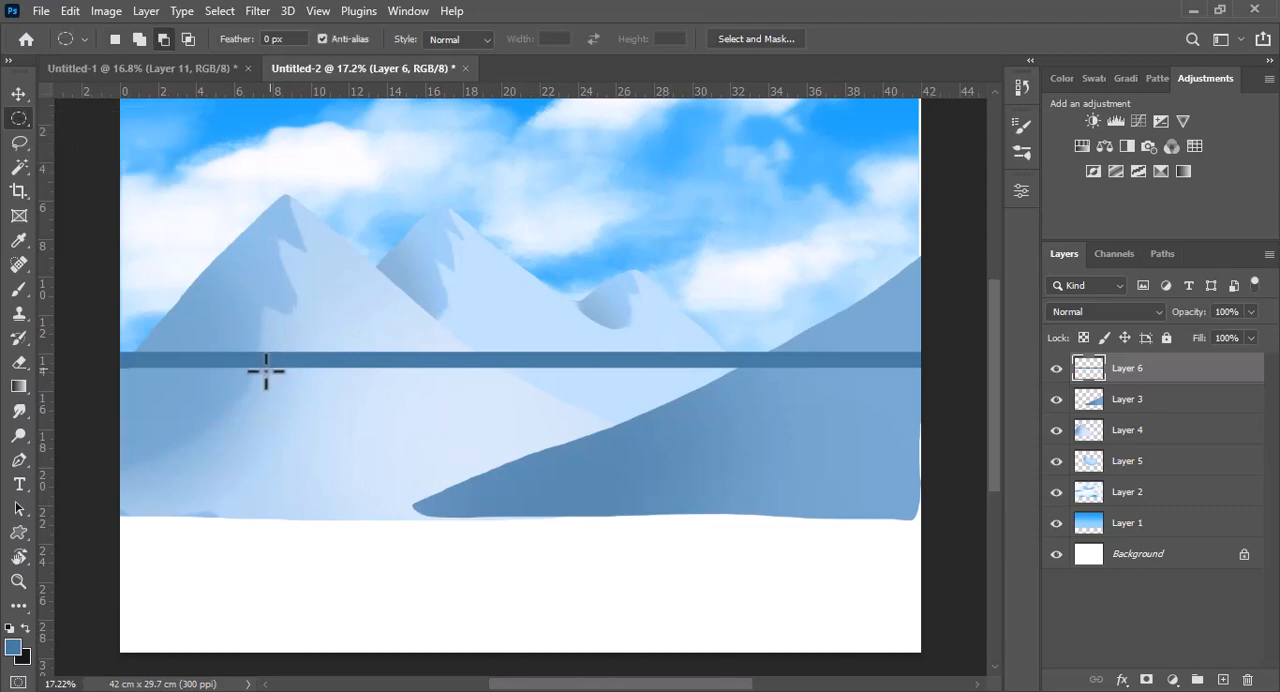
{"action": "scroll", "coordinate": [265, 362], "scroll_direction": "down", "scroll_amount": 2}
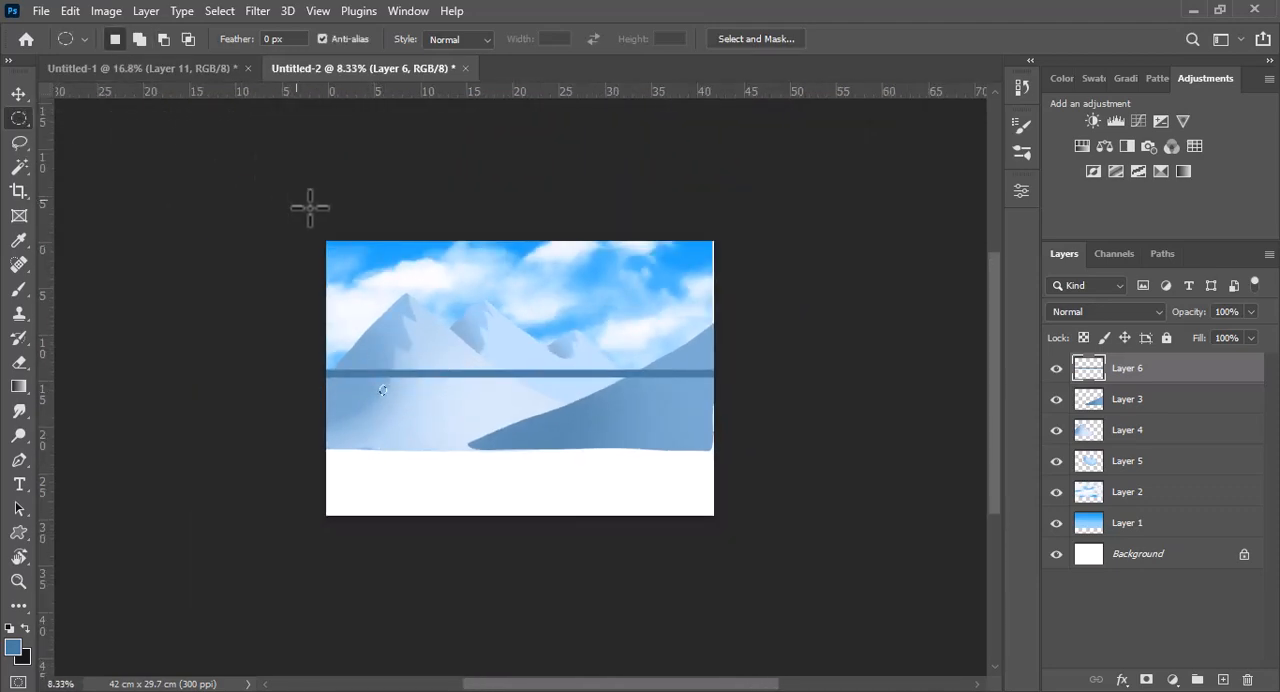
{"action": "left_click_drag", "start_coordinate": [378, 378], "coordinate": [630, 556]}
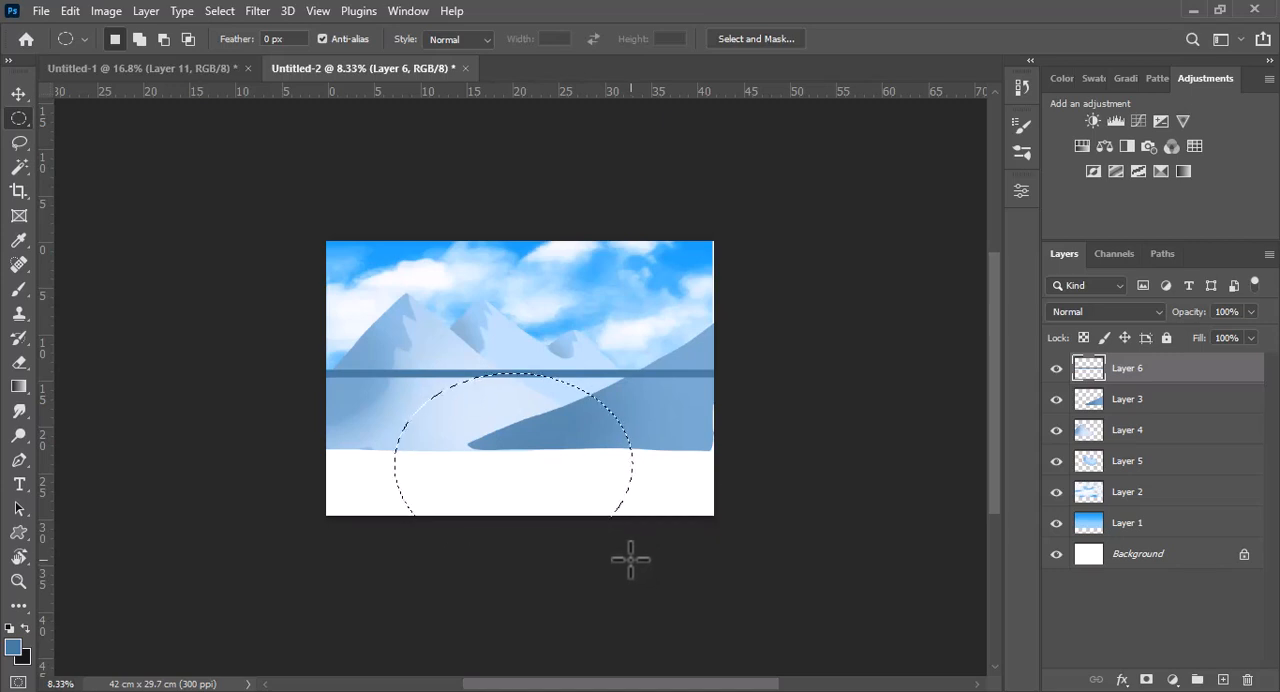
{"action": "left_click", "coordinate": [163, 39]}
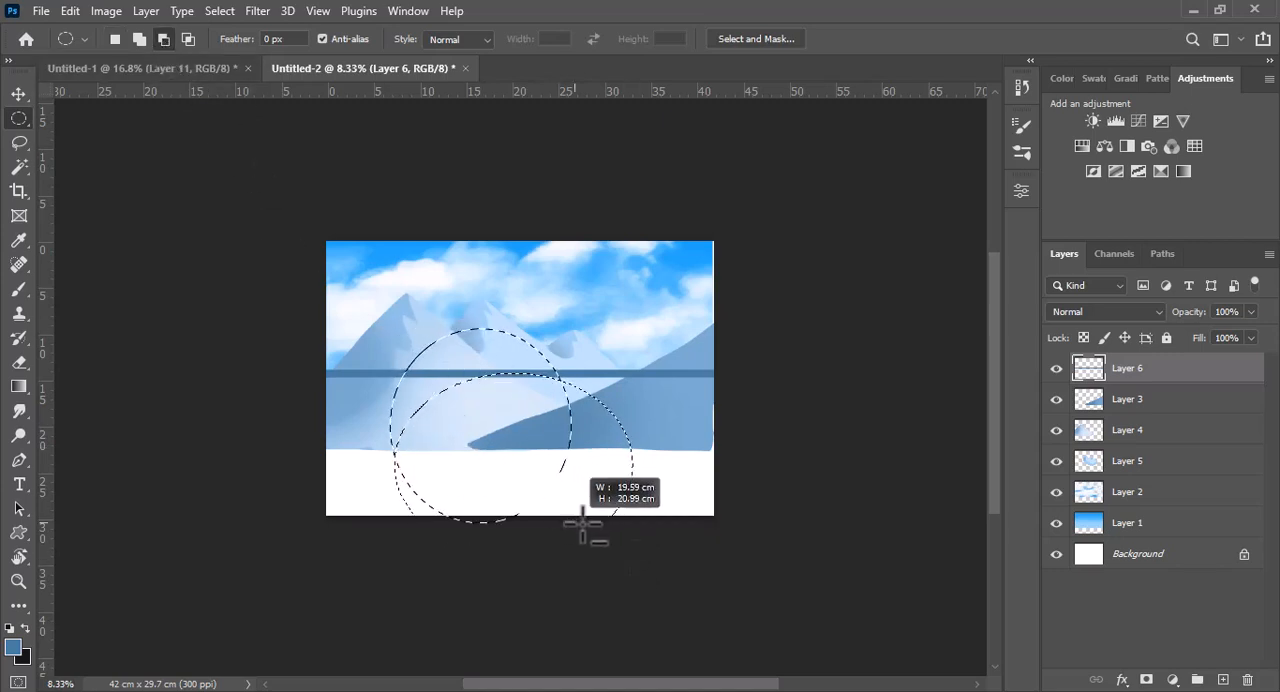
{"action": "left_click_drag", "start_coordinate": [607, 537], "coordinate": [617, 585]}
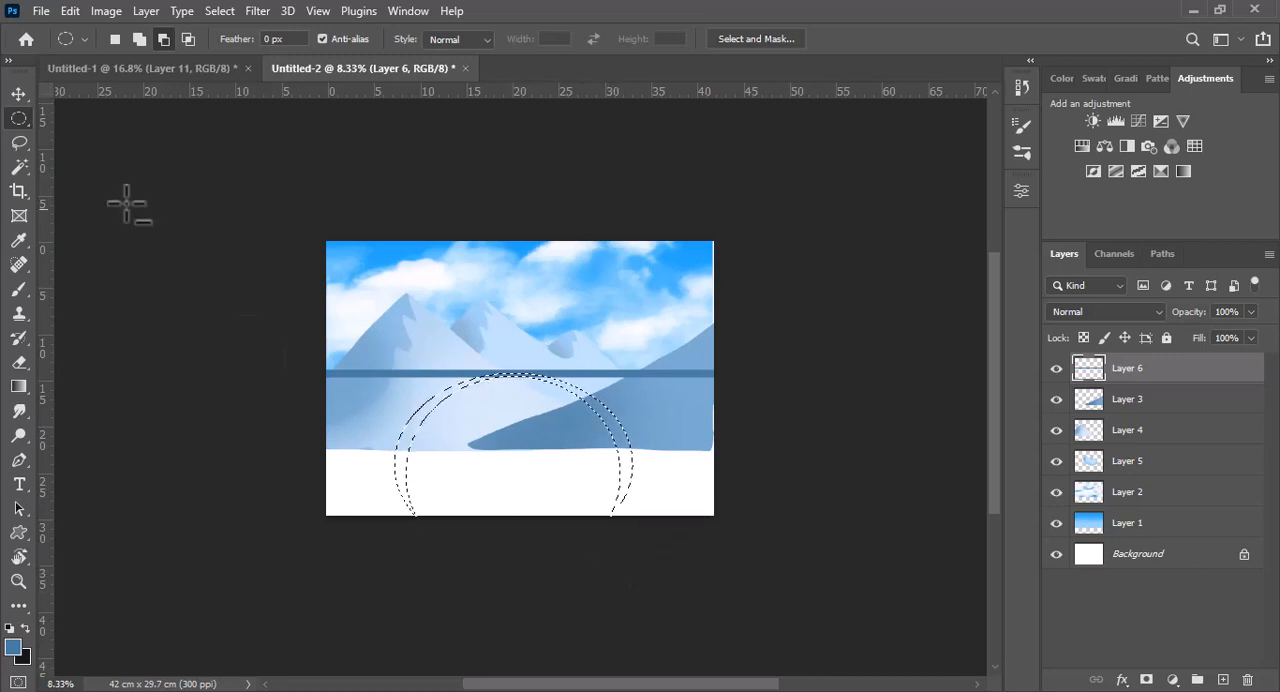
Subtract the arch selection's lower ends at the mountain base with a rectangle, fill the arch with the foreground blue and deselect
{"action": "left_click", "coordinate": [20, 119]}
{"action": "left_click", "coordinate": [71, 119]}
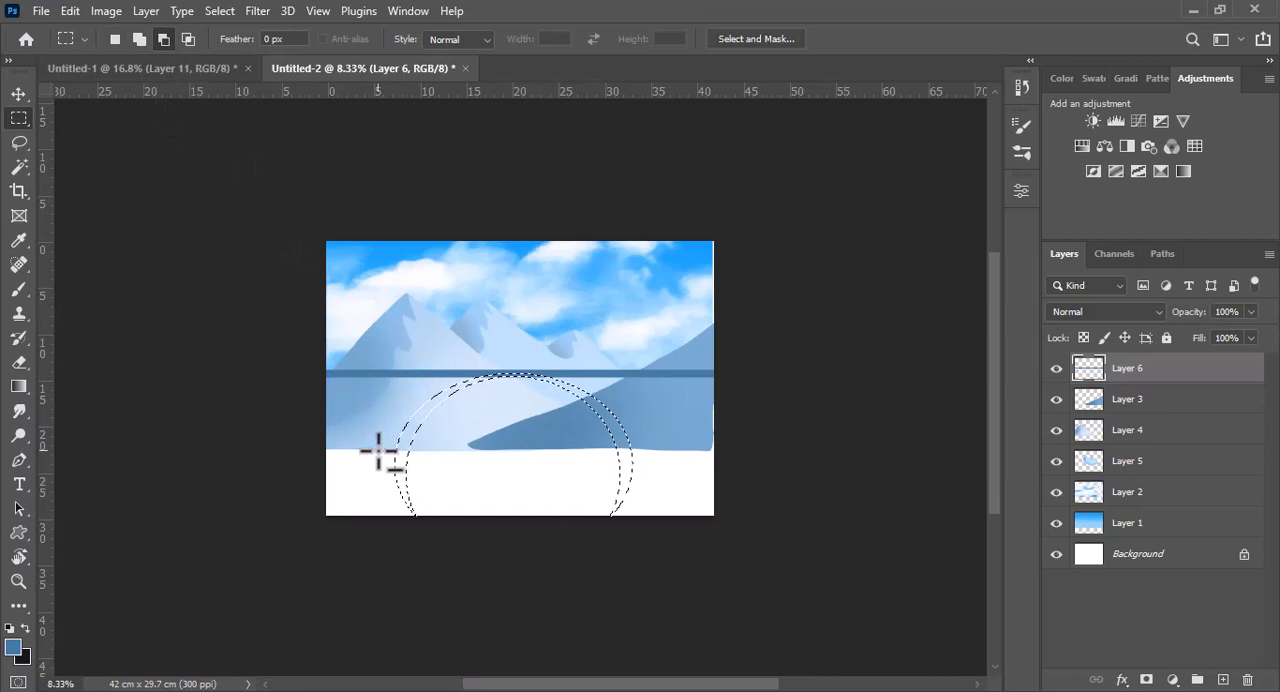
{"action": "left_click_drag", "start_coordinate": [375, 447], "coordinate": [680, 572]}
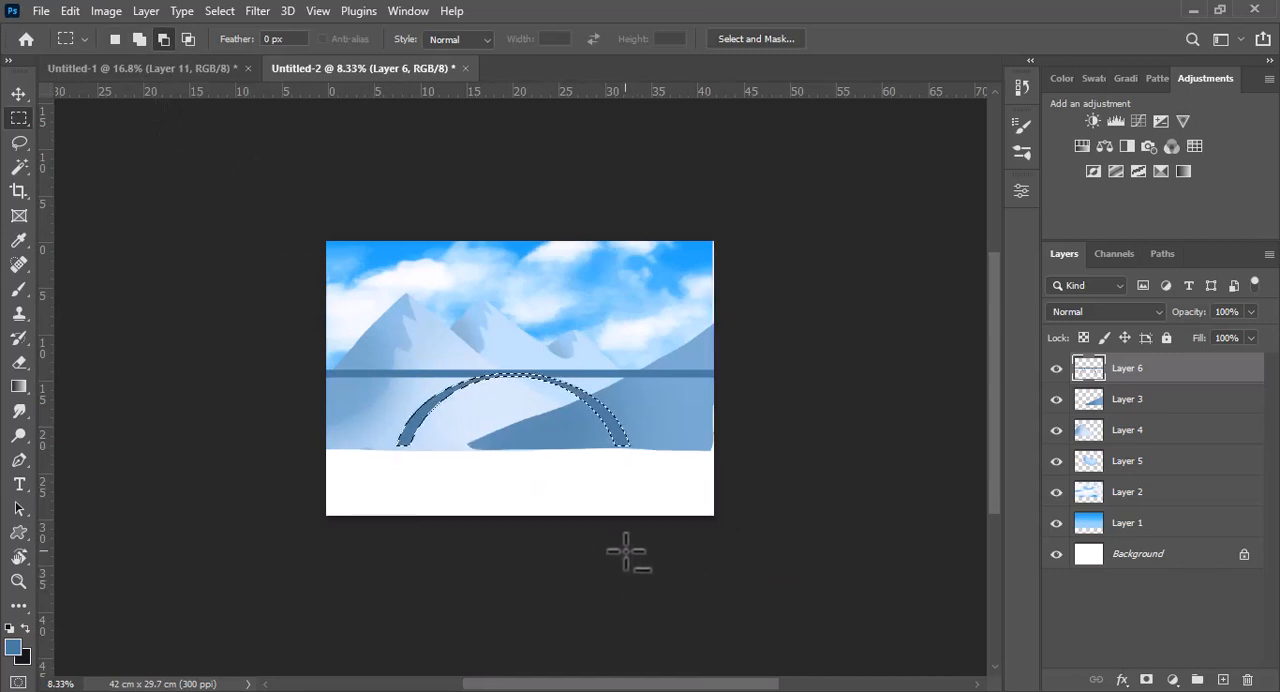
{"action": "key", "text": "ctrl+0"}
{"action": "key", "text": "ctrl+d"}
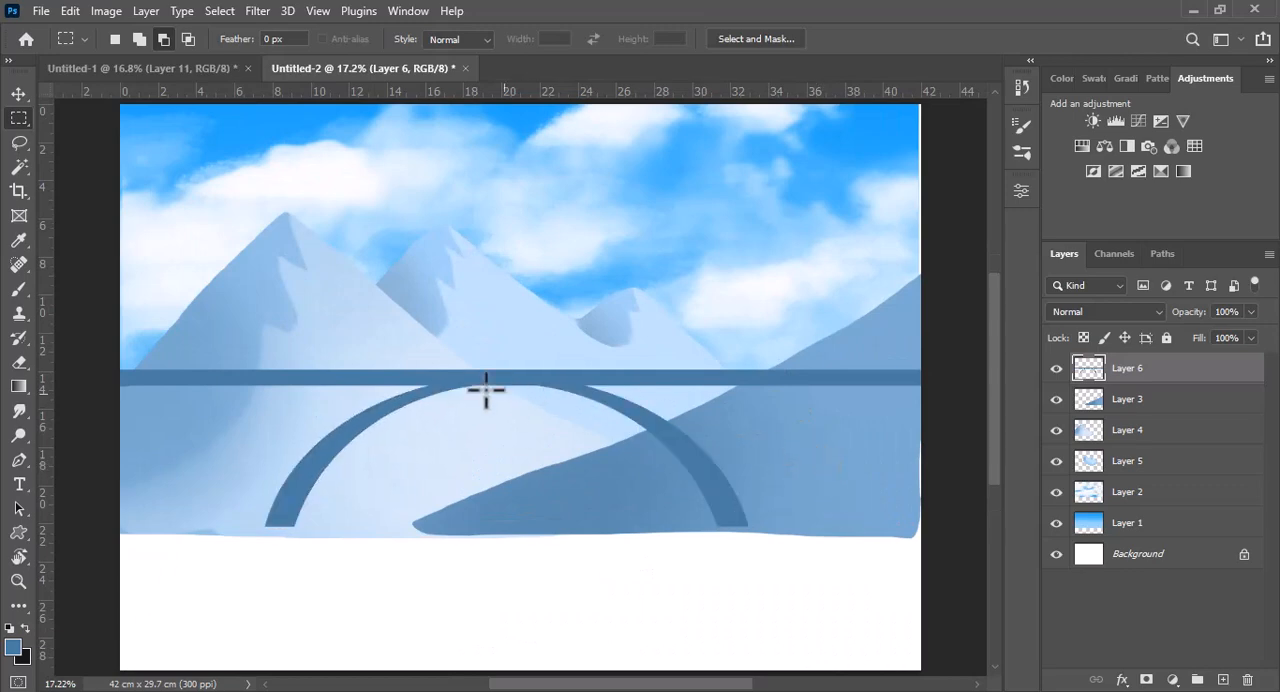
Paint vertical support columns between the arch and the bridge deck on both sides with the square brush at 41 px
{"action": "left_click", "coordinate": [18, 289]}
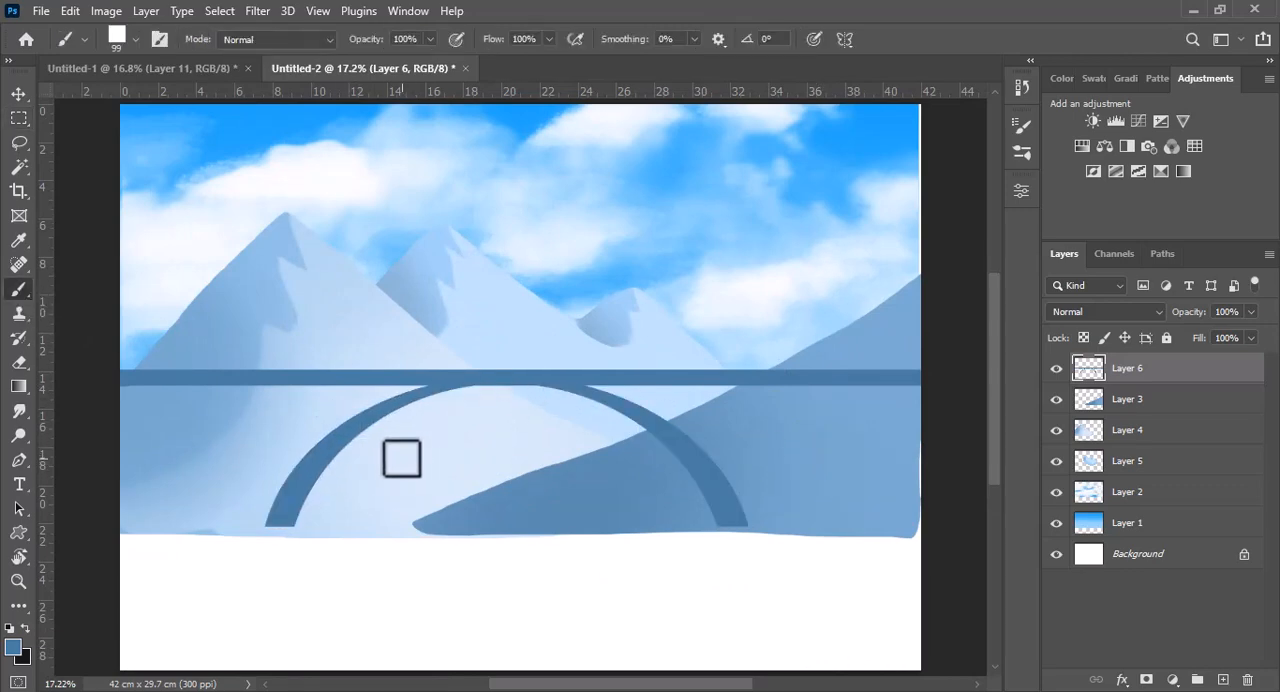
{"action": "left_click_drag", "start_coordinate": [402, 458], "coordinate": [397, 454]}
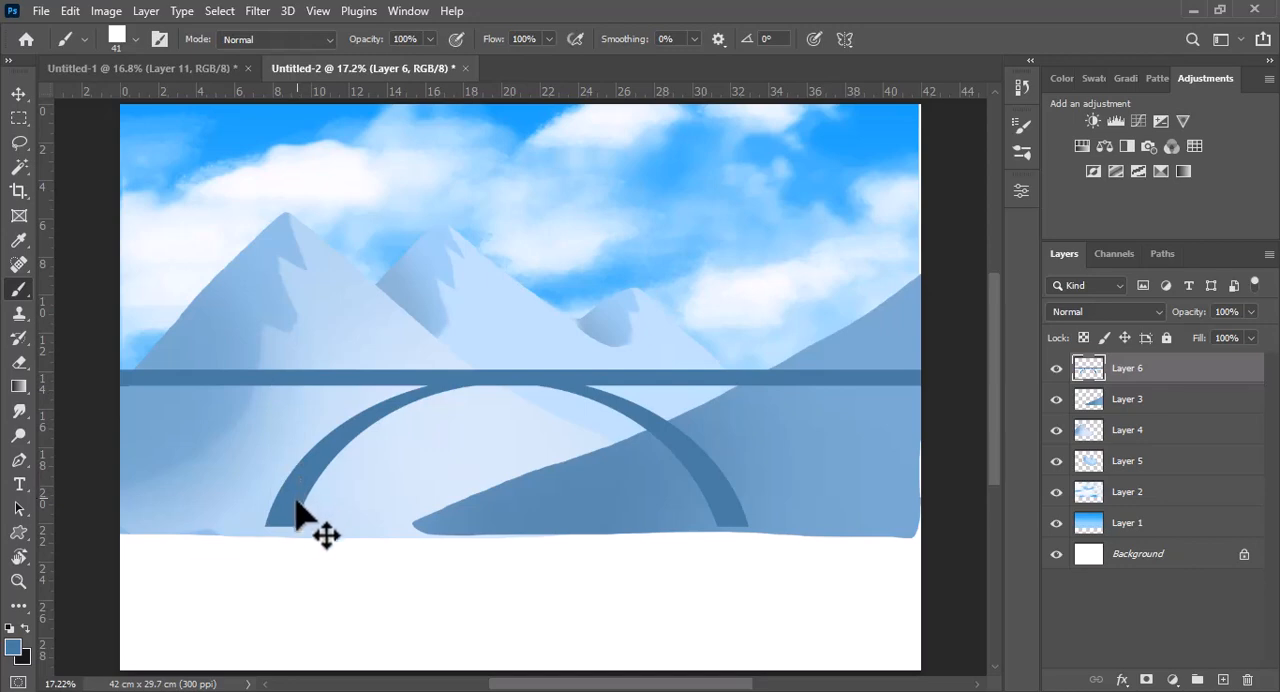
{"action": "left_click_drag", "start_coordinate": [267, 524], "coordinate": [267, 385]}
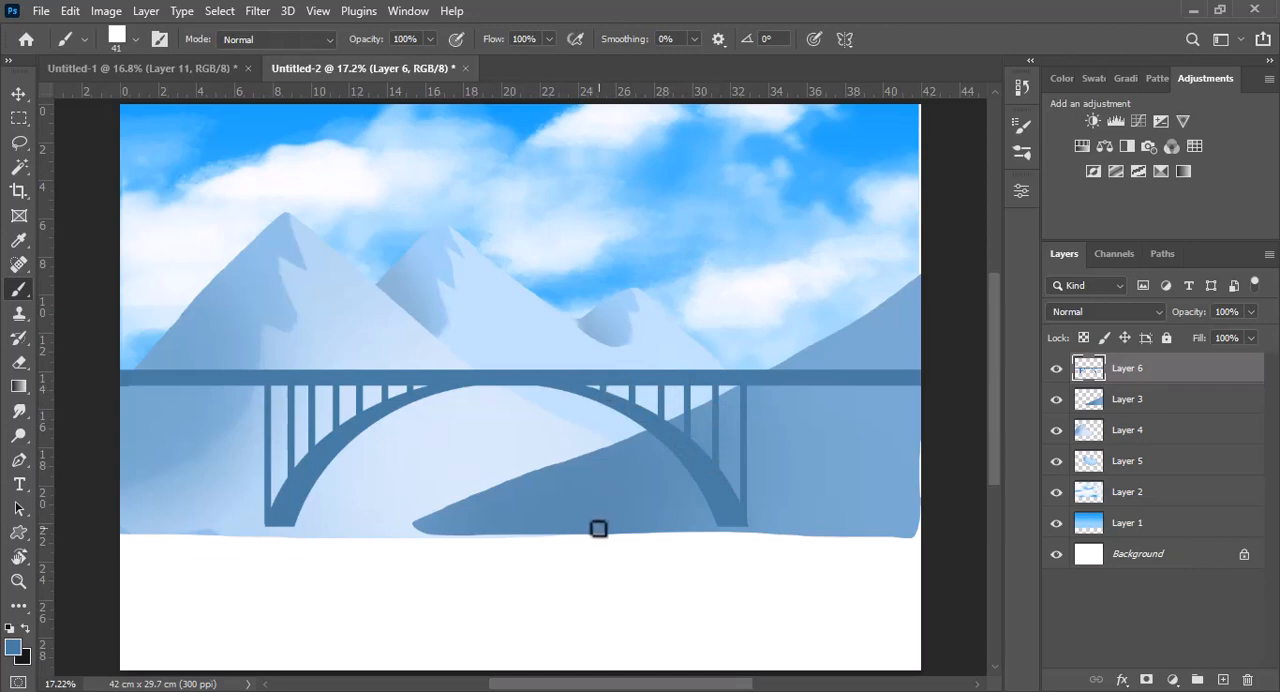
Paint stepped abutments under both deck ends and diagonal struts from them down to the arch feet with the square brush at 93 px
{"action": "mouse_move", "coordinate": [678, 428]}
{"action": "left_mouse_down"}
{"action": "mouse_move", "coordinate": [723, 423]}
{"action": "mouse_move", "coordinate": [688, 436]}
{"action": "left_mouse_up"}
{"action": "left_click_drag", "start_coordinate": [785, 391], "coordinate": [913, 388]}
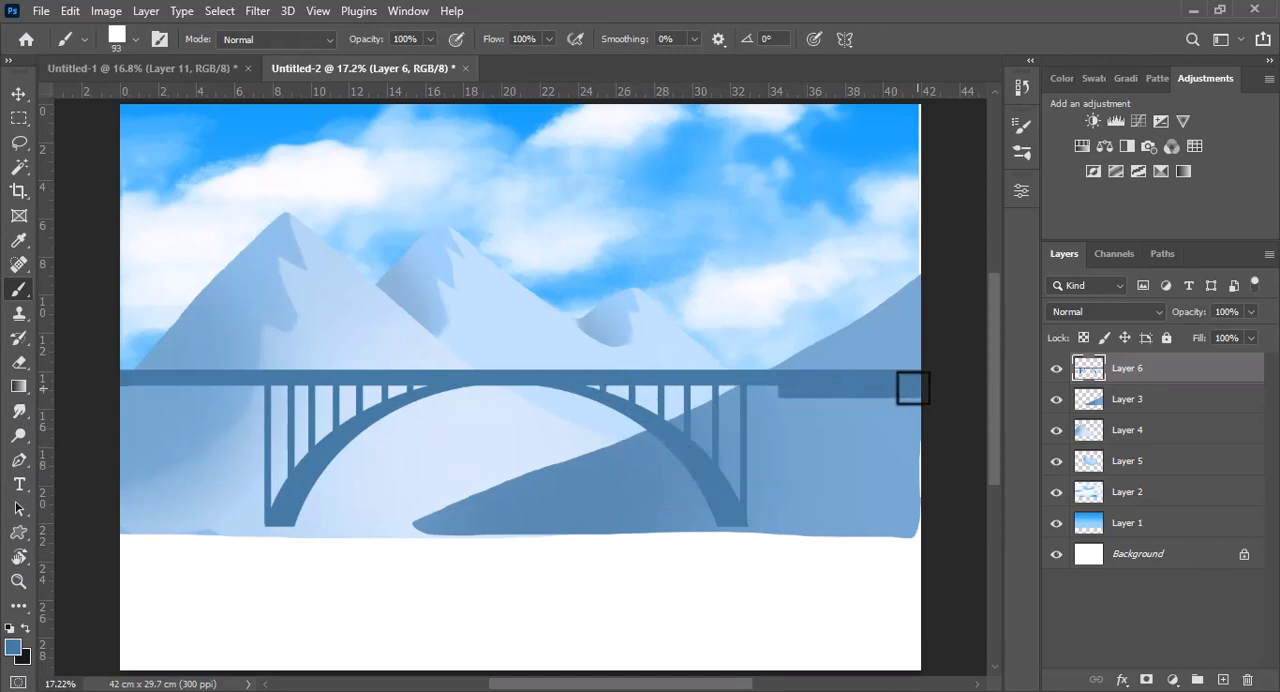
{"action": "left_click_drag", "start_coordinate": [810, 401], "coordinate": [910, 397]}
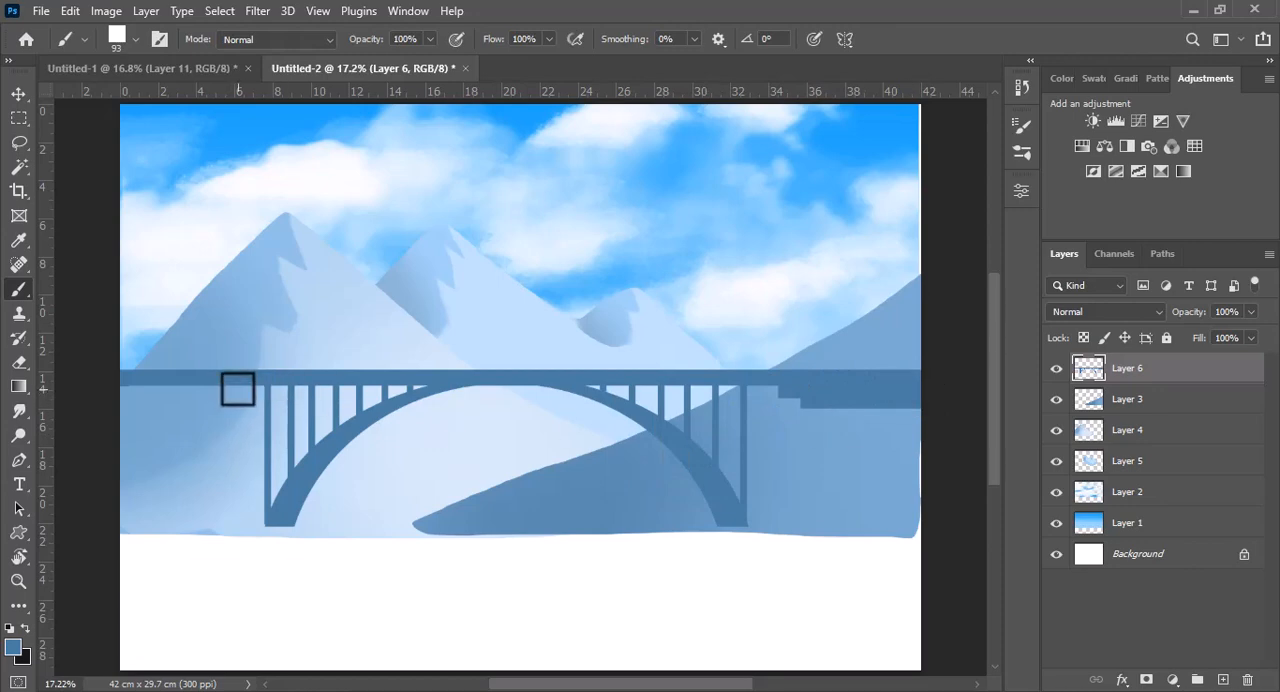
{"action": "left_click_drag", "start_coordinate": [238, 389], "coordinate": [130, 401]}
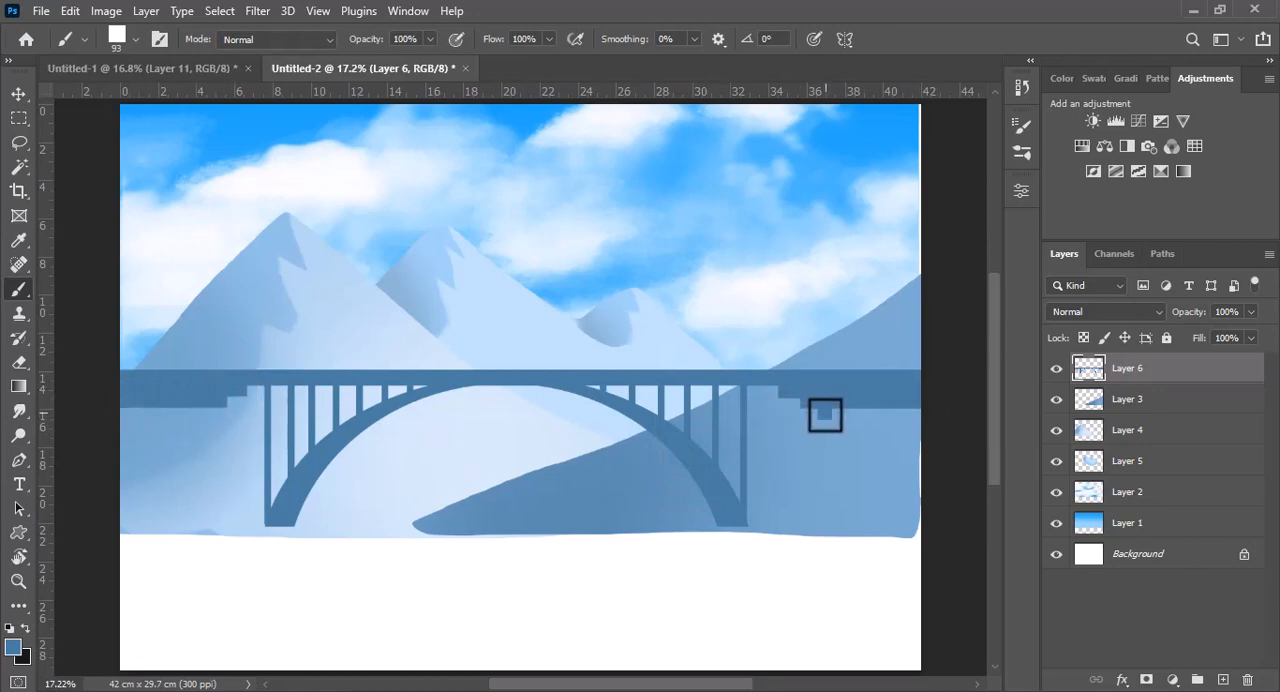
{"action": "left_click_drag", "start_coordinate": [825, 410], "coordinate": [746, 522]}
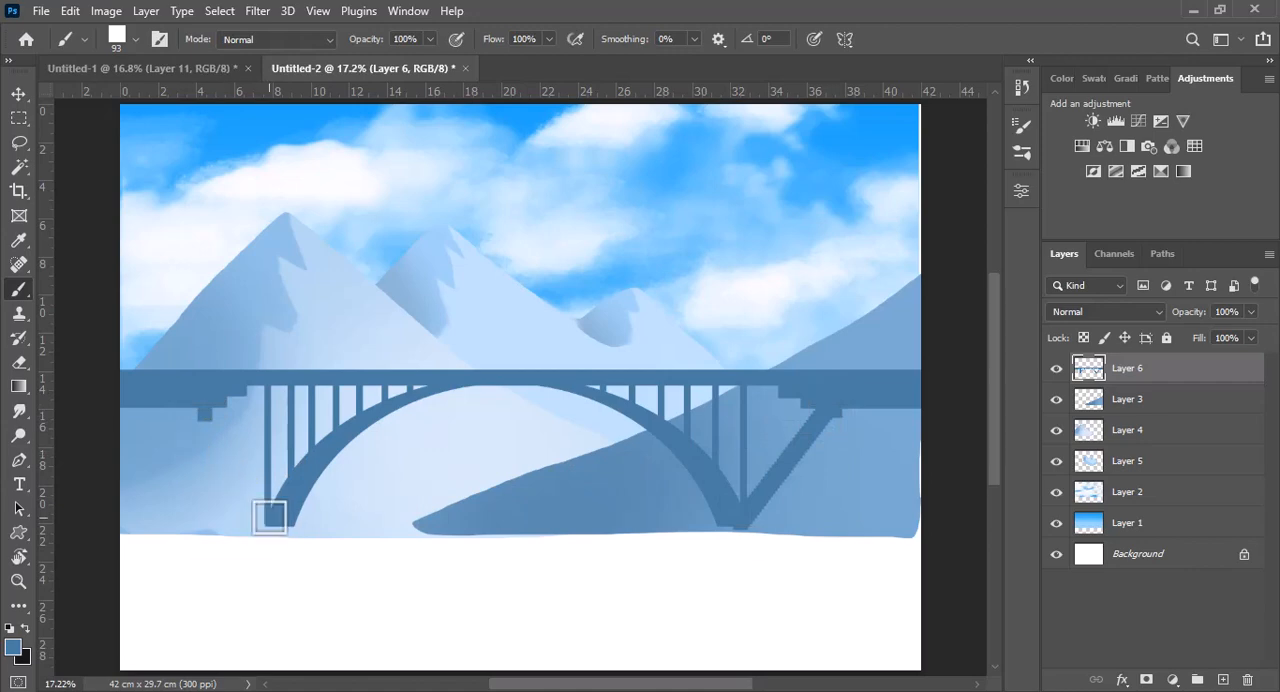
{"action": "left_click_drag", "start_coordinate": [272, 520], "coordinate": [205, 412]}
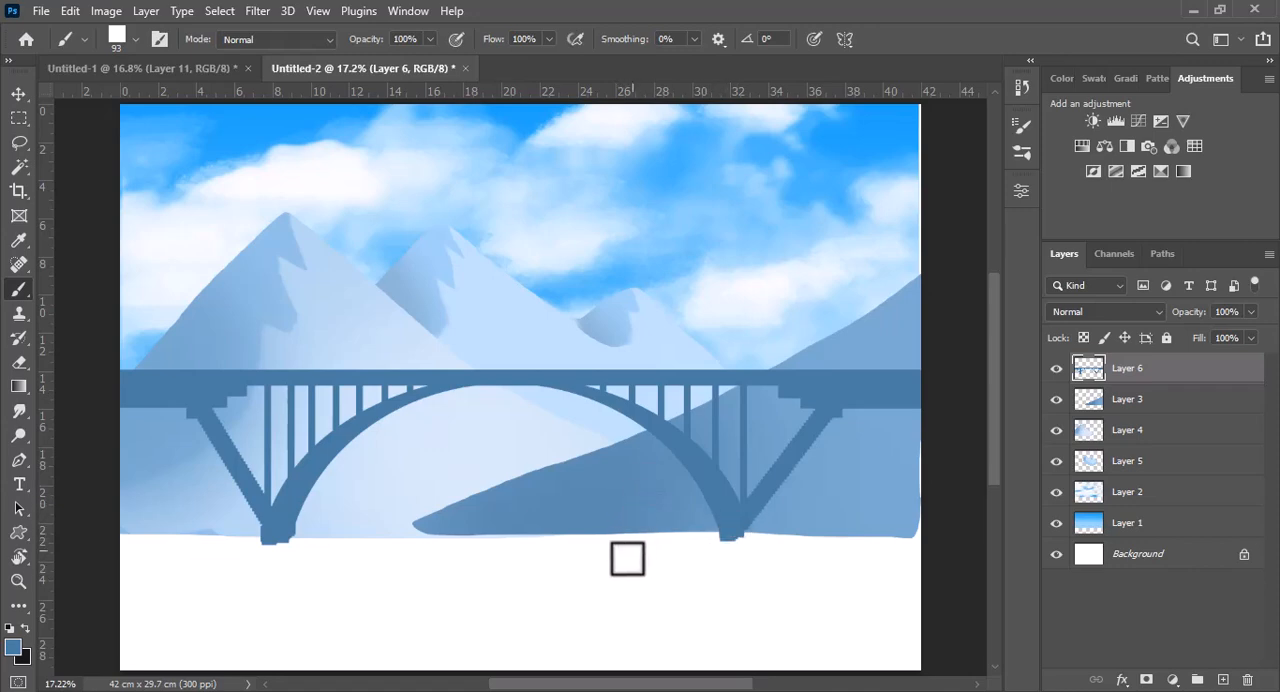
Add a new layer above Layer 6 and choose the scattered-texture 50 px brush from the legacy Natural Brushes 2
{"action": "left_click", "coordinate": [1222, 679]}
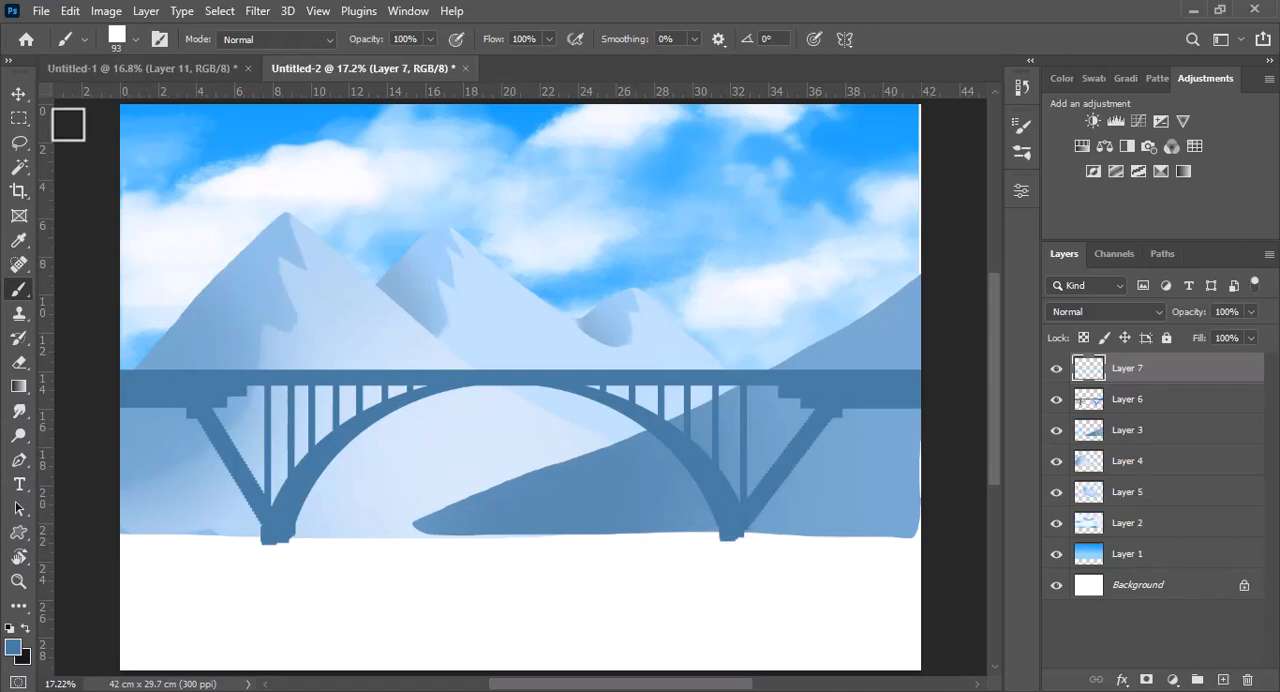
{"action": "left_click", "coordinate": [85, 39]}
{"action": "left_click", "coordinate": [135, 39]}
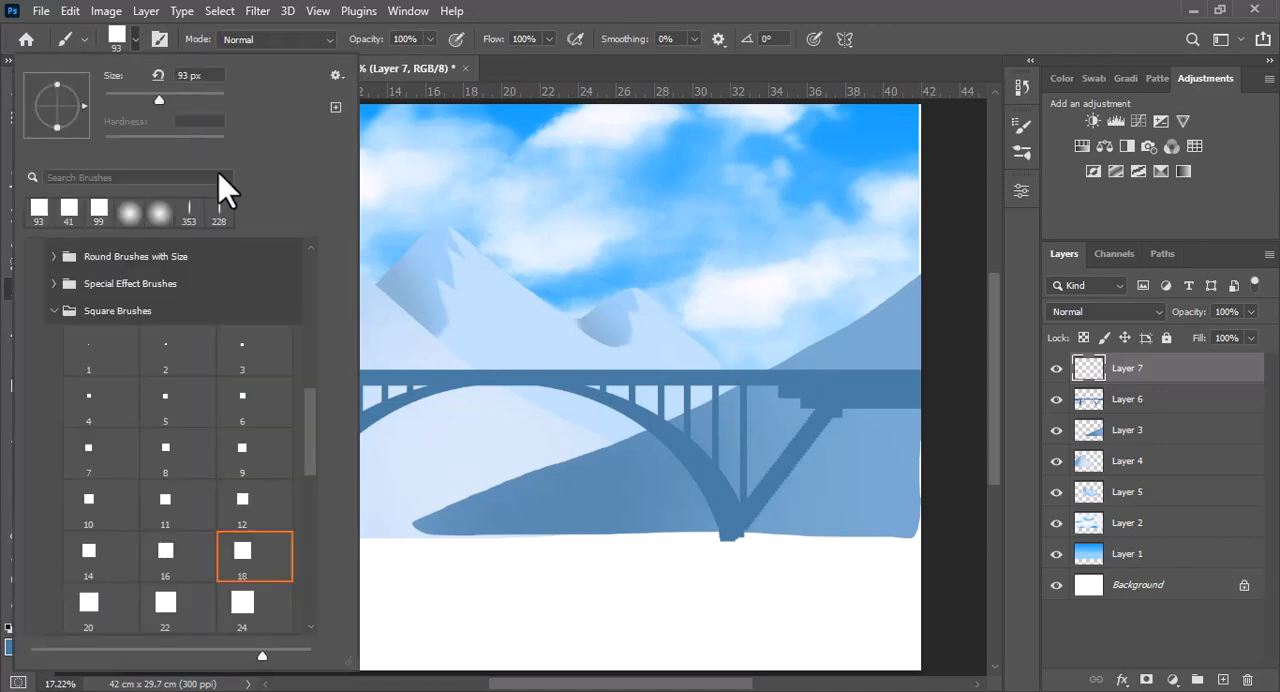
{"action": "left_click", "coordinate": [80, 305]}
{"action": "left_click", "coordinate": [50, 283]}
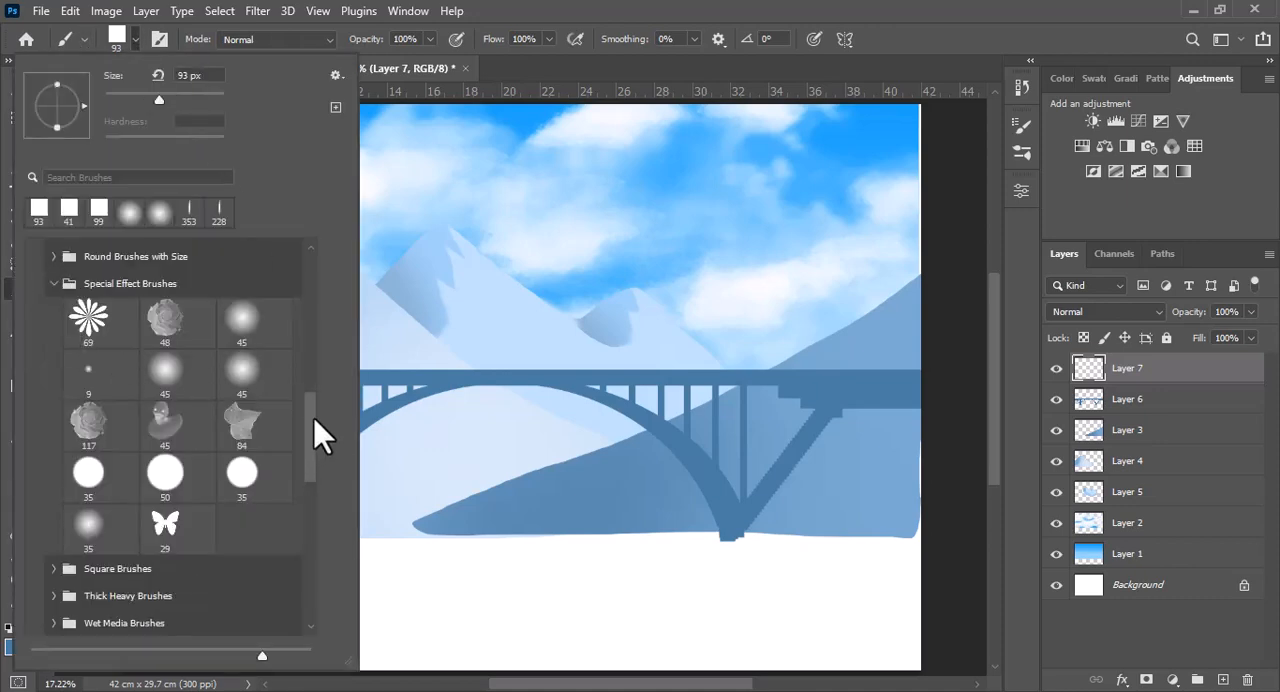
{"action": "scroll", "coordinate": [314, 425], "scroll_direction": "up", "scroll_amount": 4}
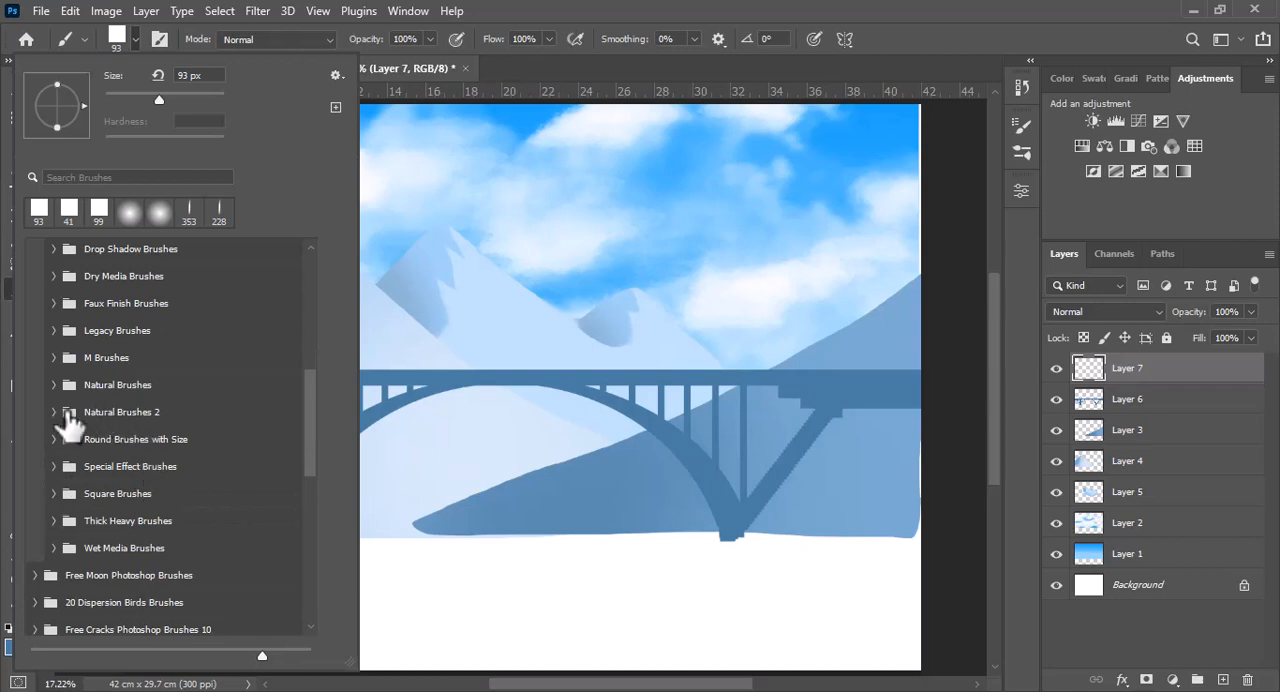
{"action": "left_click", "coordinate": [68, 422]}
{"action": "left_click_drag", "start_coordinate": [317, 364], "coordinate": [315, 390]}
{"action": "left_click", "coordinate": [160, 348]}
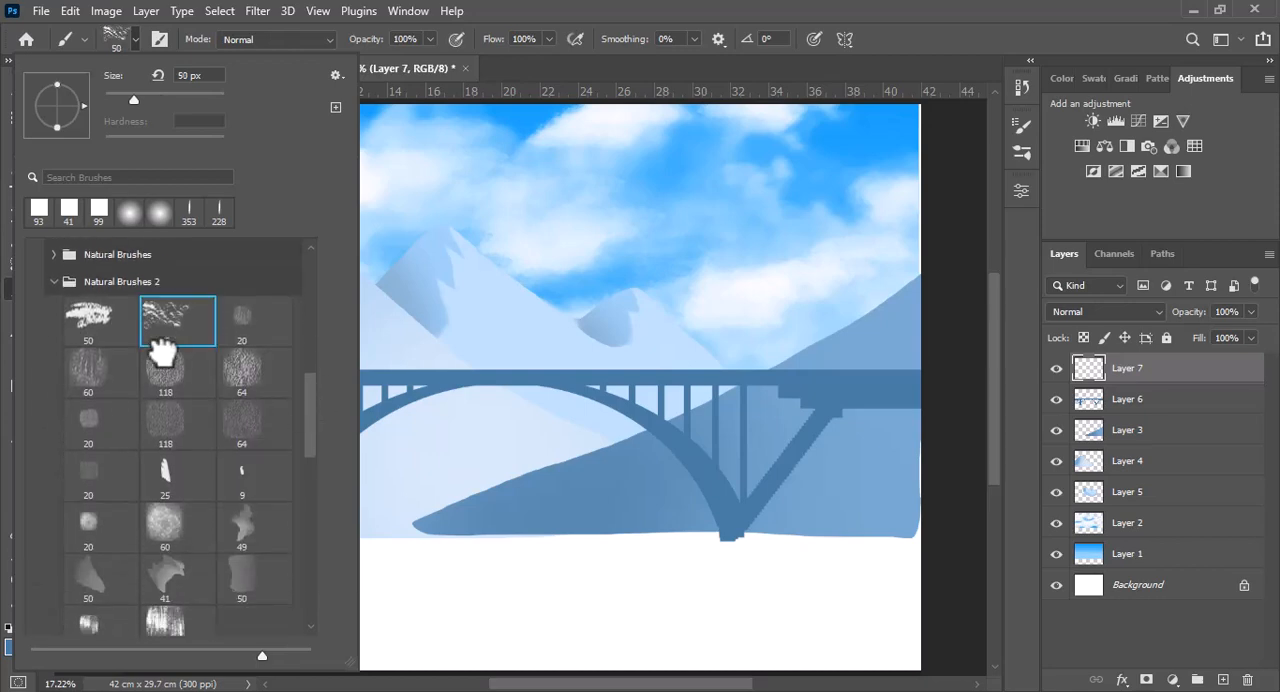
{"action": "left_click", "coordinate": [137, 38]}
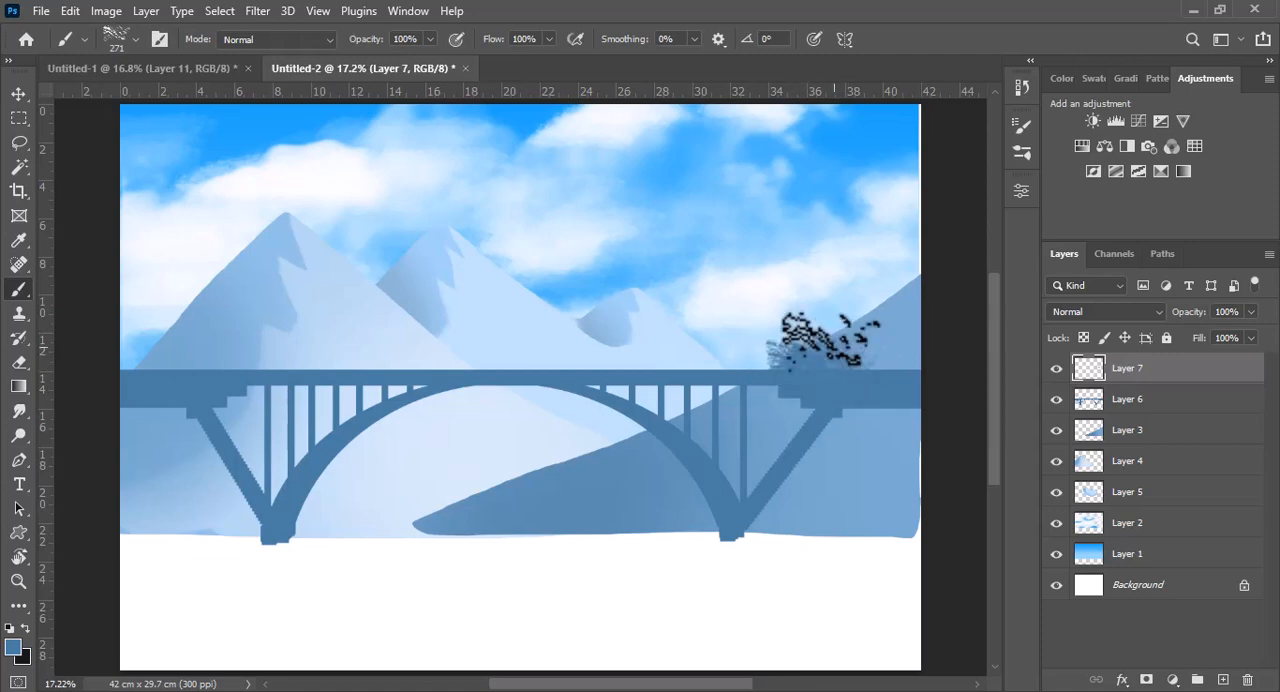
Paint textured foliage above both ends of the bridge at 271 and 213 px, rotating the brush tip to 60° for the left side
{"action": "left_click_drag", "start_coordinate": [819, 322], "coordinate": [825, 326]}
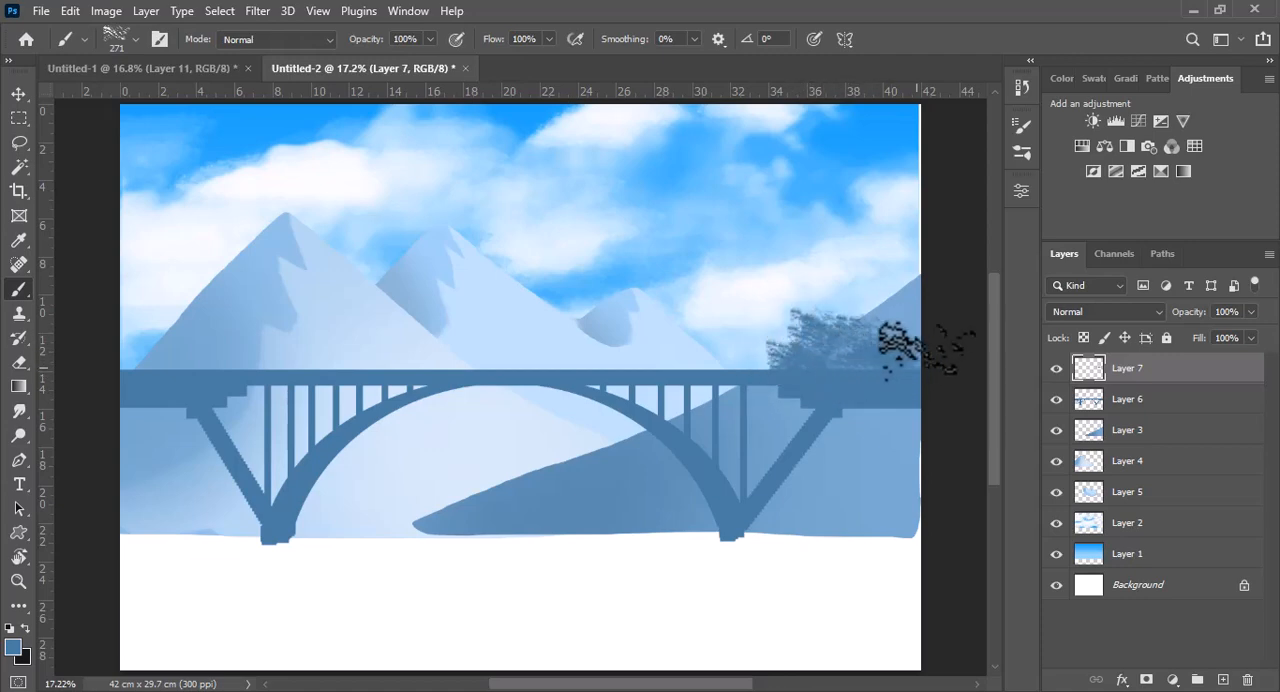
{"action": "left_click_drag", "start_coordinate": [925, 348], "coordinate": [873, 372]}
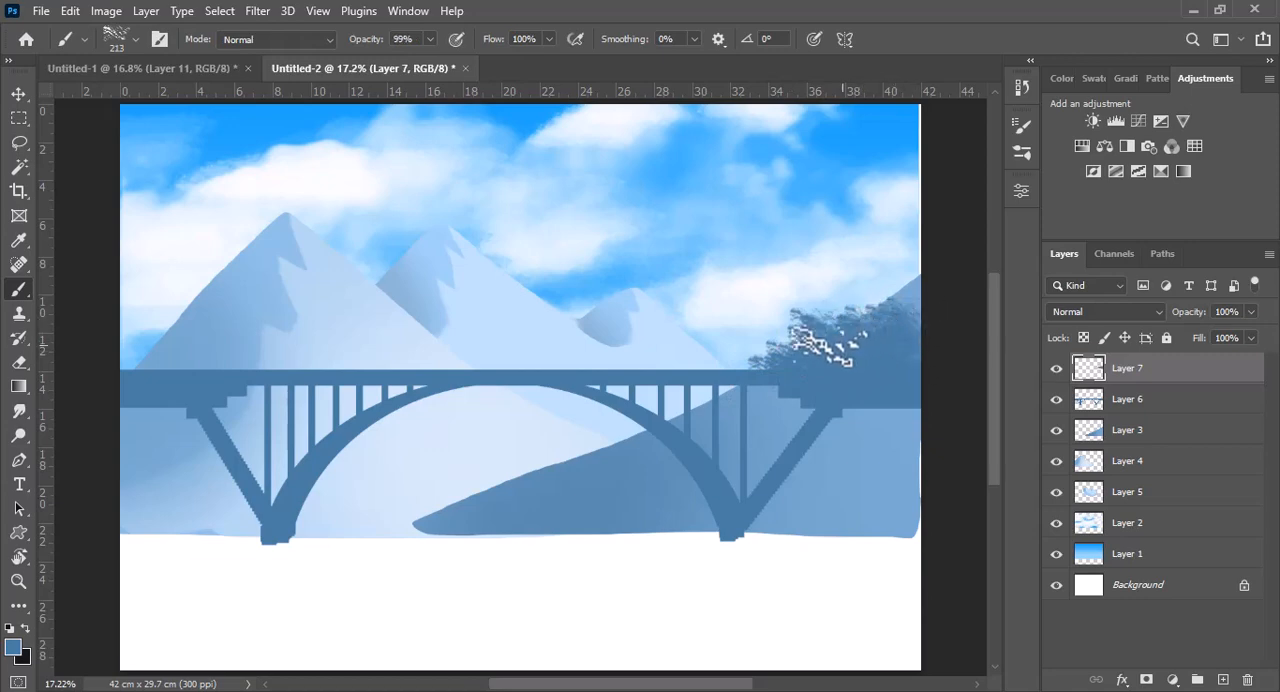
{"action": "left_click", "coordinate": [134, 40]}
{"action": "left_click", "coordinate": [838, 332]}
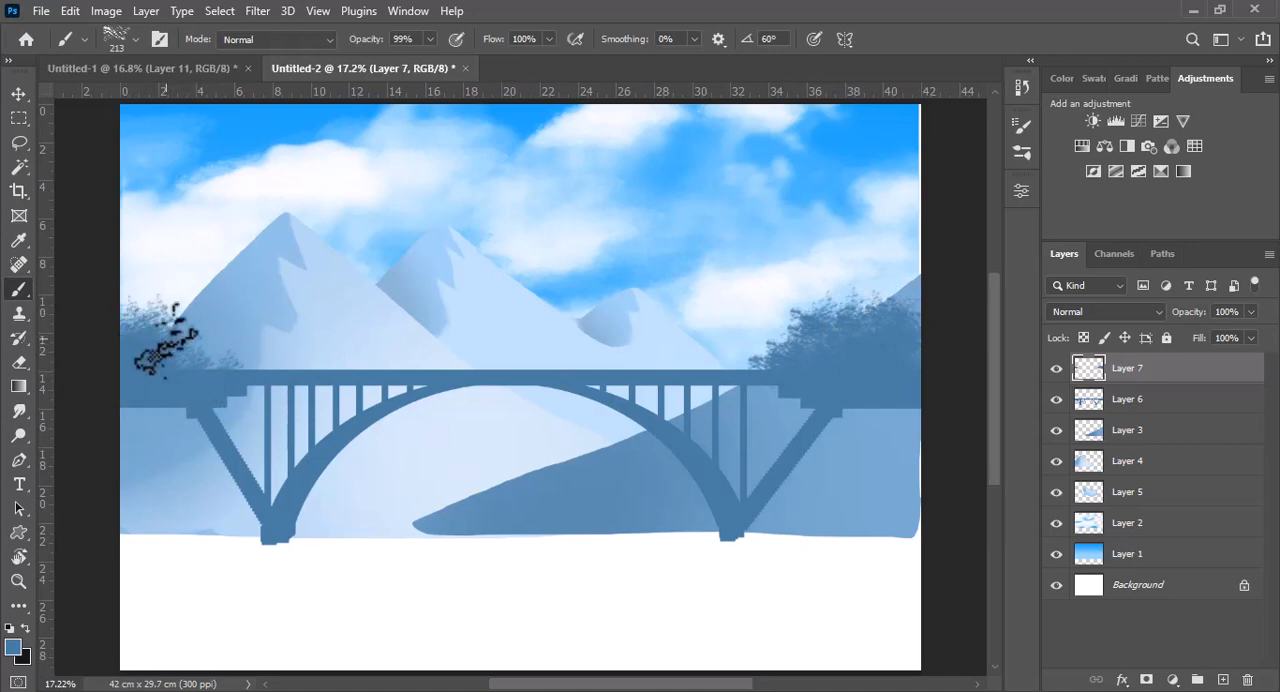
Paint upright tree shapes over the foliage on both sides with the 25 px brush from Natural Brushes 2, enlarged to between 153 and 304 px
{"action": "left_click", "coordinate": [135, 39]}
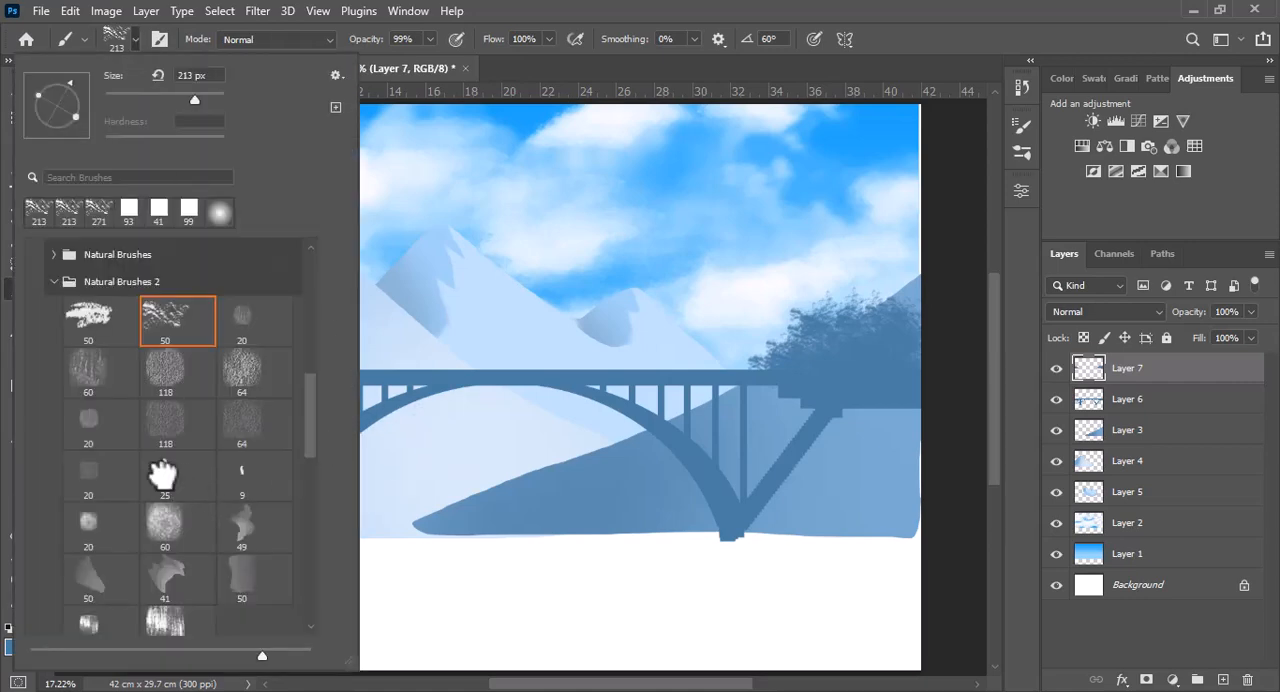
{"action": "left_click", "coordinate": [118, 45]}
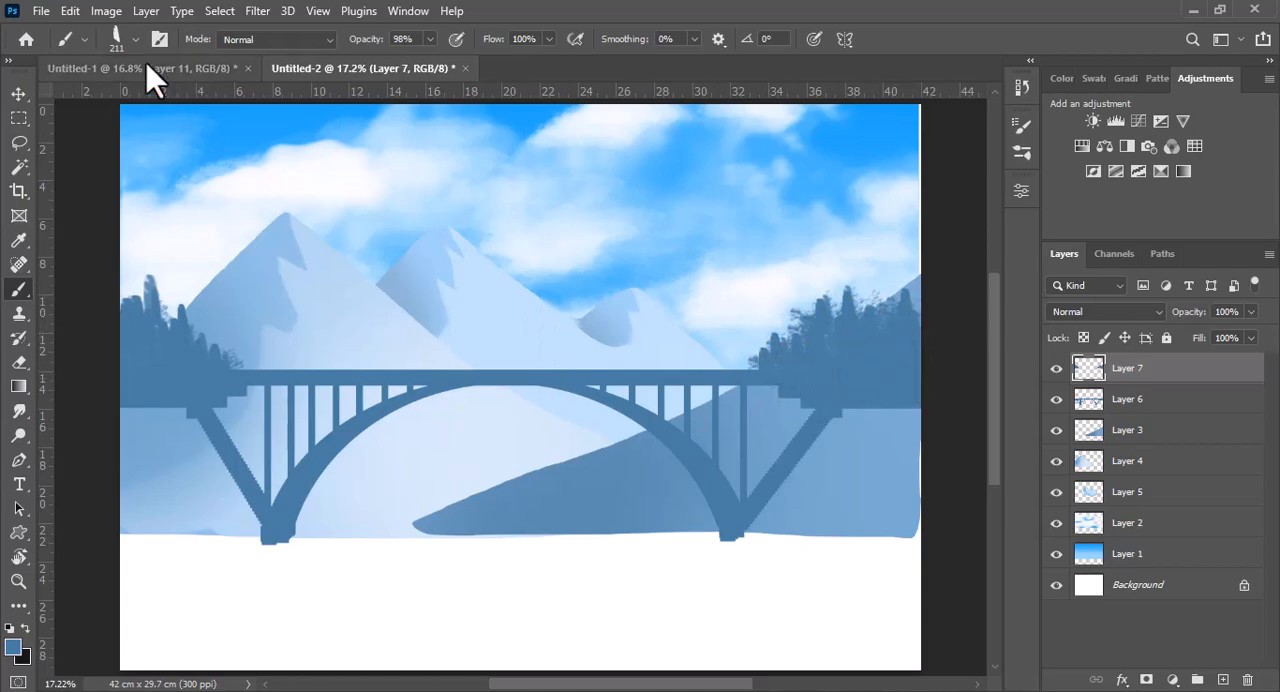
Choose a pine tree brush and stamp pines above the bridge at both canvas edges, at sizes including 398 and 537 px
{"action": "left_click", "coordinate": [135, 39]}
{"action": "left_click", "coordinate": [58, 283]}
{"action": "scroll", "coordinate": [314, 457], "scroll_direction": "down", "scroll_amount": 10}
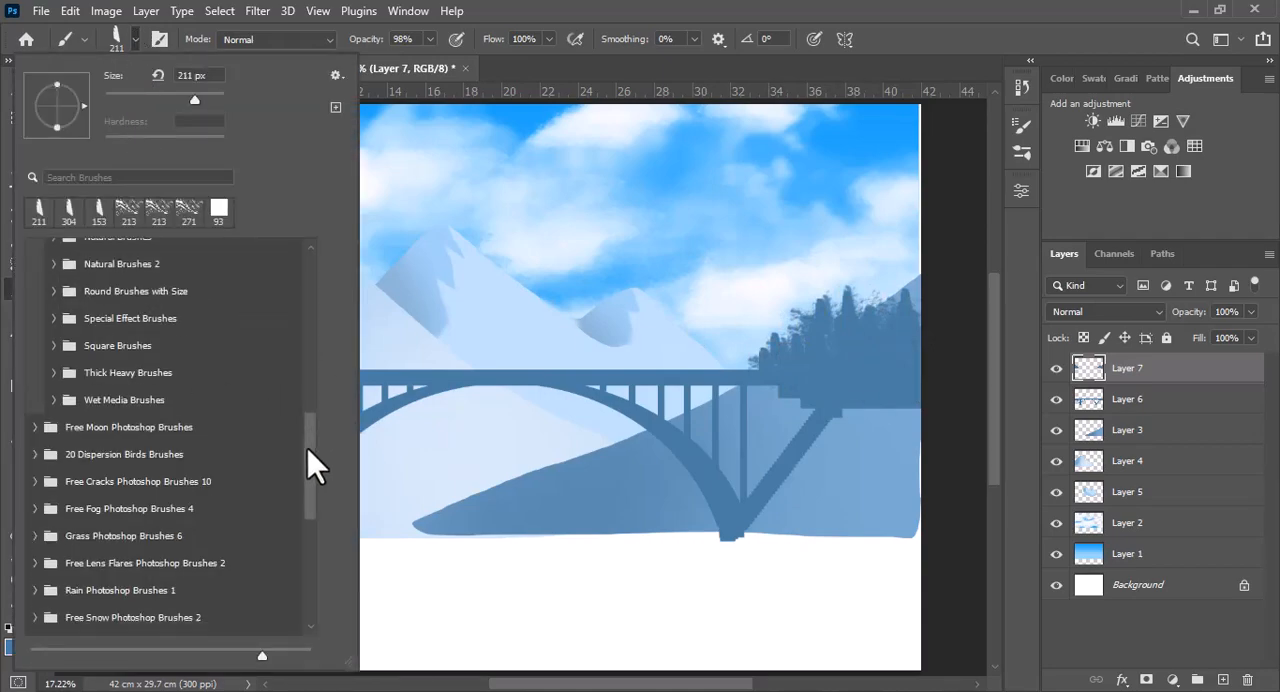
{"action": "left_click", "coordinate": [133, 42]}
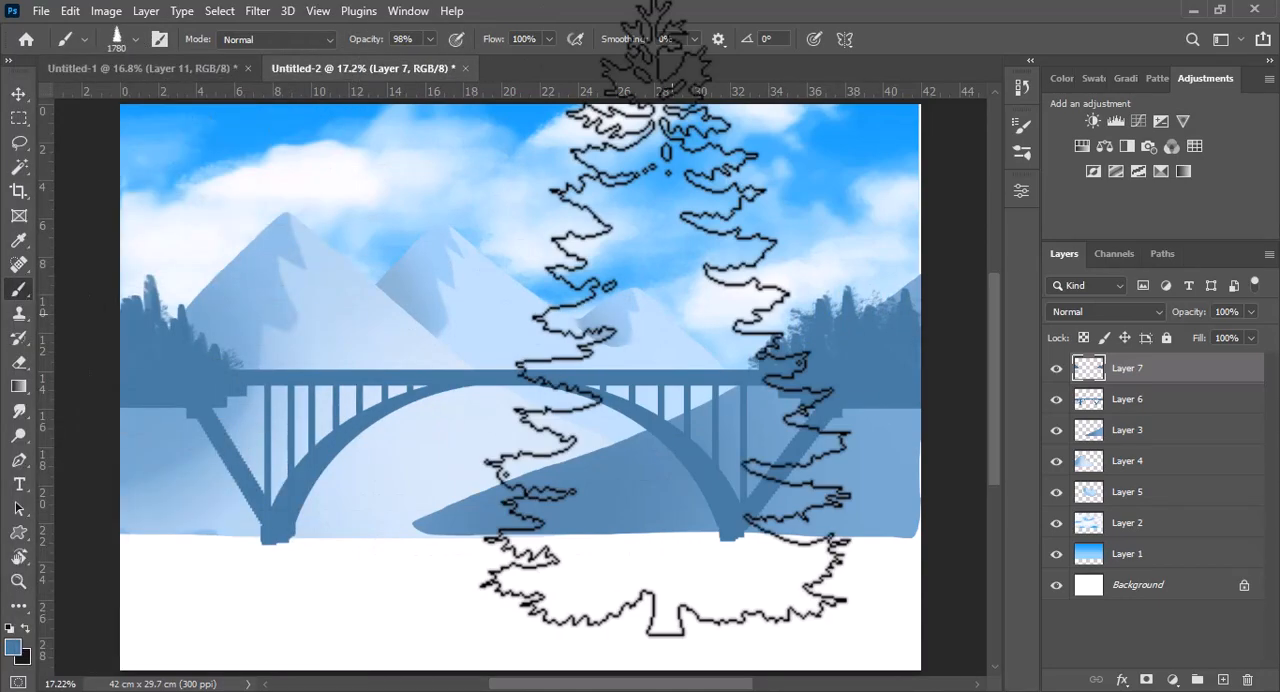
{"action": "left_click_drag", "start_coordinate": [850, 318], "coordinate": [675, 348]}
{"action": "left_click", "coordinate": [907, 322]}
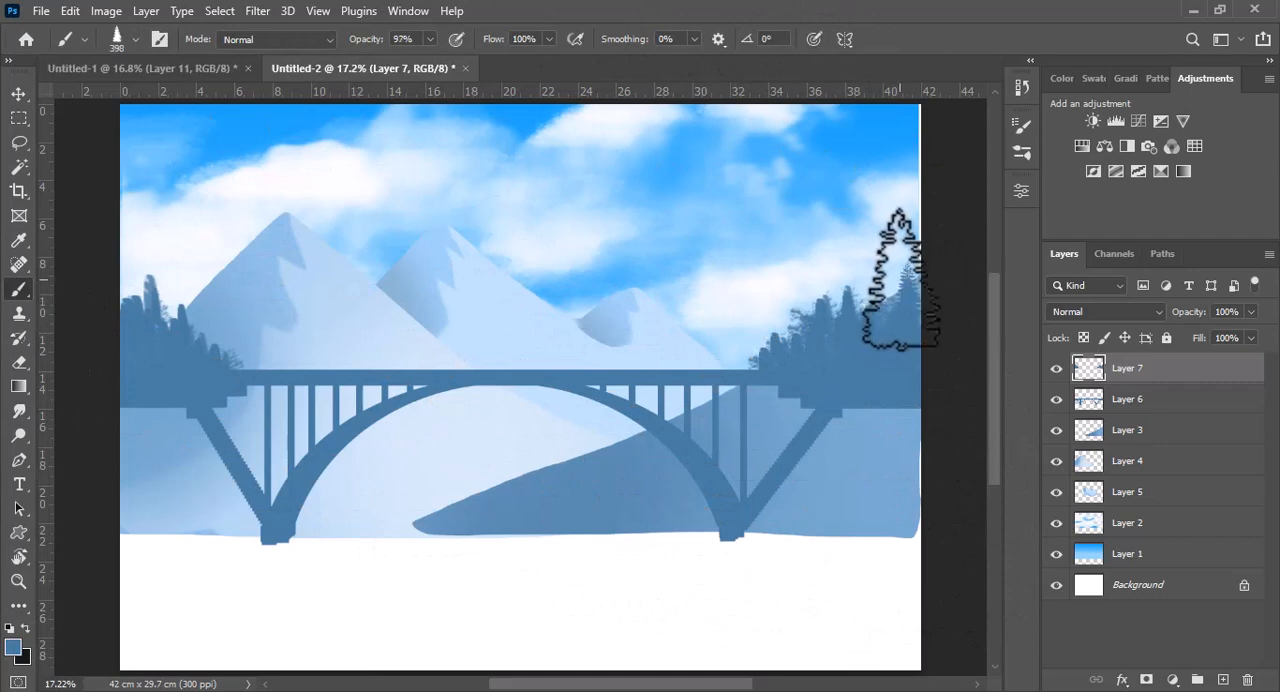
{"action": "left_click", "coordinate": [886, 321]}
{"action": "left_click", "coordinate": [127, 300]}
{"action": "left_click_drag", "start_coordinate": [110, 287], "coordinate": [127, 284]}
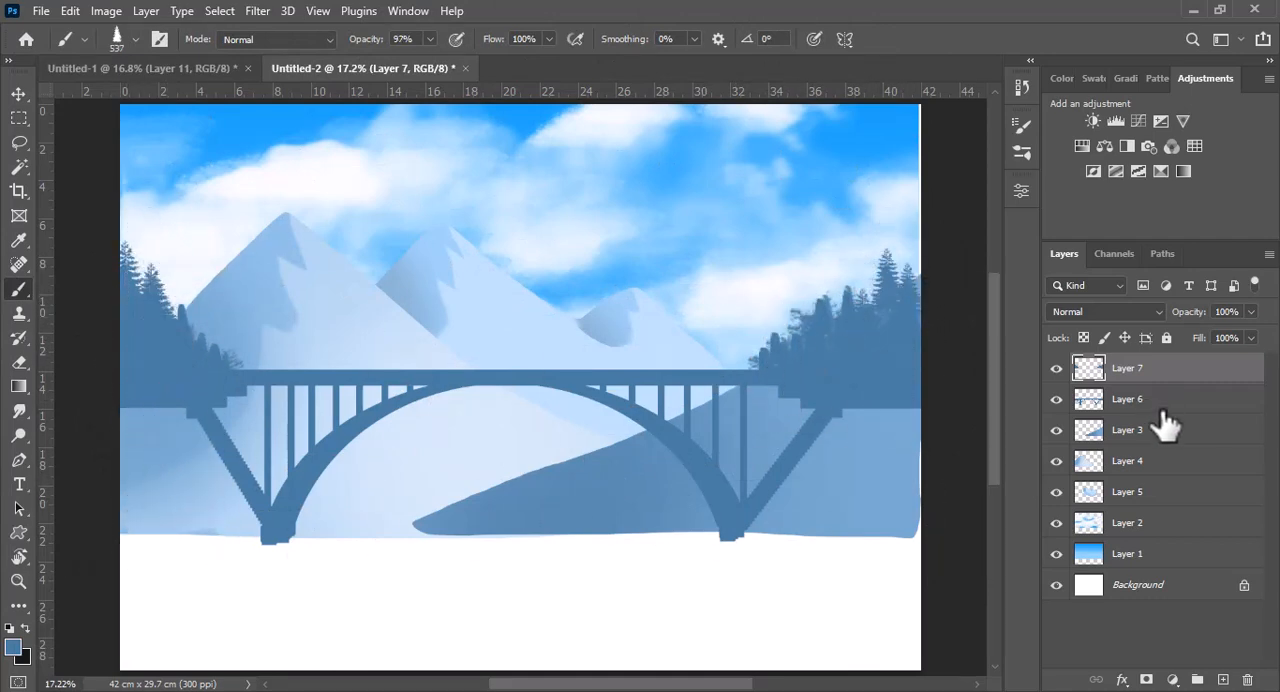
Add a new layer above Layer 7 and choose a slightly darker blue as the foreground color
{"action": "left_click", "coordinate": [1223, 680]}
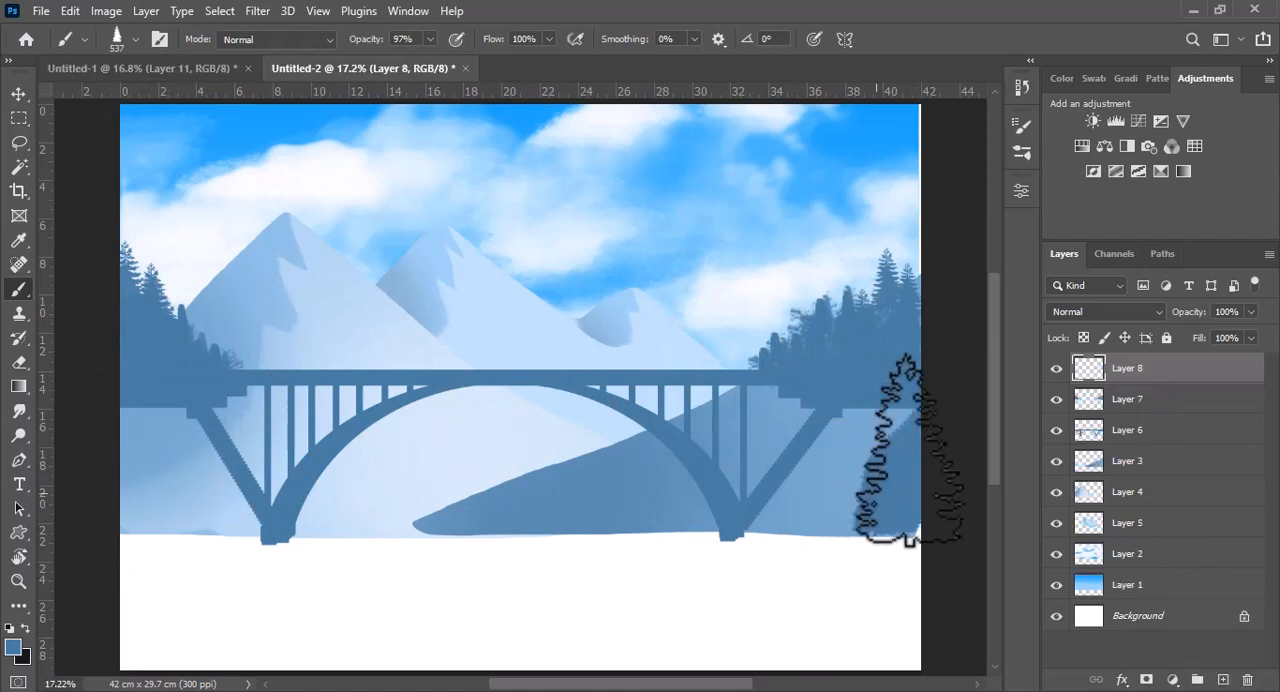
{"action": "key", "text": "ctrl+z"}
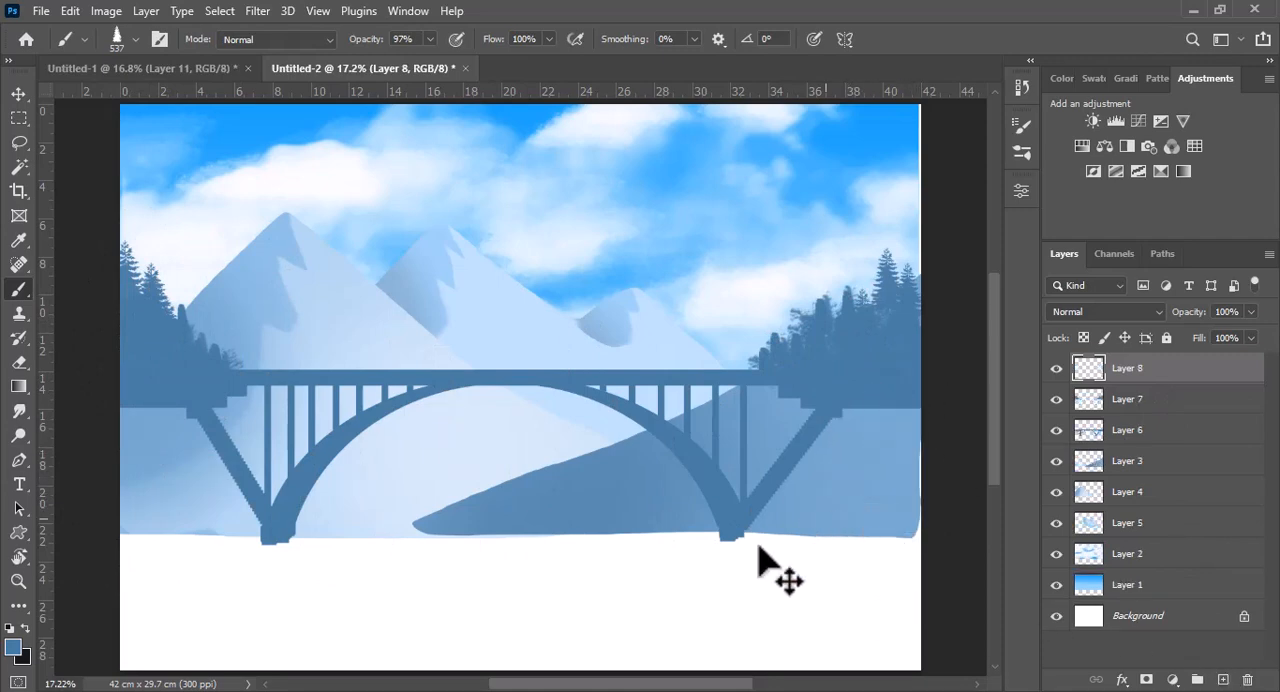
{"action": "left_click", "coordinate": [14, 647]}
{"action": "left_click", "coordinate": [921, 143]}
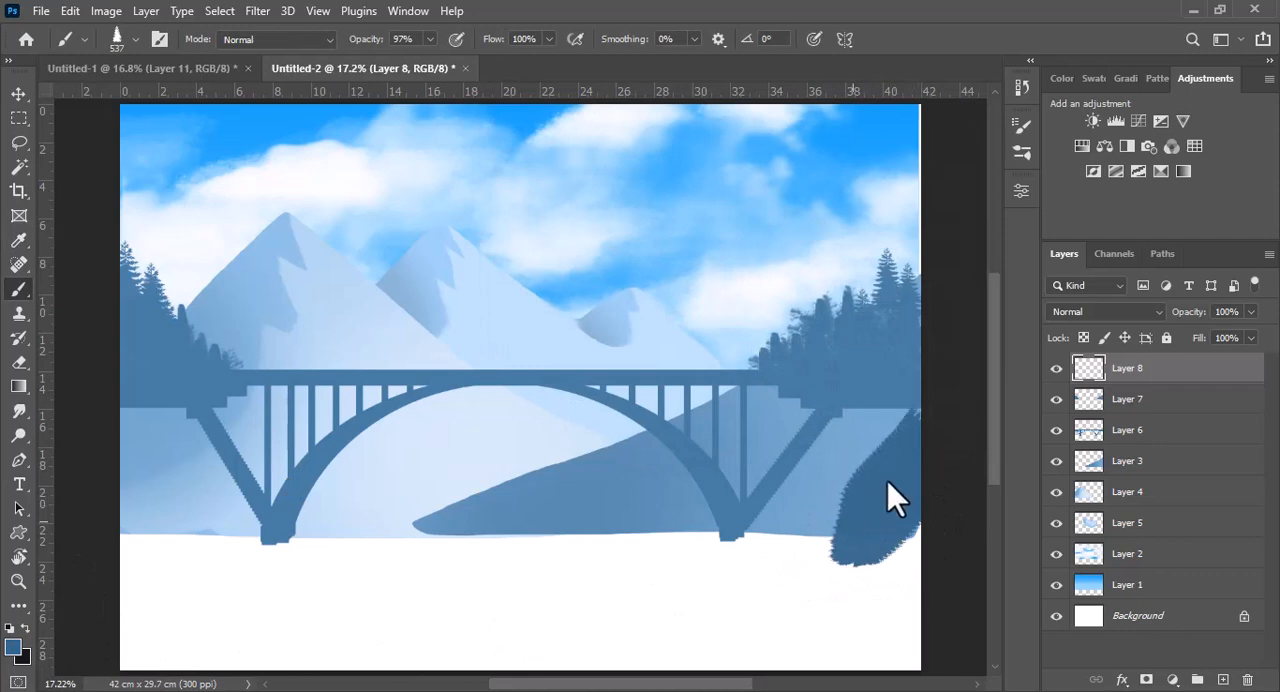
Paint a solid valley-shaped foreground below the bridge with the 537 px pine brush, filling down to the canvas edge at 100% opacity
{"action": "mouse_move", "coordinate": [825, 507]}
{"action": "left_mouse_down"}
{"action": "mouse_move", "coordinate": [720, 565]}
{"action": "mouse_move", "coordinate": [572, 590]}
{"action": "left_mouse_up"}
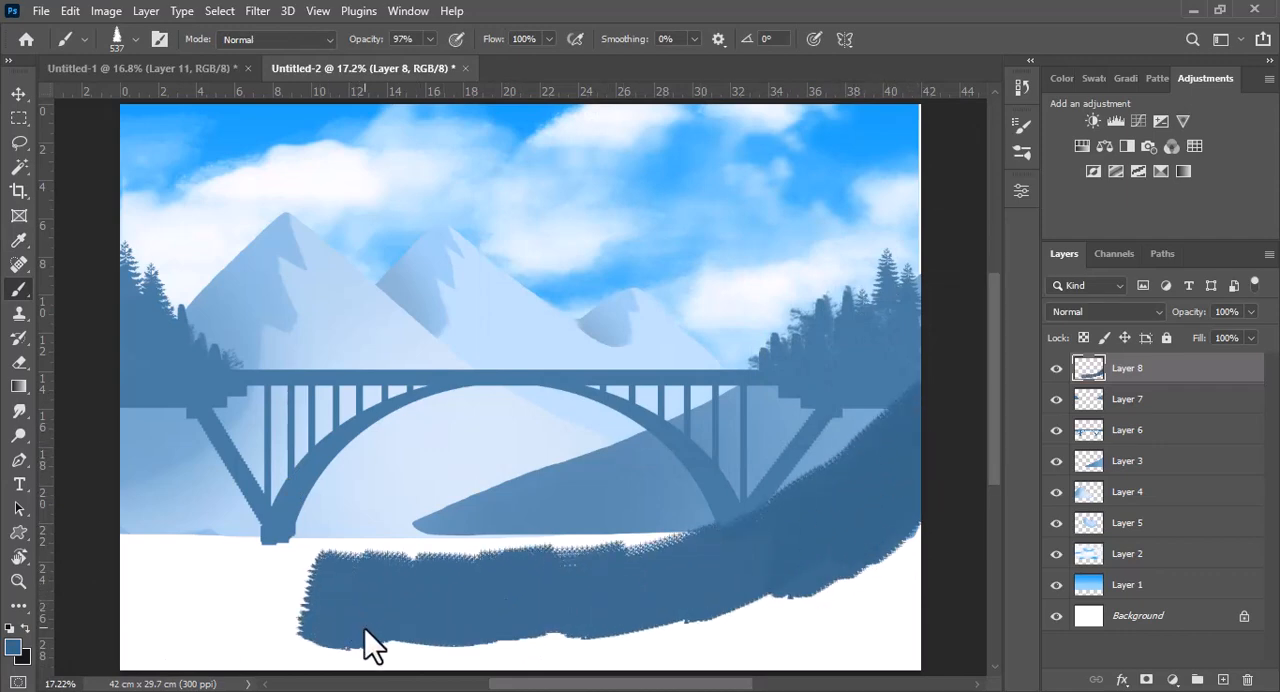
{"action": "key", "text": "ctrl+z"}
{"action": "mouse_move", "coordinate": [653, 588]}
{"action": "left_mouse_down"}
{"action": "mouse_move", "coordinate": [686, 589]}
{"action": "mouse_move", "coordinate": [363, 600]}
{"action": "mouse_move", "coordinate": [256, 572]}
{"action": "mouse_move", "coordinate": [121, 468]}
{"action": "mouse_move", "coordinate": [198, 556]}
{"action": "mouse_move", "coordinate": [149, 572]}
{"action": "mouse_move", "coordinate": [165, 640]}
{"action": "mouse_move", "coordinate": [165, 611]}
{"action": "mouse_move", "coordinate": [410, 625]}
{"action": "mouse_move", "coordinate": [755, 616]}
{"action": "mouse_move", "coordinate": [889, 565]}
{"action": "left_mouse_up"}
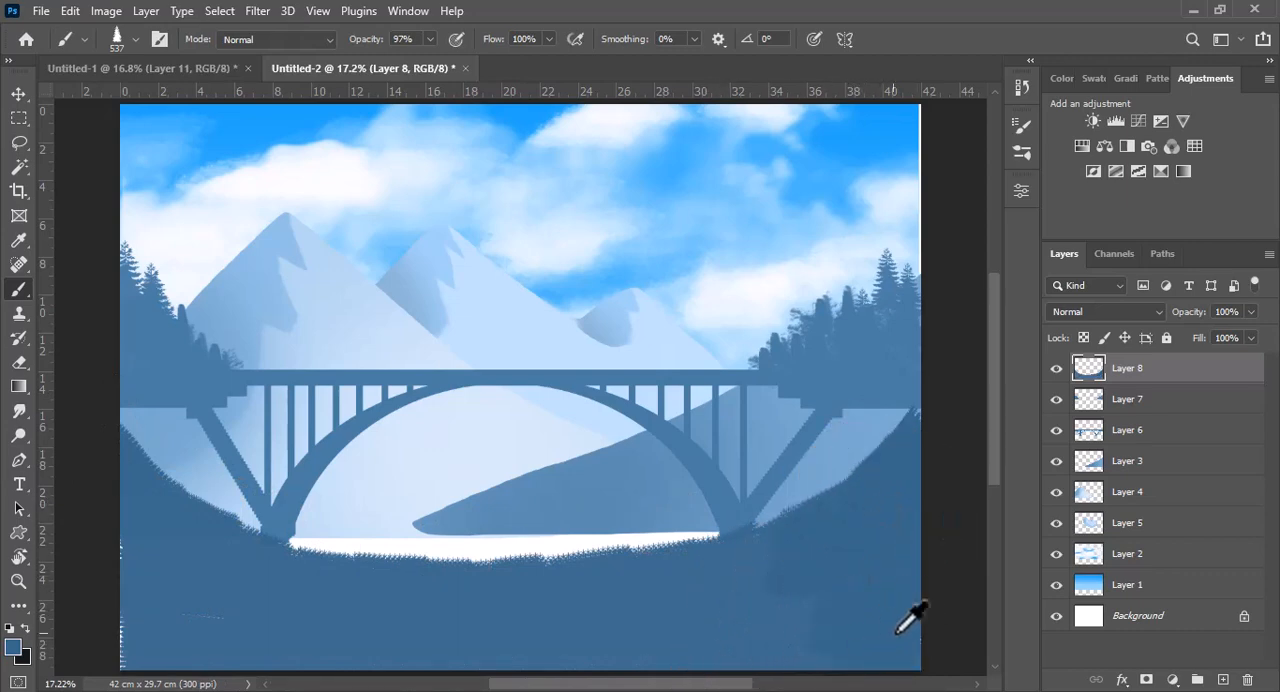
{"action": "left_click_drag", "start_coordinate": [426, 51], "coordinate": [438, 56]}
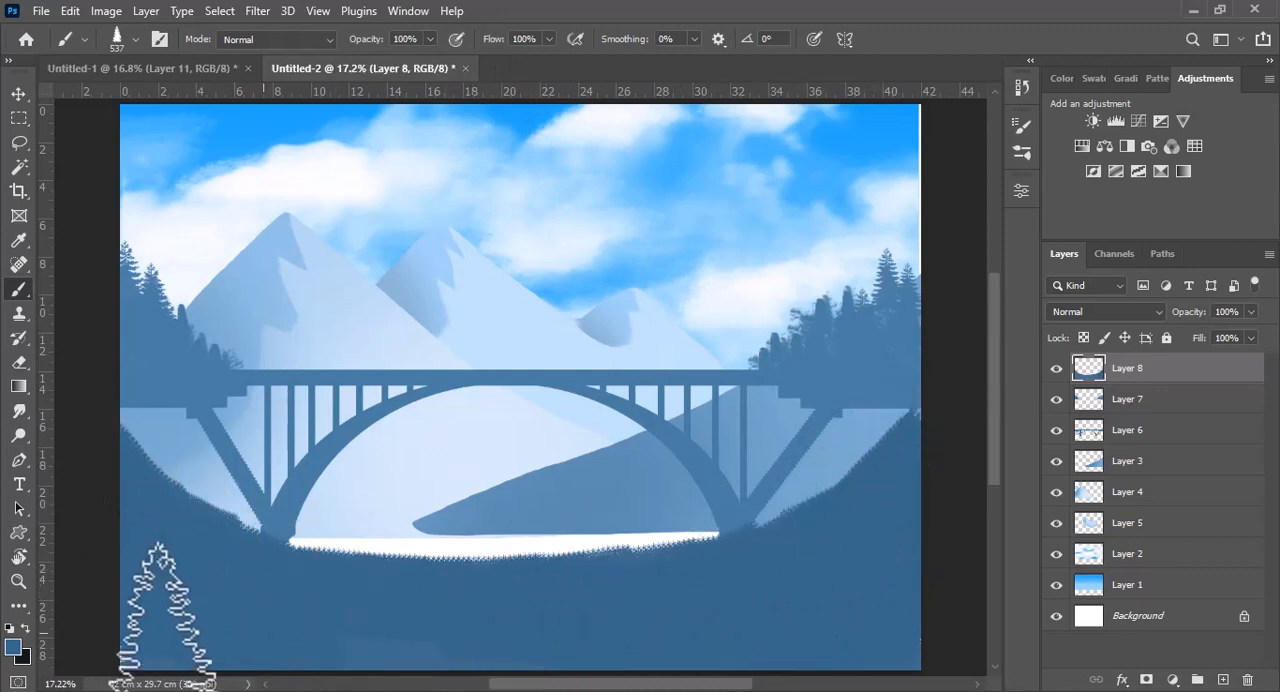
Increase the pine brush's spacing and its size jitter in the Shape Dynamics settings
{"action": "left_click", "coordinate": [1021, 125]}
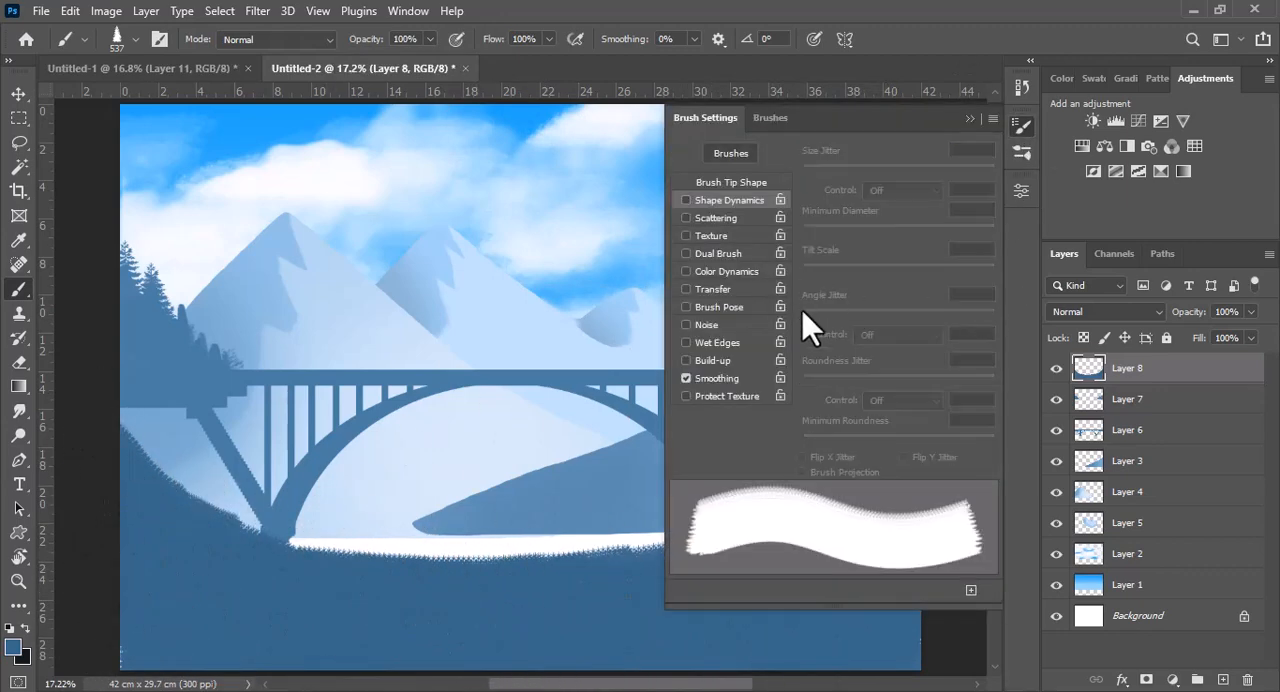
{"action": "left_click", "coordinate": [760, 183]}
{"action": "left_click_drag", "start_coordinate": [816, 437], "coordinate": [910, 441]}
{"action": "left_click", "coordinate": [730, 200]}
{"action": "left_click_drag", "start_coordinate": [820, 172], "coordinate": [911, 178]}
{"action": "left_click", "coordinate": [969, 118]}
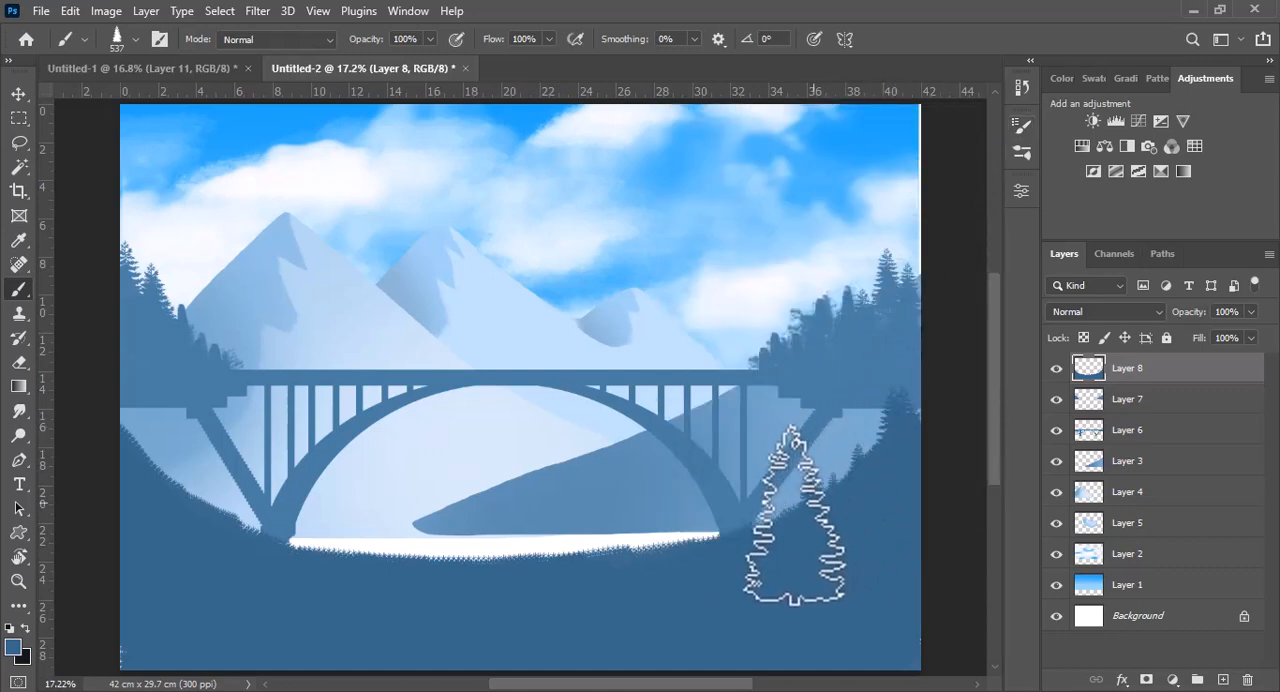
Stamp pines along the foreground's upper edge from side to side, varying the brush size between 537, 967, 711 and 595 px
{"action": "mouse_move", "coordinate": [728, 545]}
{"action": "left_mouse_down"}
{"action": "mouse_move", "coordinate": [806, 514]}
{"action": "mouse_move", "coordinate": [894, 406]}
{"action": "mouse_move", "coordinate": [876, 405]}
{"action": "mouse_move", "coordinate": [757, 531]}
{"action": "mouse_move", "coordinate": [383, 571]}
{"action": "mouse_move", "coordinate": [391, 585]}
{"action": "mouse_move", "coordinate": [405, 500]}
{"action": "left_mouse_up"}
{"action": "right_click", "coordinate": [861, 422], "text": "alt"}
{"action": "key", "text": "ctrl+z"}
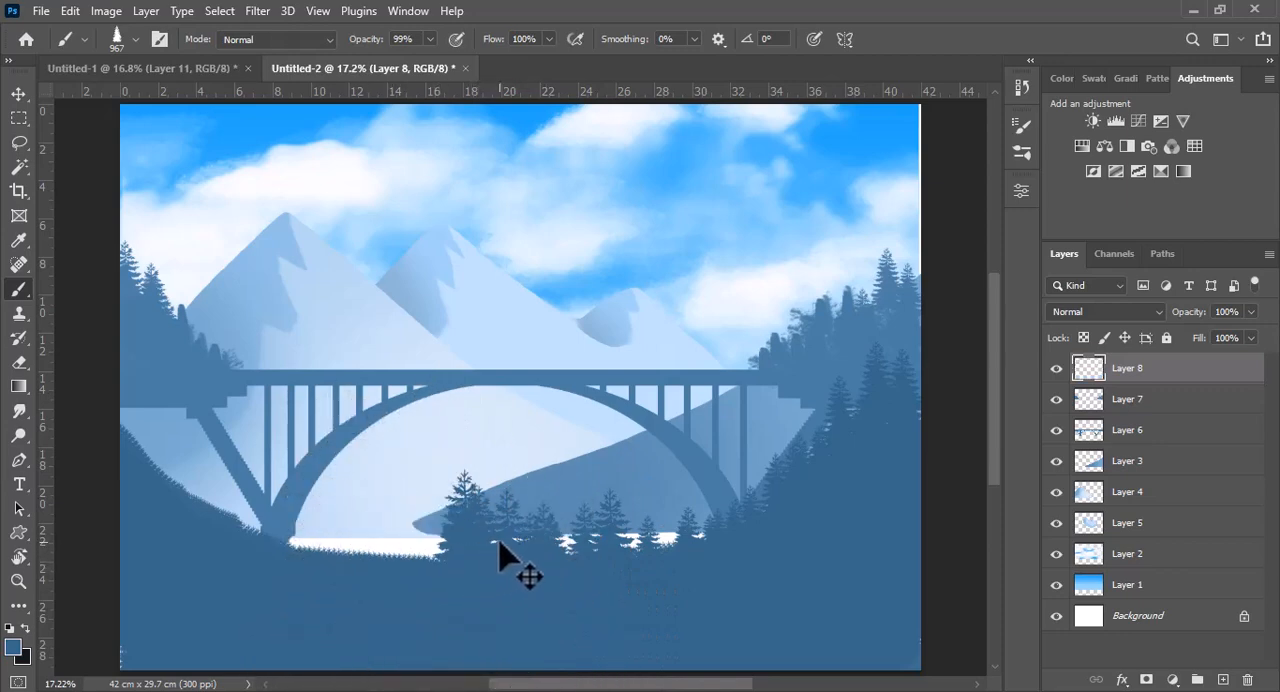
{"action": "key", "text": "ctrl+z"}
{"action": "right_click", "coordinate": [493, 535], "text": "alt"}
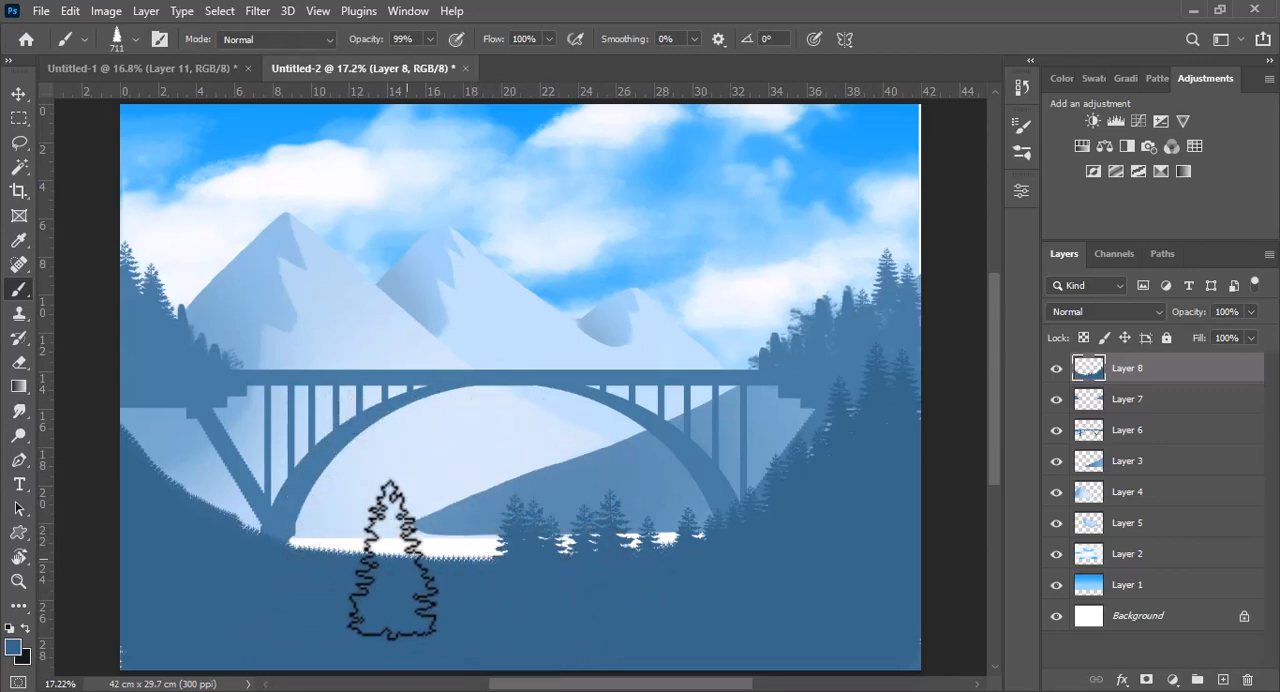
{"action": "mouse_move", "coordinate": [392, 559]}
{"action": "left_mouse_down"}
{"action": "mouse_move", "coordinate": [471, 543]}
{"action": "mouse_move", "coordinate": [106, 443]}
{"action": "mouse_move", "coordinate": [166, 457]}
{"action": "mouse_move", "coordinate": [272, 535]}
{"action": "mouse_move", "coordinate": [154, 423]}
{"action": "mouse_move", "coordinate": [214, 451]}
{"action": "mouse_move", "coordinate": [250, 541]}
{"action": "mouse_move", "coordinate": [378, 548]}
{"action": "left_mouse_up"}
{"action": "right_click", "coordinate": [340, 557], "text": "alt"}
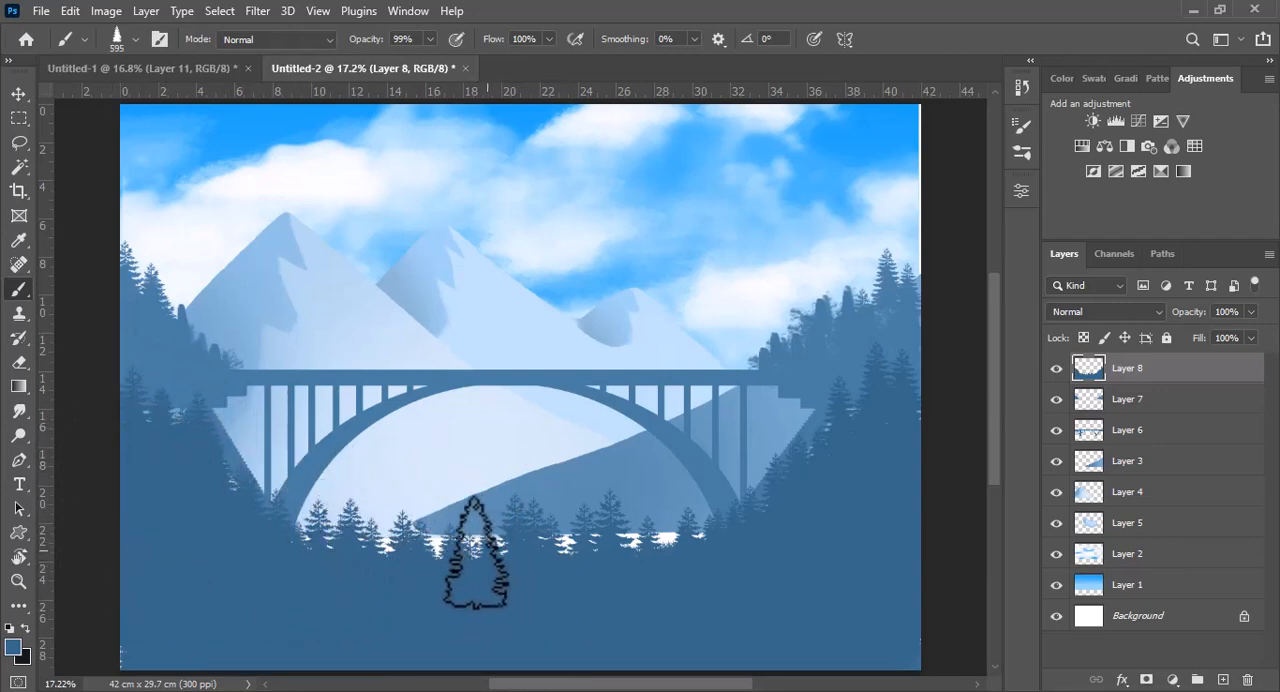
{"action": "mouse_move", "coordinate": [476, 552]}
{"action": "left_mouse_down"}
{"action": "mouse_move", "coordinate": [652, 558]}
{"action": "mouse_move", "coordinate": [761, 467]}
{"action": "mouse_move", "coordinate": [759, 498]}
{"action": "mouse_move", "coordinate": [777, 465]}
{"action": "mouse_move", "coordinate": [801, 470]}
{"action": "mouse_move", "coordinate": [759, 569]}
{"action": "mouse_move", "coordinate": [897, 510]}
{"action": "left_mouse_up"}
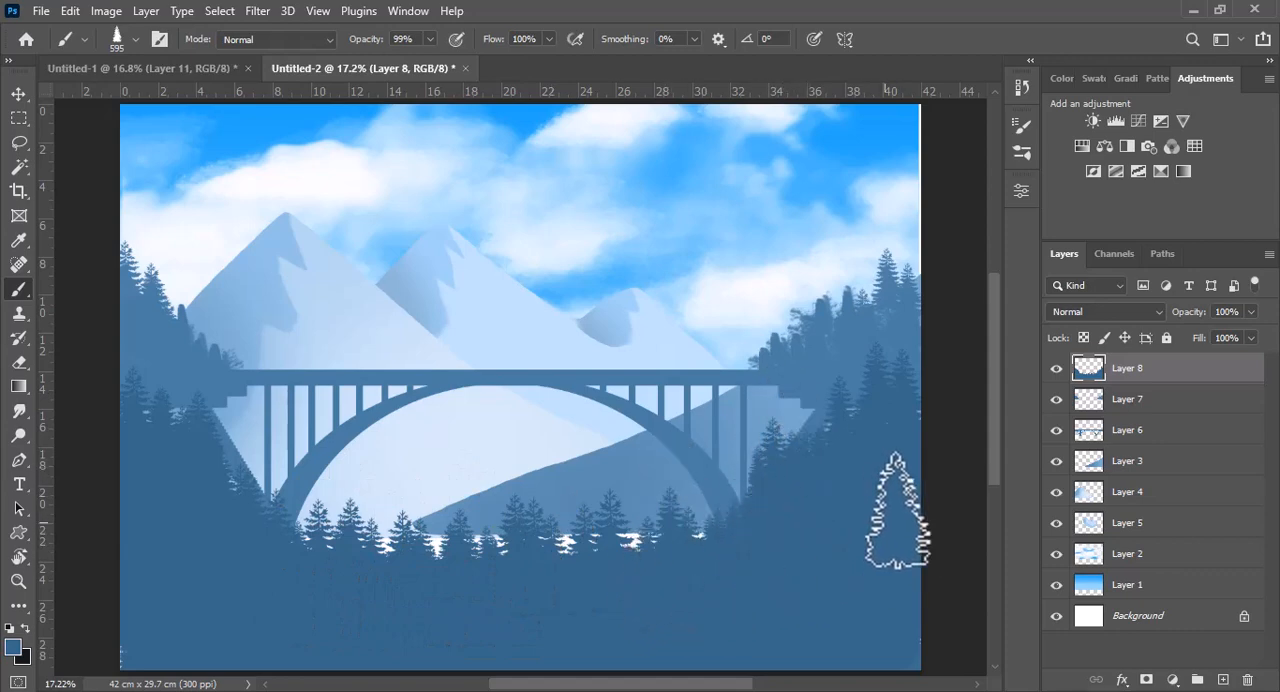
Choose a darker blue and stamp a second band of pines across the lower foreground and up both sides, enlarging the brush to 804 px
{"action": "scroll", "coordinate": [994, 449], "scroll_direction": "down", "scroll_amount": 3}
{"action": "left_click", "coordinate": [13, 647]}
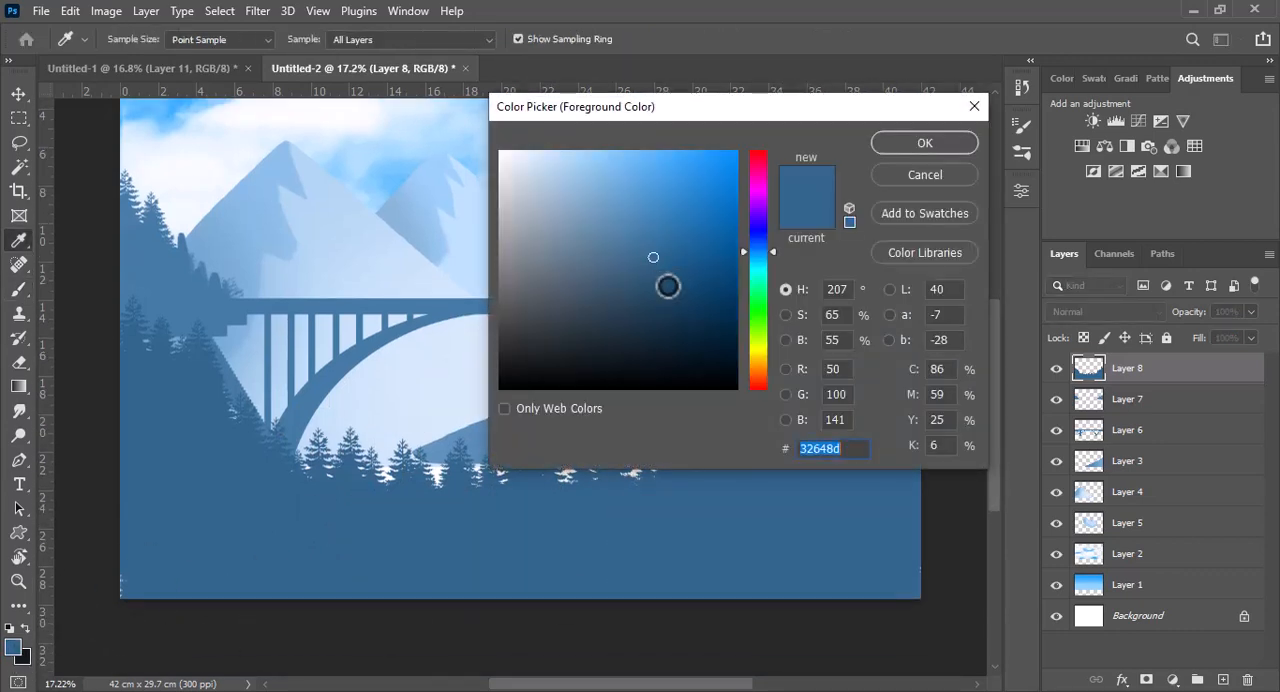
{"action": "left_click", "coordinate": [938, 142]}
{"action": "mouse_move", "coordinate": [880, 563]}
{"action": "left_mouse_down"}
{"action": "mouse_move", "coordinate": [921, 501]}
{"action": "mouse_move", "coordinate": [822, 558]}
{"action": "mouse_move", "coordinate": [775, 562]}
{"action": "mouse_move", "coordinate": [876, 496]}
{"action": "mouse_move", "coordinate": [906, 457]}
{"action": "mouse_move", "coordinate": [892, 456]}
{"action": "mouse_move", "coordinate": [868, 514]}
{"action": "mouse_move", "coordinate": [900, 561]}
{"action": "mouse_move", "coordinate": [887, 571]}
{"action": "mouse_move", "coordinate": [763, 582]}
{"action": "mouse_move", "coordinate": [728, 552]}
{"action": "left_mouse_up"}
{"action": "key", "text": "bracketright"}
{"action": "key", "text": "bracketright"}
{"action": "key", "text": "bracketright"}
{"action": "key", "text": "bracketright"}
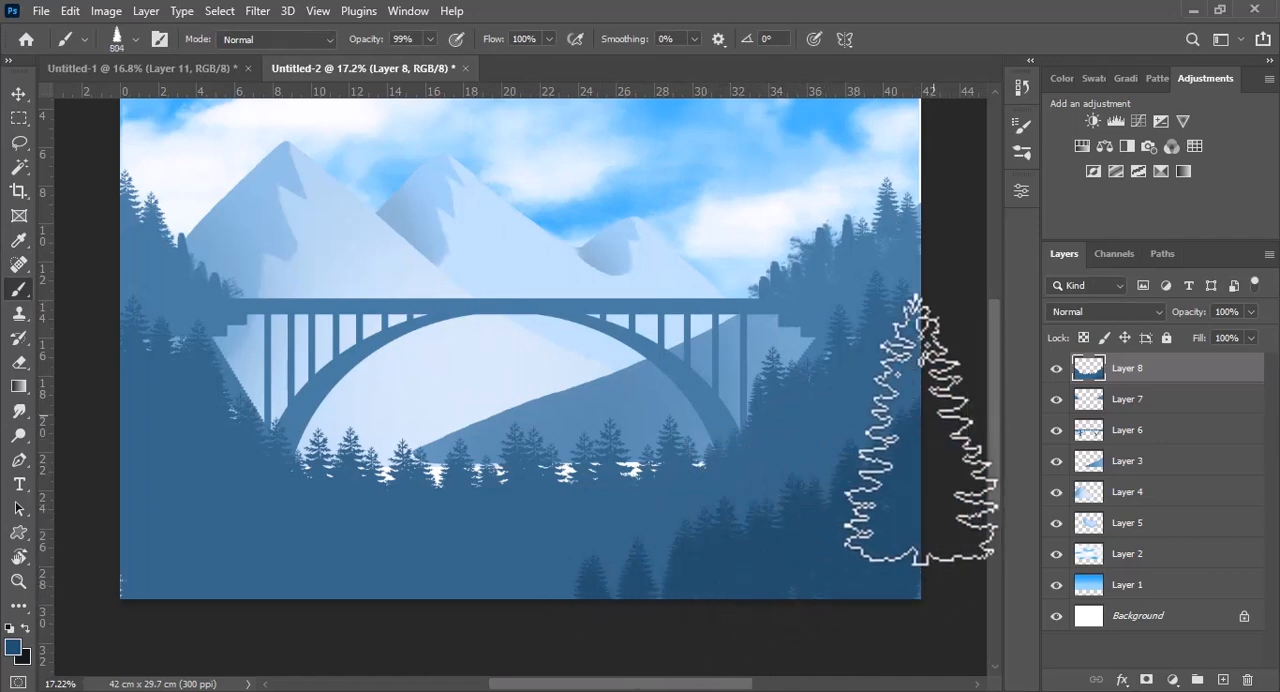
{"action": "mouse_move", "coordinate": [863, 468]}
{"action": "left_mouse_down"}
{"action": "mouse_move", "coordinate": [614, 578]}
{"action": "mouse_move", "coordinate": [414, 569]}
{"action": "mouse_move", "coordinate": [514, 578]}
{"action": "mouse_move", "coordinate": [217, 516]}
{"action": "mouse_move", "coordinate": [163, 557]}
{"action": "mouse_move", "coordinate": [314, 614]}
{"action": "mouse_move", "coordinate": [574, 557]}
{"action": "mouse_move", "coordinate": [485, 578]}
{"action": "mouse_move", "coordinate": [186, 586]}
{"action": "mouse_move", "coordinate": [183, 563]}
{"action": "mouse_move", "coordinate": [128, 541]}
{"action": "mouse_move", "coordinate": [234, 586]}
{"action": "mouse_move", "coordinate": [655, 595]}
{"action": "left_mouse_up"}
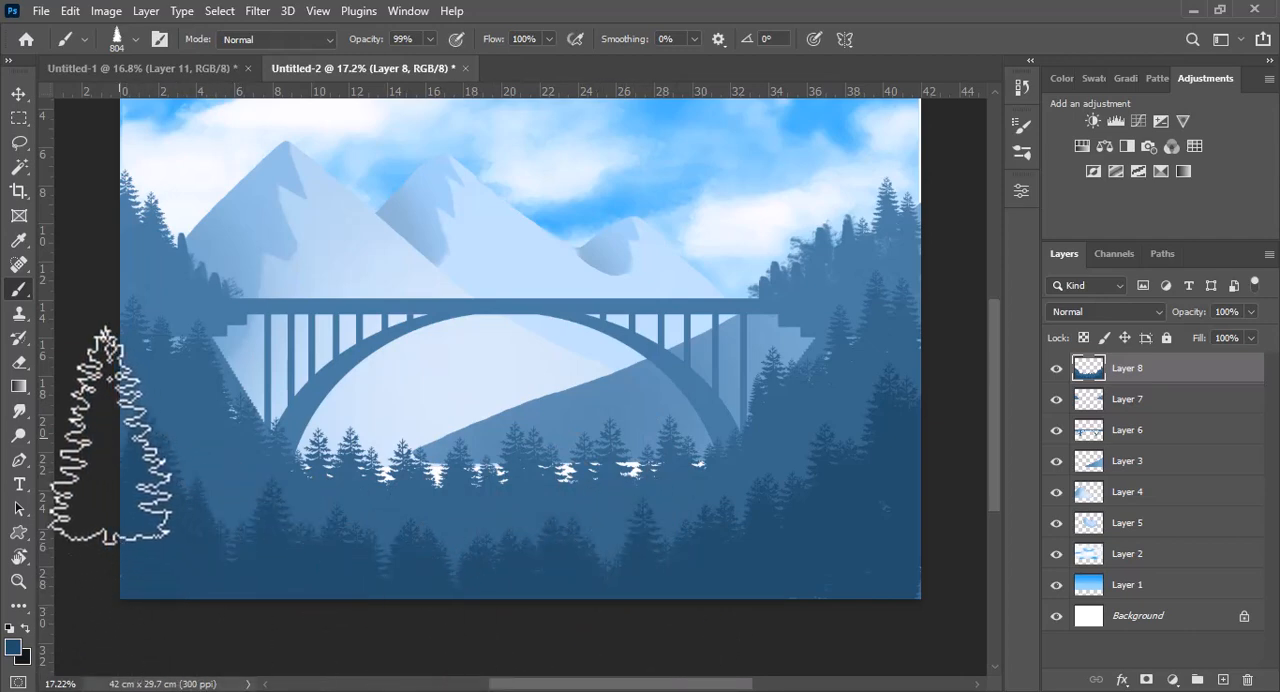
Choose the slender 948 px tree brush from the my brushes group
{"action": "left_click", "coordinate": [132, 41]}
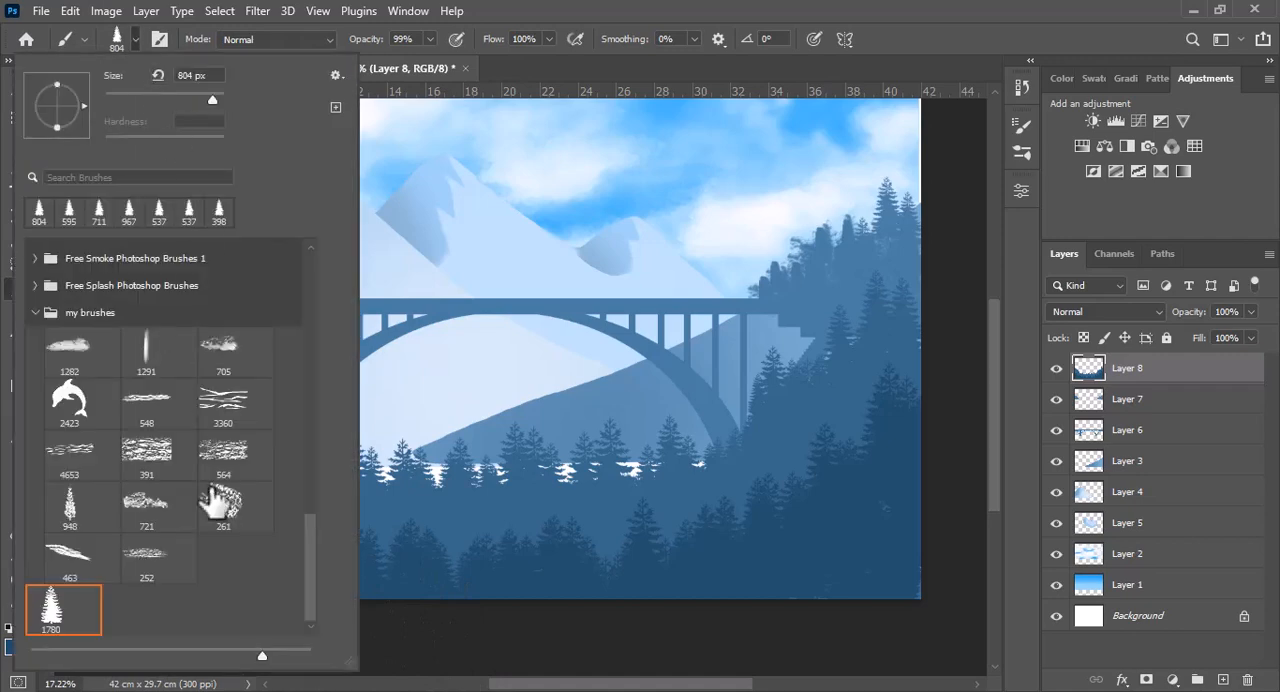
{"action": "left_click_drag", "start_coordinate": [310, 576], "coordinate": [306, 557]}
{"action": "left_click", "coordinate": [36, 364]}
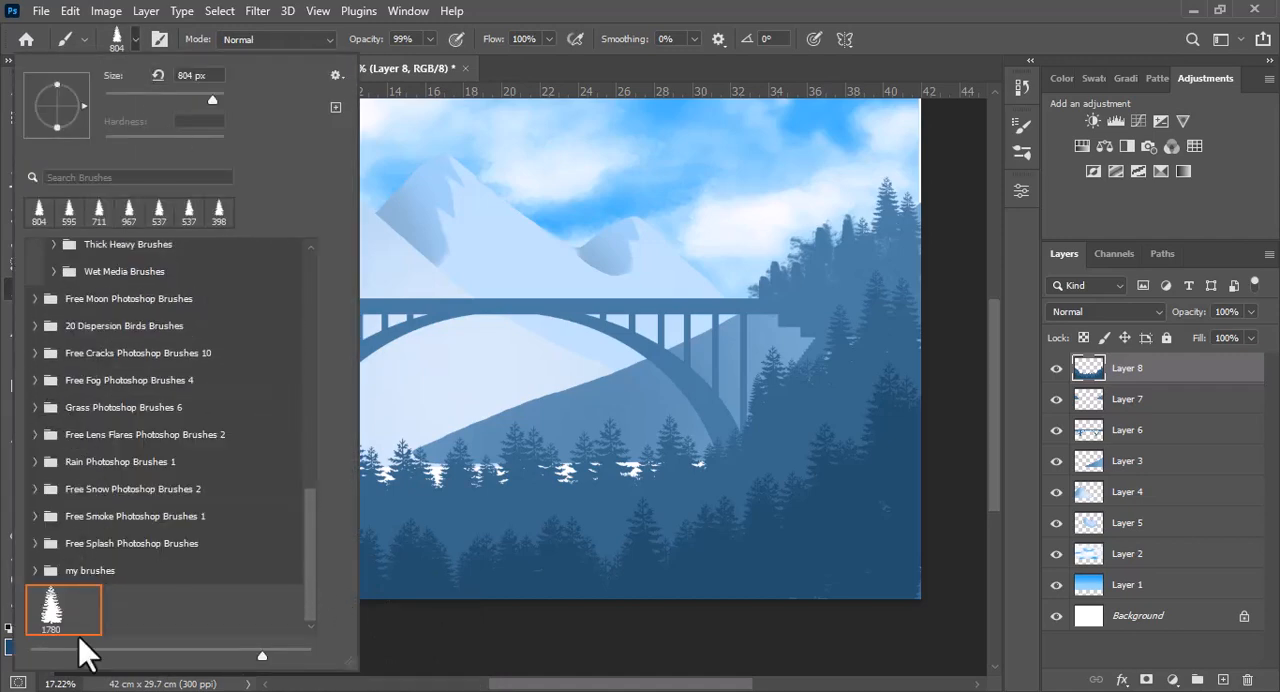
{"action": "left_click", "coordinate": [45, 570]}
{"action": "scroll", "coordinate": [316, 499], "scroll_direction": "down", "scroll_amount": 5}
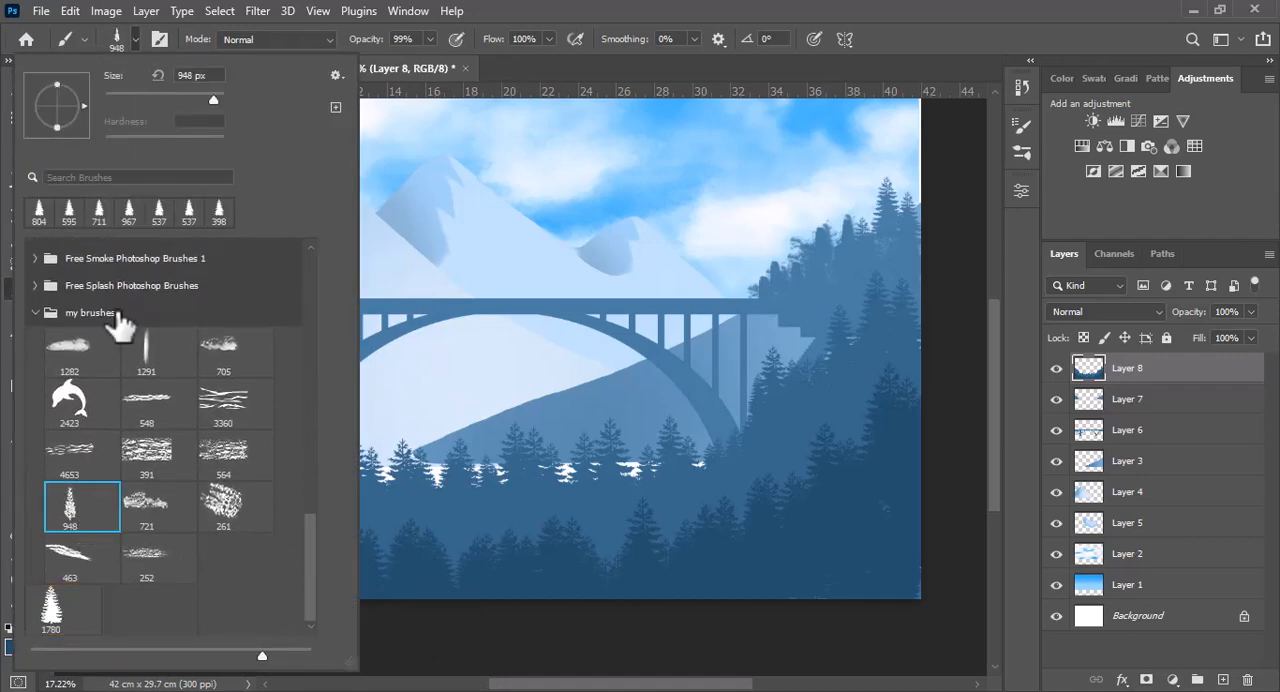
{"action": "left_click", "coordinate": [132, 41]}
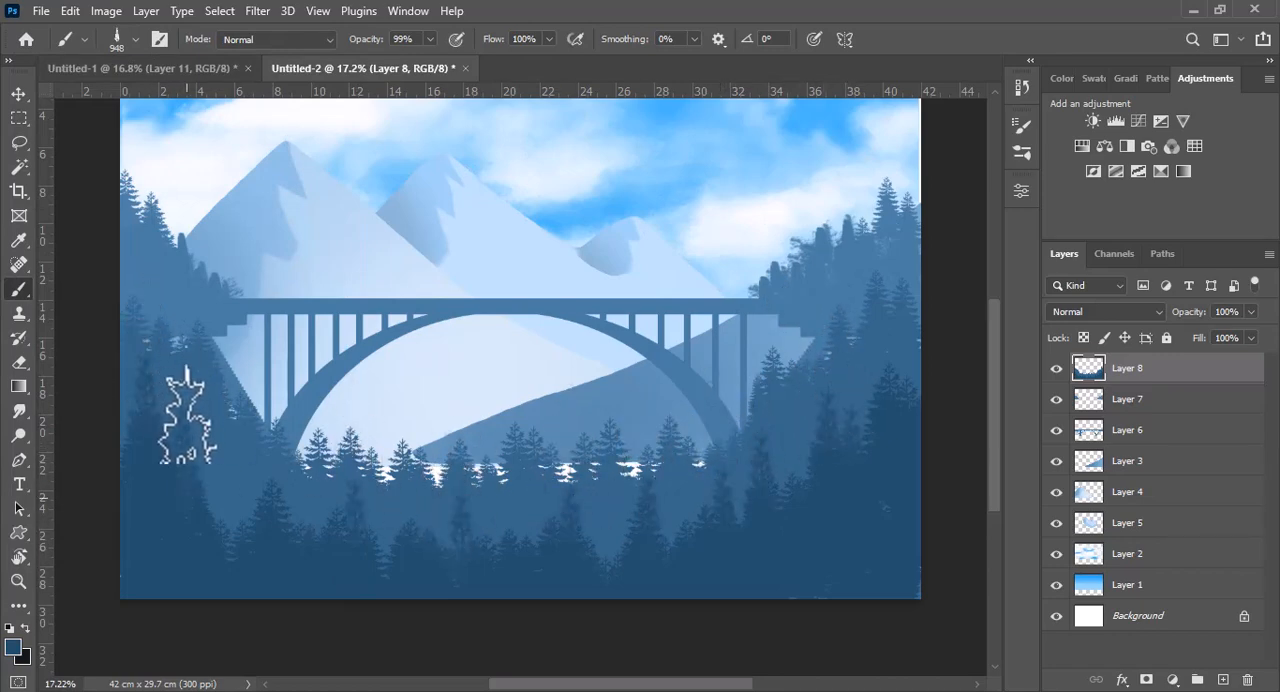
Stamp slender trees among the dark foreground pines, then lighter blue ones at 669 px along the middle tree line and left slope
{"action": "left_click", "coordinate": [215, 496]}
{"action": "left_click", "coordinate": [203, 362], "text": "alt"}
{"action": "left_click_drag", "start_coordinate": [196, 339], "coordinate": [183, 338]}
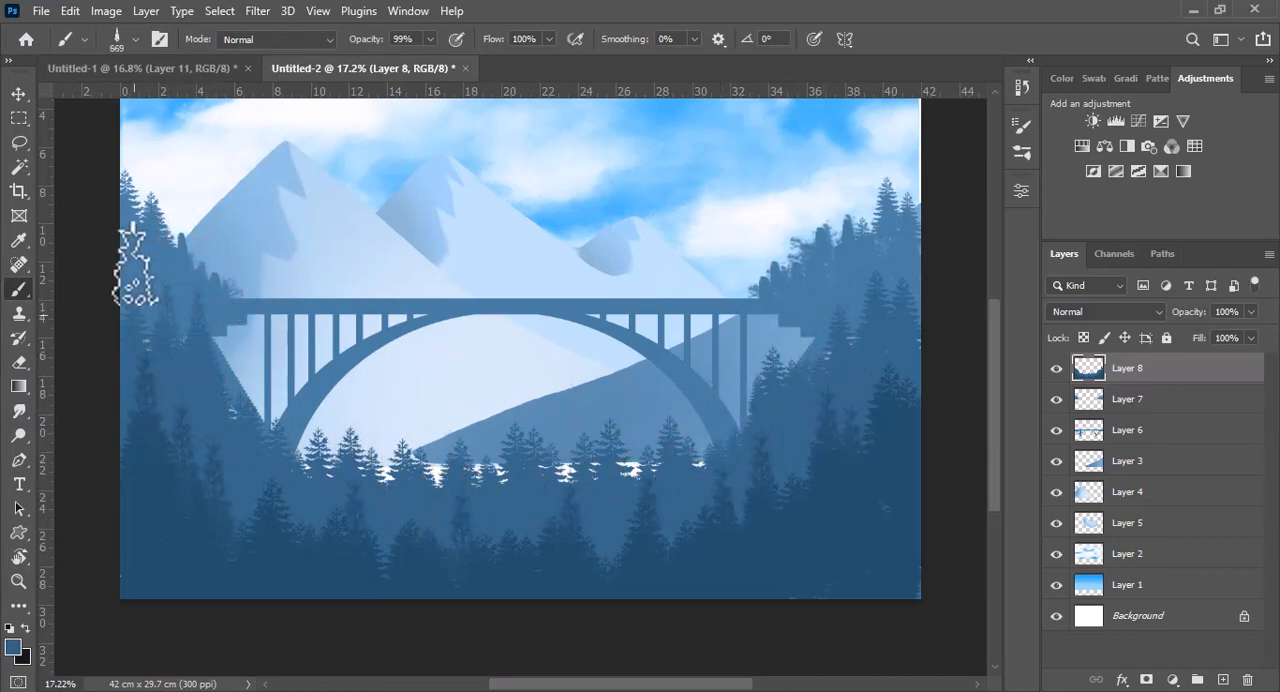
{"action": "mouse_move", "coordinate": [265, 380]}
{"action": "left_mouse_down"}
{"action": "mouse_move", "coordinate": [388, 407]}
{"action": "mouse_move", "coordinate": [532, 419]}
{"action": "mouse_move", "coordinate": [585, 394]}
{"action": "mouse_move", "coordinate": [637, 405]}
{"action": "left_mouse_up"}
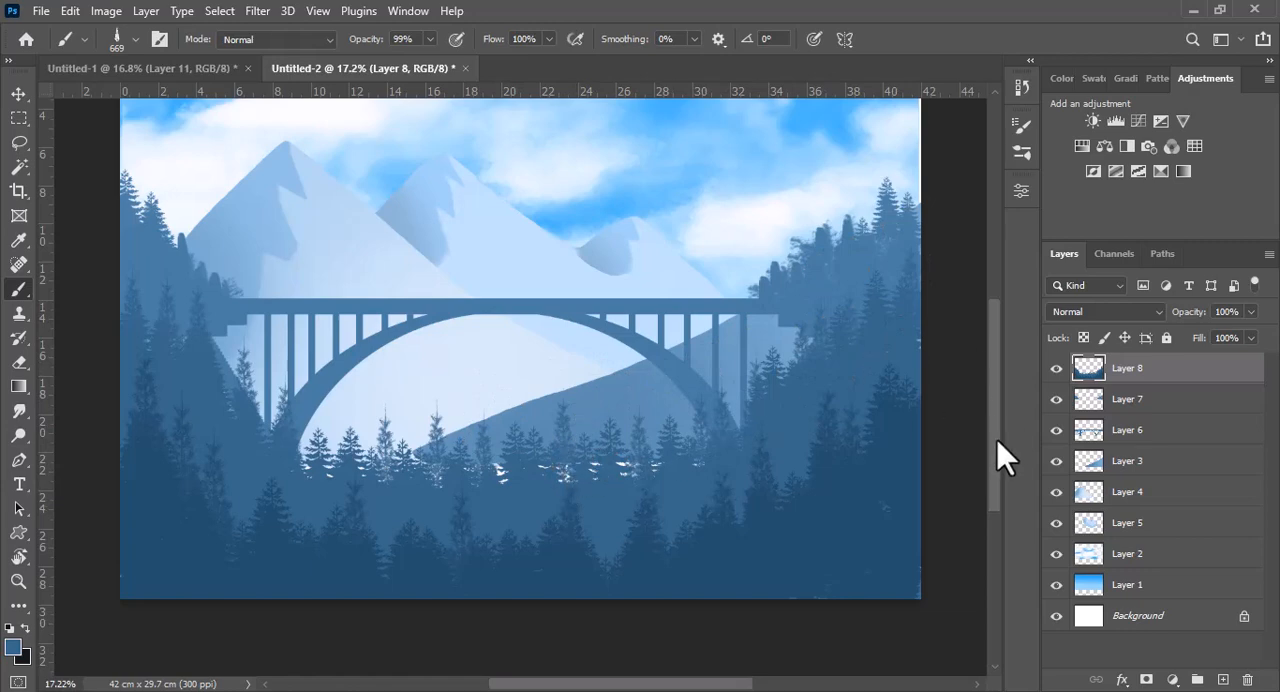
Choose a 2500 px flock brush from 20 Dispersion Birds and swap the colors to make black the foreground color
{"action": "left_click_drag", "start_coordinate": [997, 440], "coordinate": [997, 415]}
{"action": "left_click", "coordinate": [135, 39]}
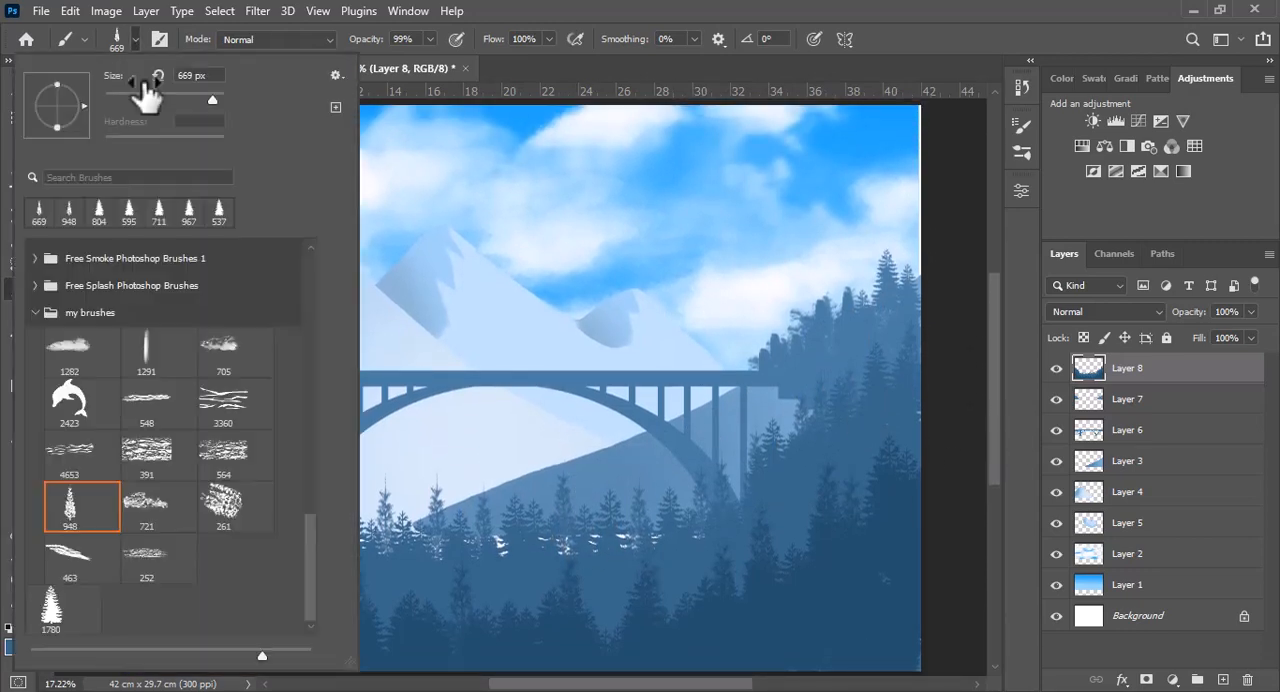
{"action": "left_click", "coordinate": [35, 312]}
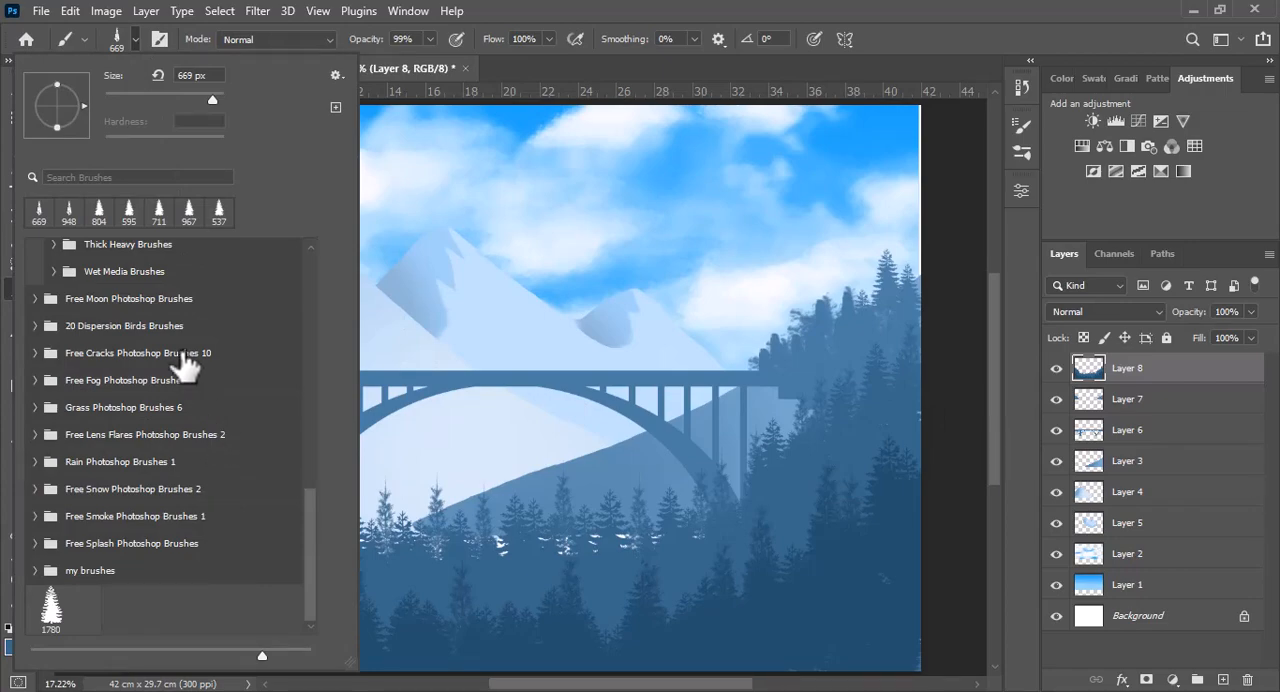
{"action": "left_click", "coordinate": [36, 326]}
{"action": "left_click", "coordinate": [146, 420]}
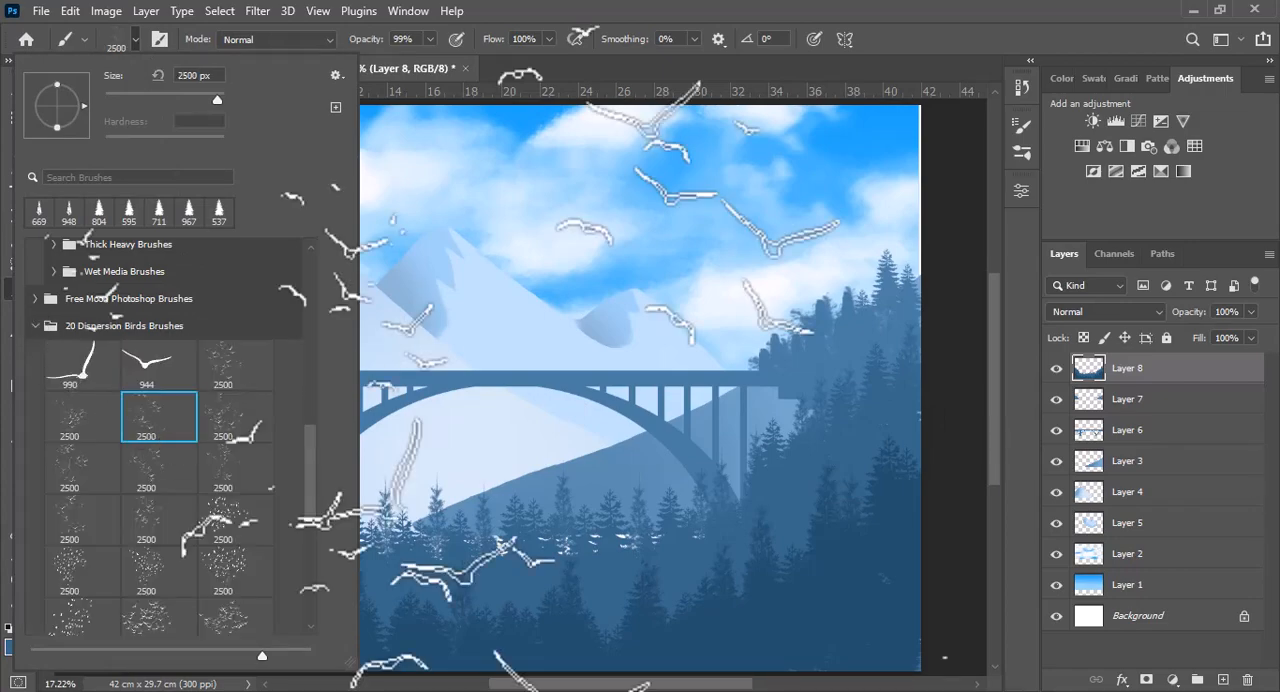
{"action": "key", "text": "Return"}
{"action": "left_click", "coordinate": [25, 628]}
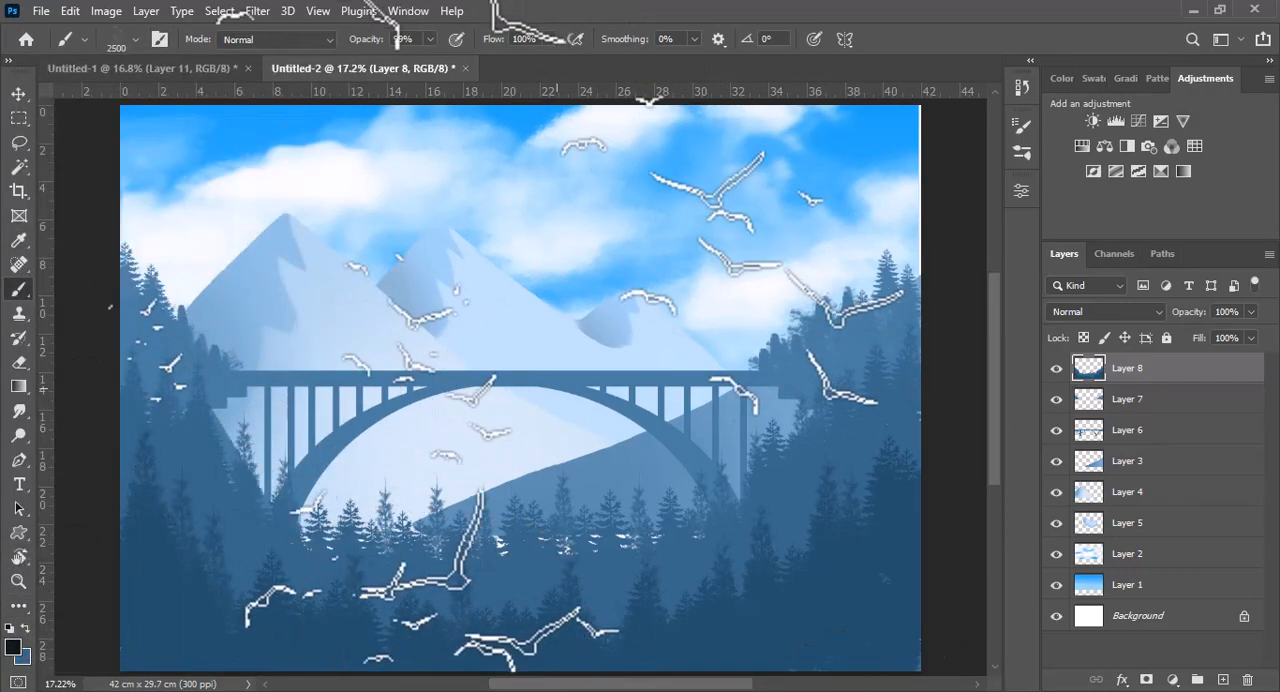
Try stamping the black bird flock over the landscape on Layer 8 at 3716 px and erasing the lowest birds
{"action": "key", "text": "ctrl+minus"}
{"action": "key", "text": "ctrl+minus"}
{"action": "left_click_drag", "start_coordinate": [517, 381], "coordinate": [635, 374]}
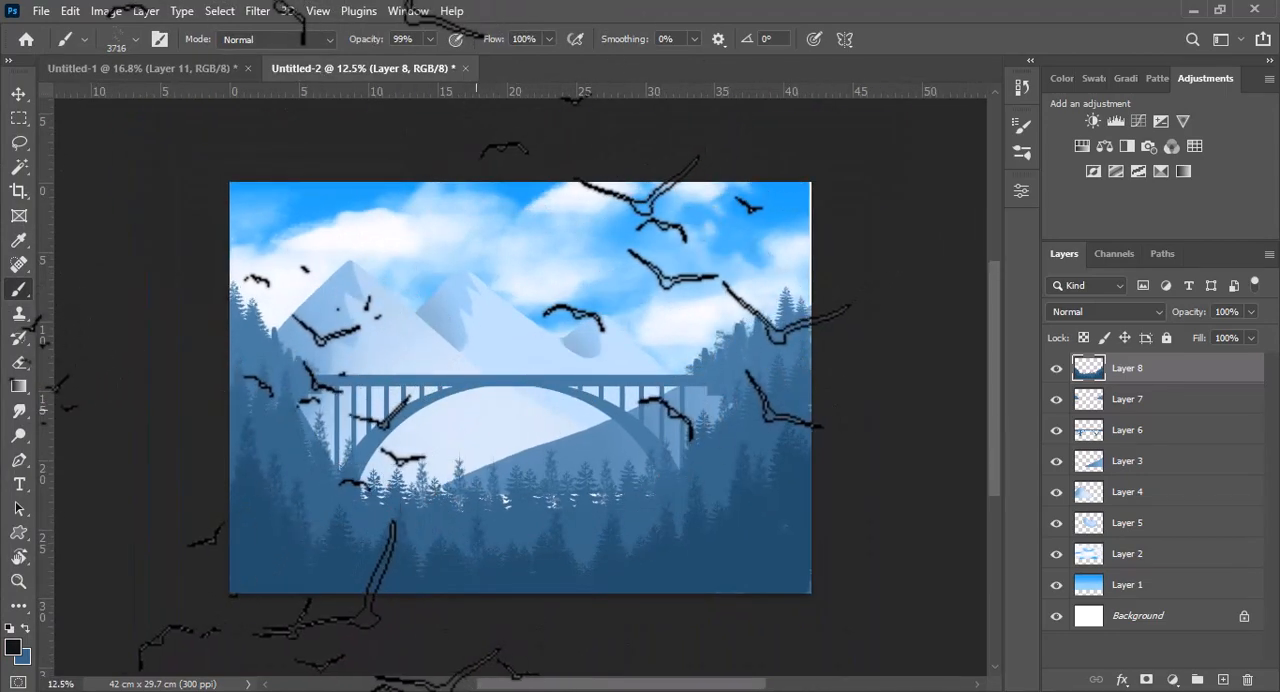
{"action": "left_click", "coordinate": [493, 398]}
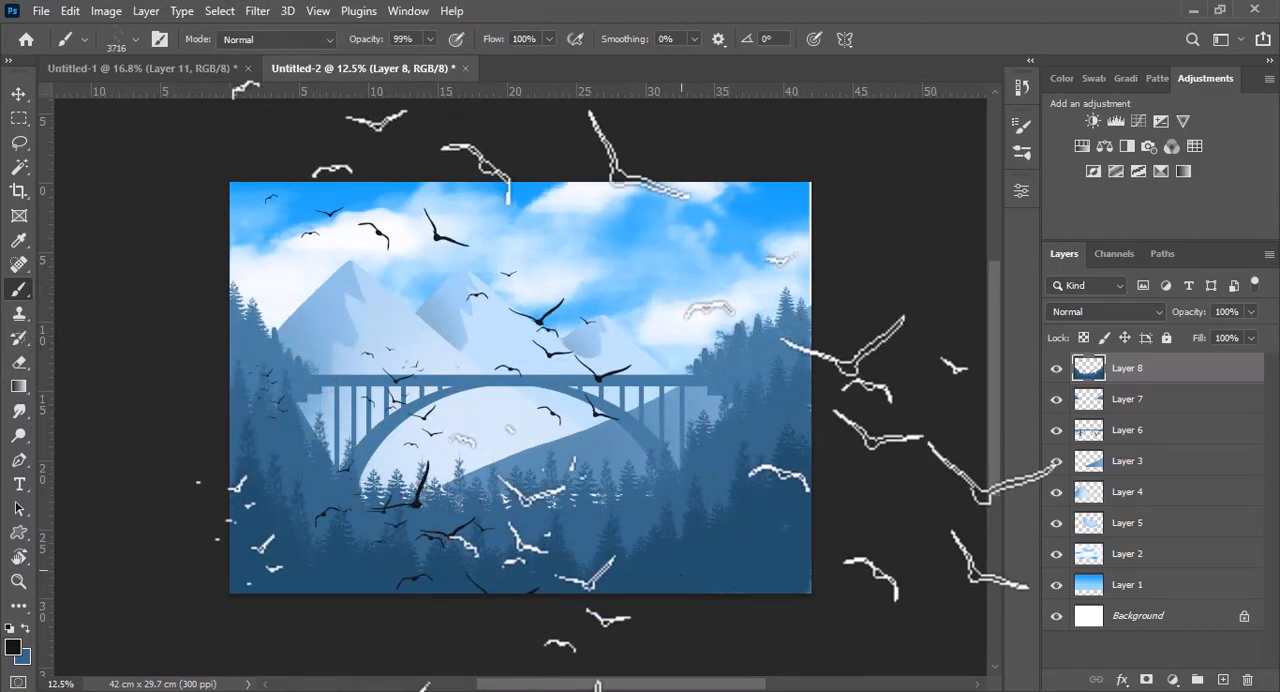
{"action": "left_click_drag", "start_coordinate": [453, 370], "coordinate": [311, 373]}
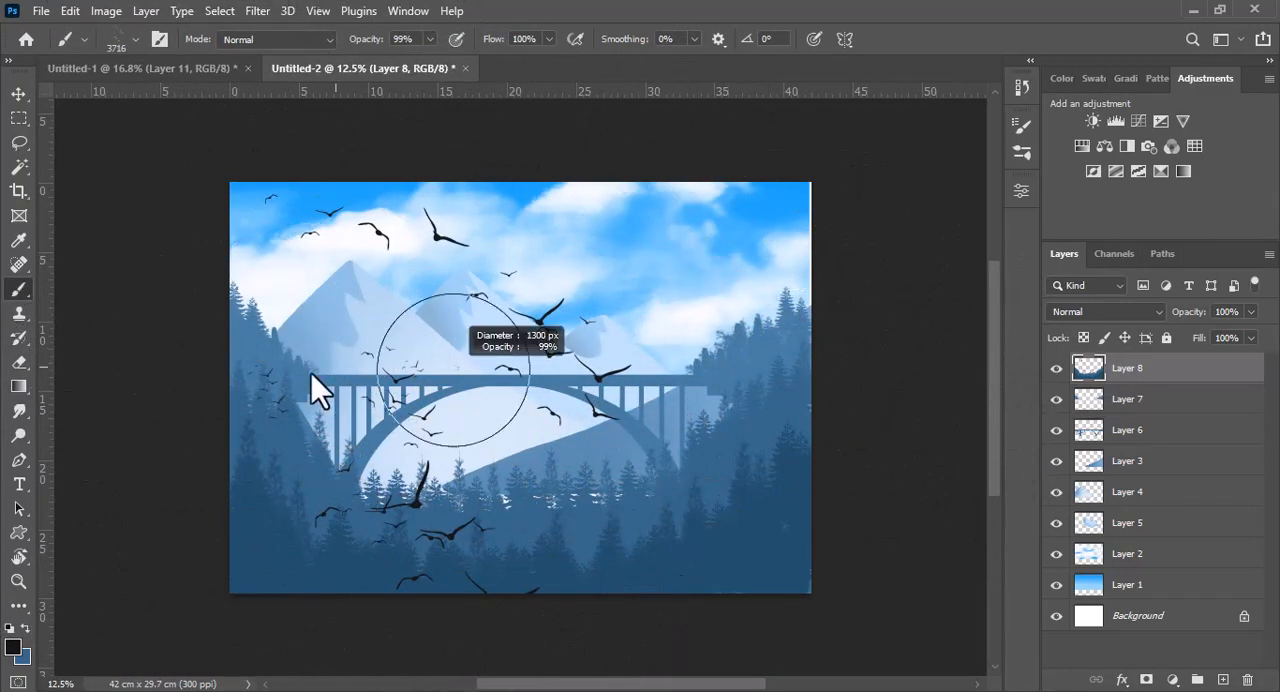
{"action": "key", "text": "e"}
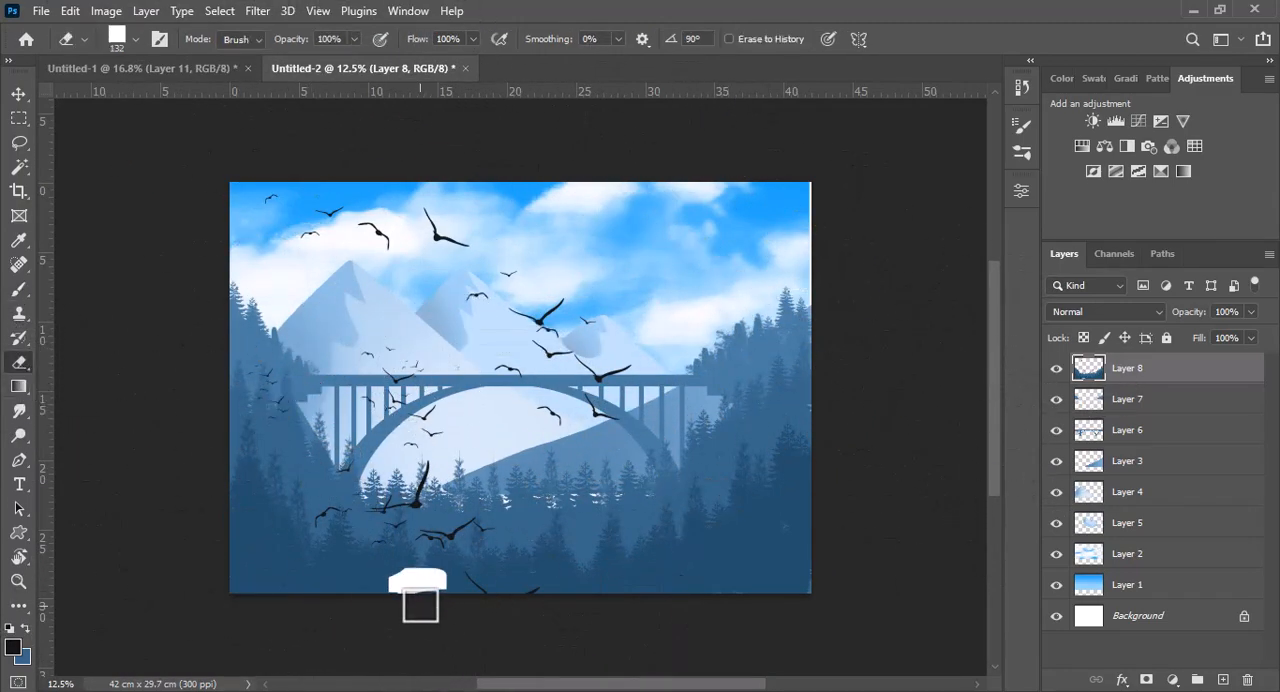
Add a new layer above Layer 8, stamp the resized black bird flock across the sky and bridge, and erase stray birds
{"action": "left_click", "coordinate": [1222, 679]}
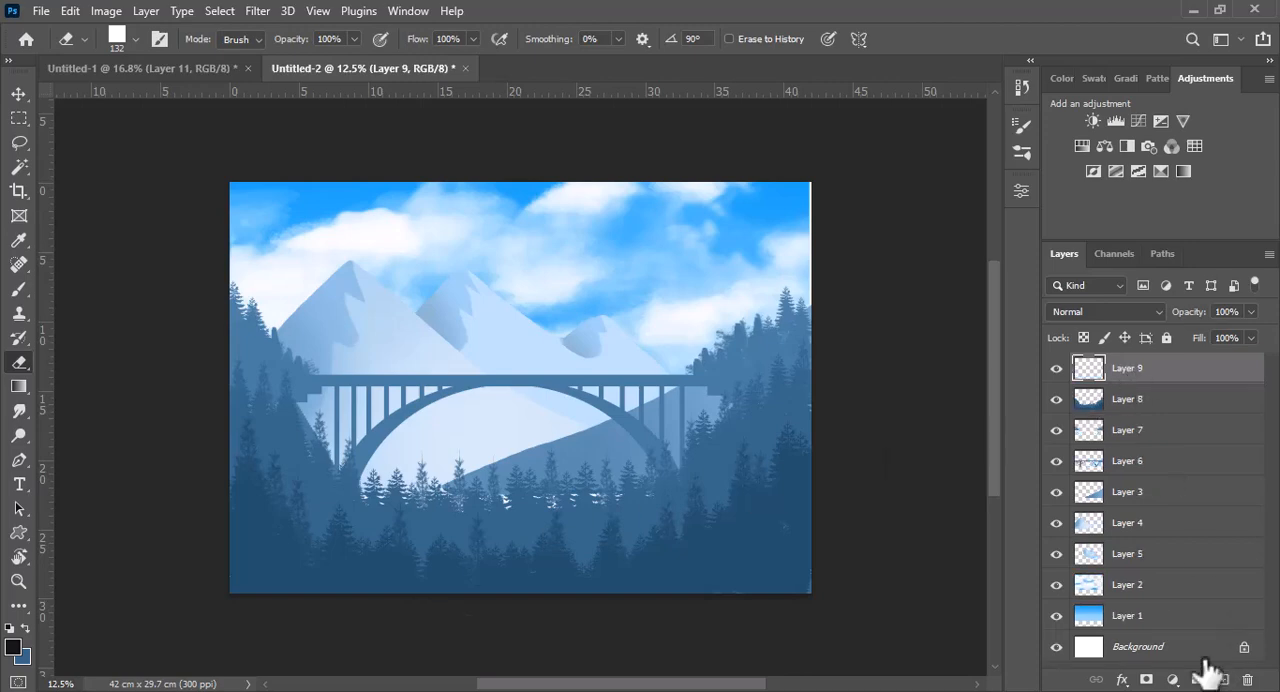
{"action": "key", "text": "b"}
{"action": "left_click_drag", "start_coordinate": [457, 369], "coordinate": [716, 370]}
{"action": "mouse_move", "coordinate": [537, 340]}
{"action": "left_mouse_down"}
{"action": "mouse_move", "coordinate": [455, 375]}
{"action": "mouse_move", "coordinate": [470, 390]}
{"action": "mouse_move", "coordinate": [450, 400]}
{"action": "mouse_move", "coordinate": [162, 419]}
{"action": "left_mouse_up"}
{"action": "left_click_drag", "start_coordinate": [437, 344], "coordinate": [218, 363]}
{"action": "key", "text": "e"}
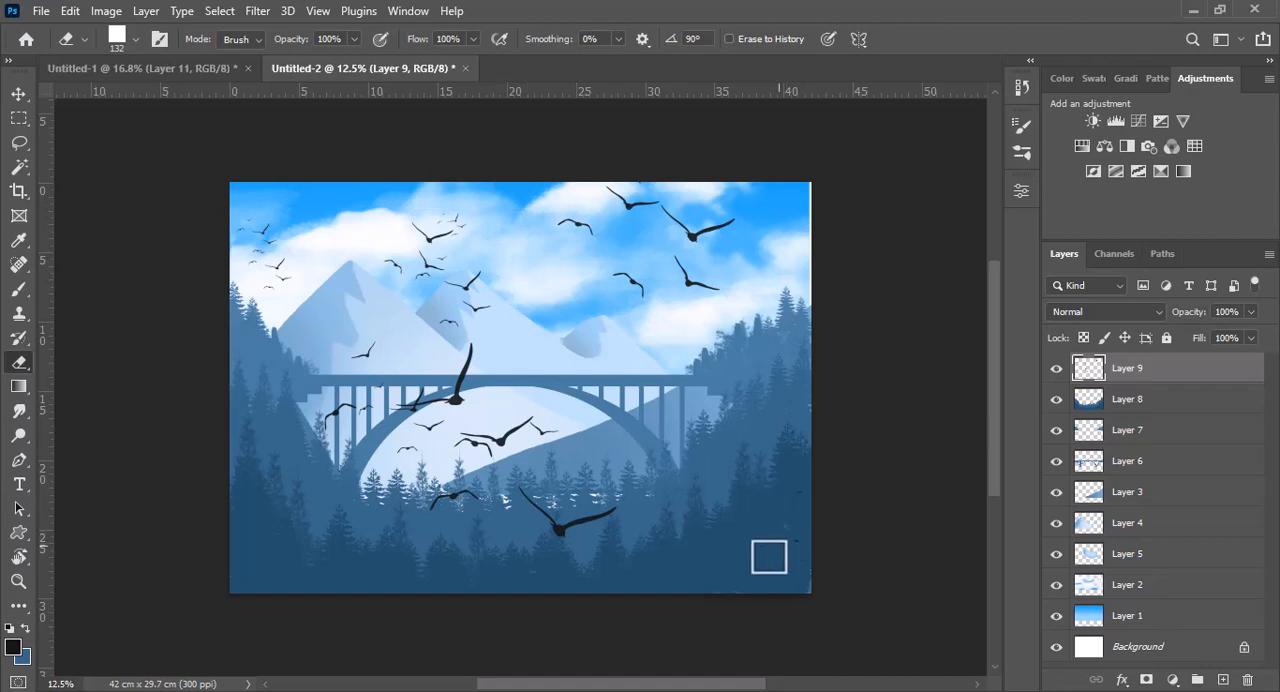
{"action": "key", "text": "ctrl+0"}
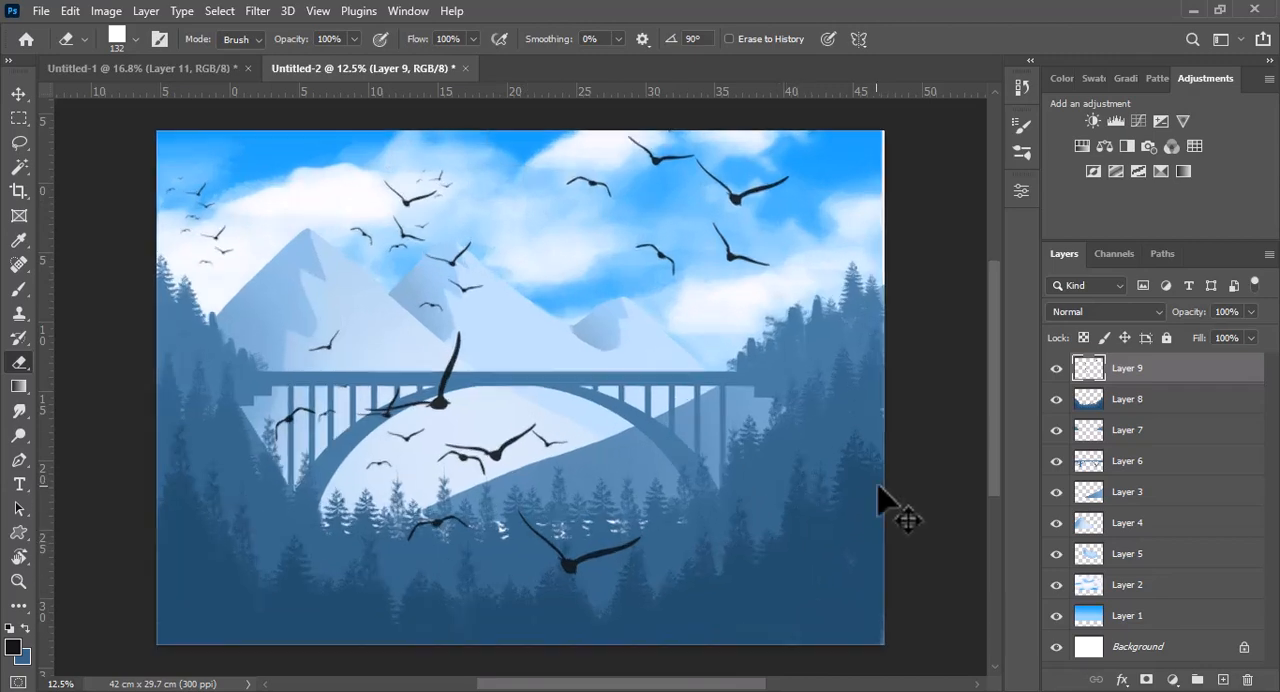